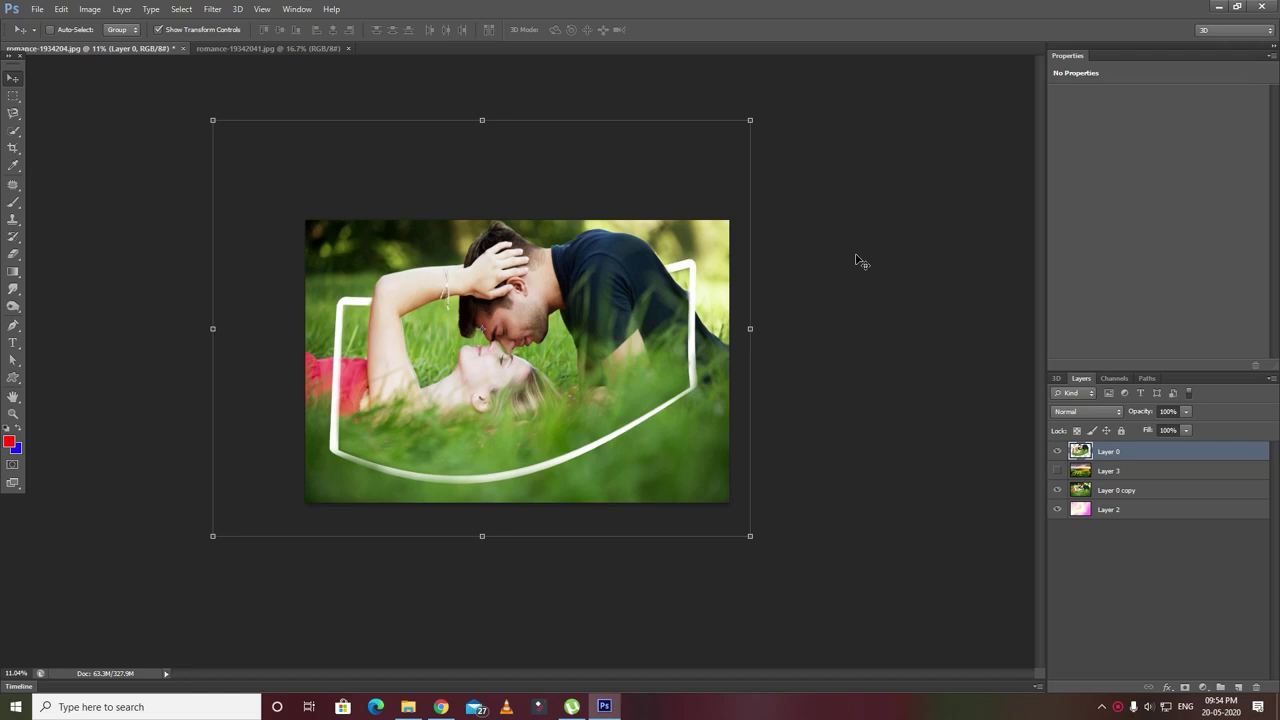
Step: Switch between the two open romance photo documents, ending on the warped-frame one
click(250, 48)
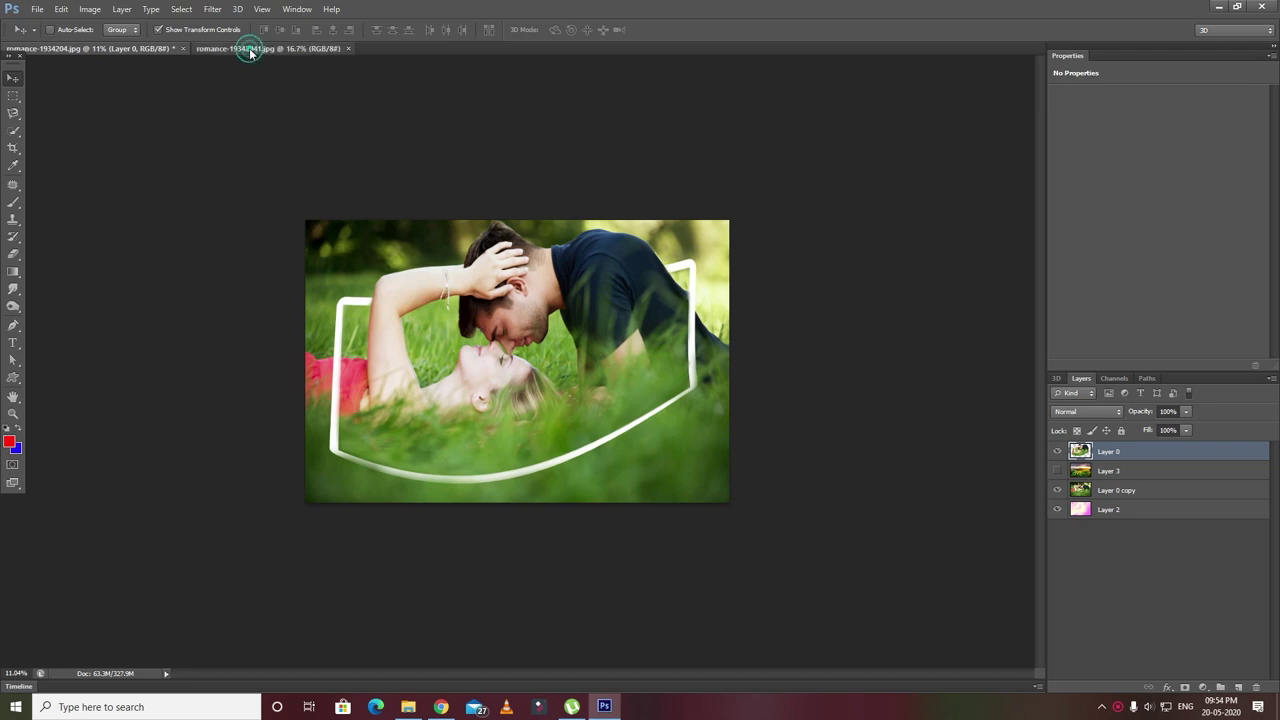
click(132, 48)
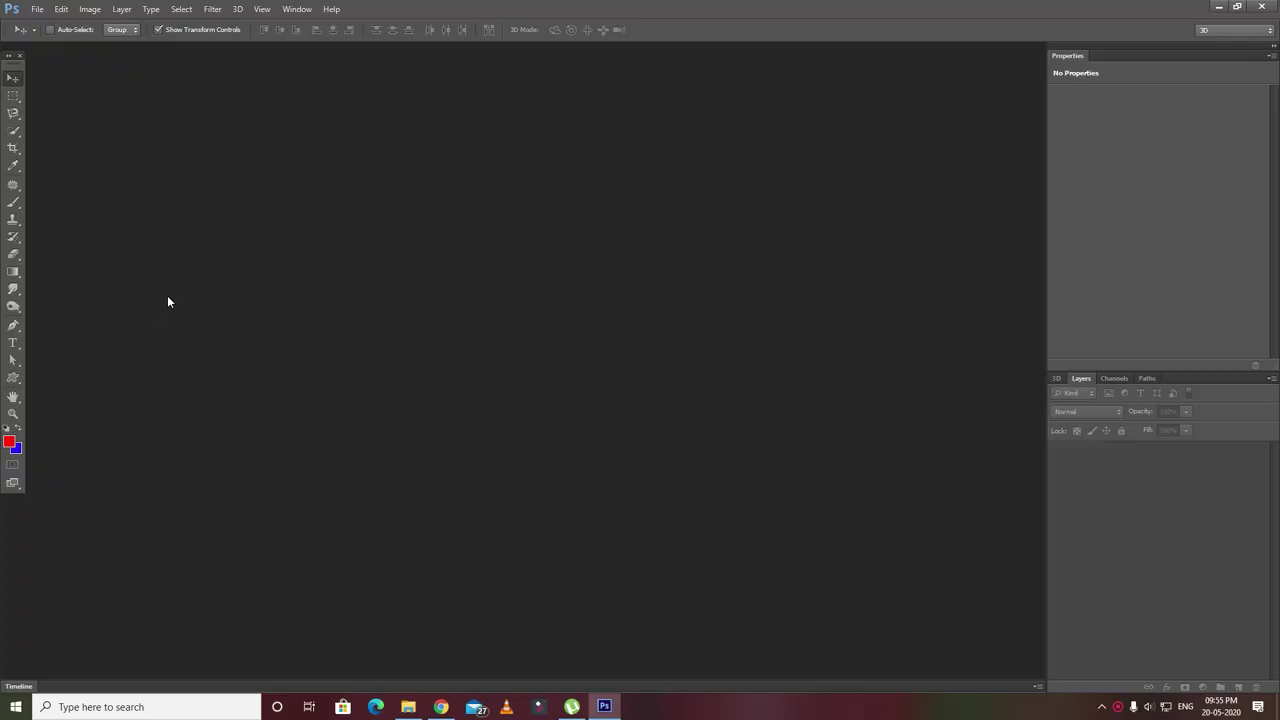
Step: Open the romance-1934204.jpg couple photo with Ctrl+O
key(ctrl+o)
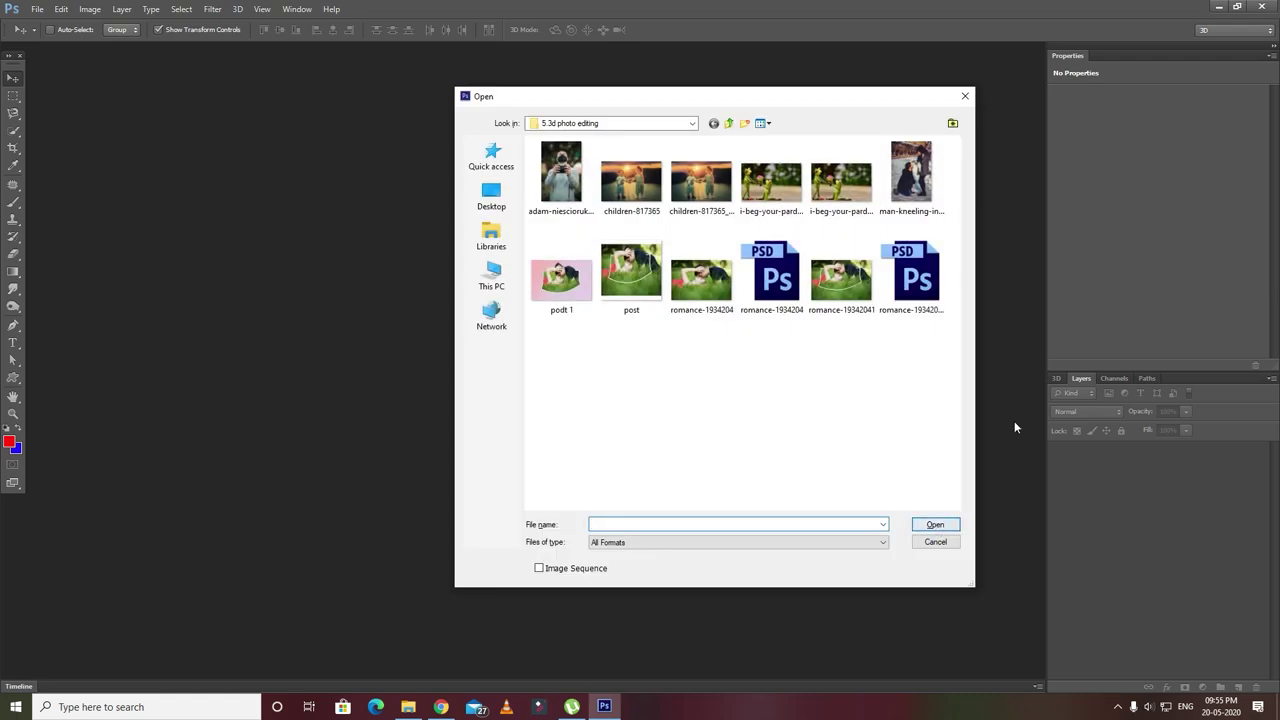
double_click(697, 281)
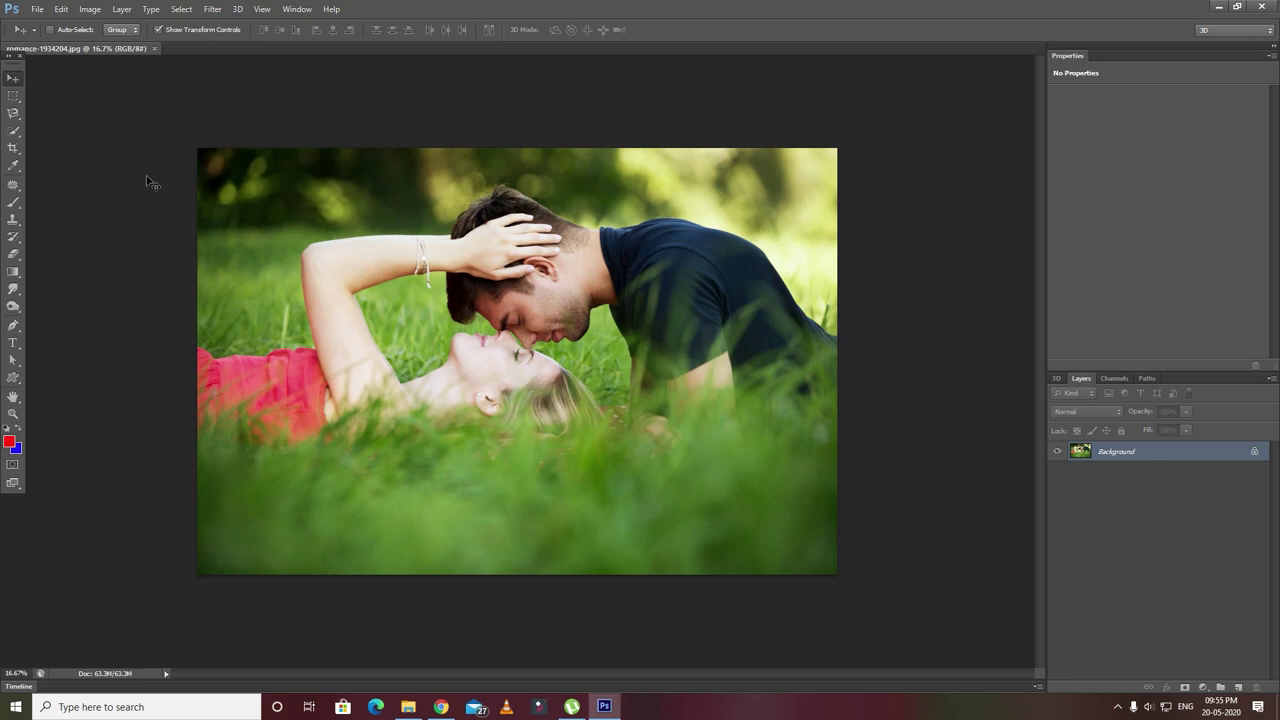
Step: Draw a rectangular marquee over the couple, then clear it
click(15, 98)
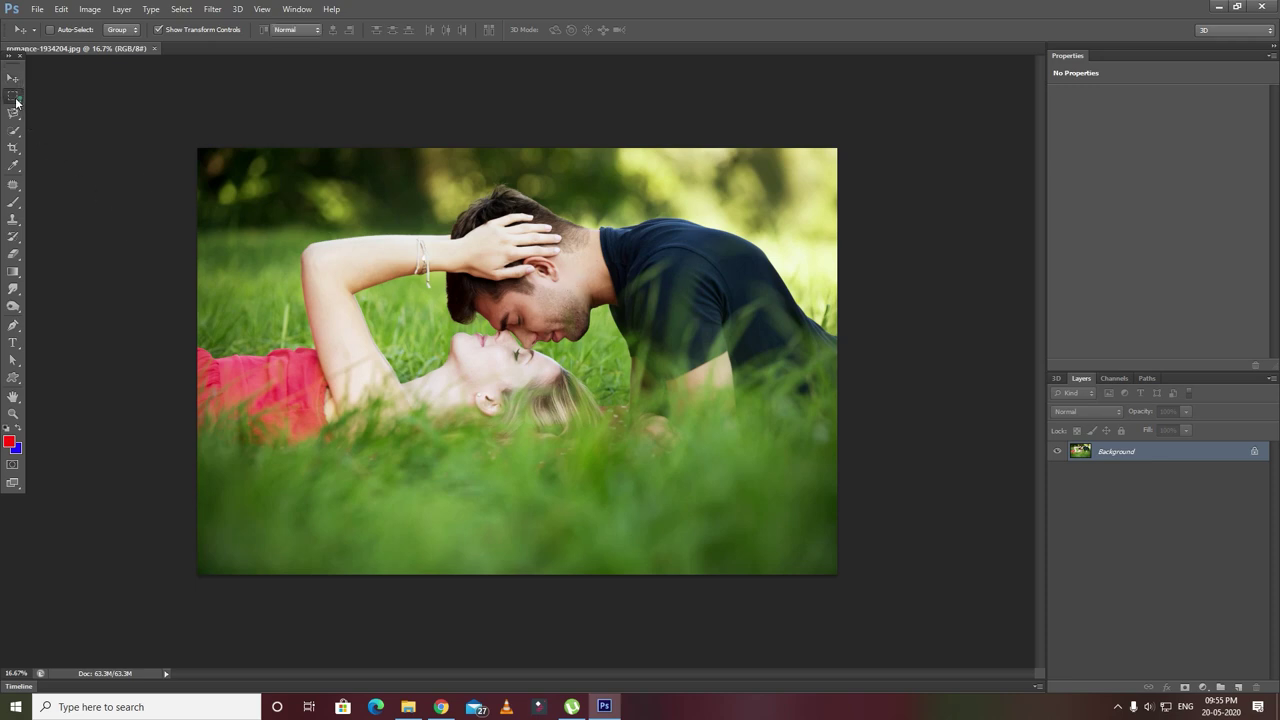
click(15, 98)
drag(278, 167, 637, 507)
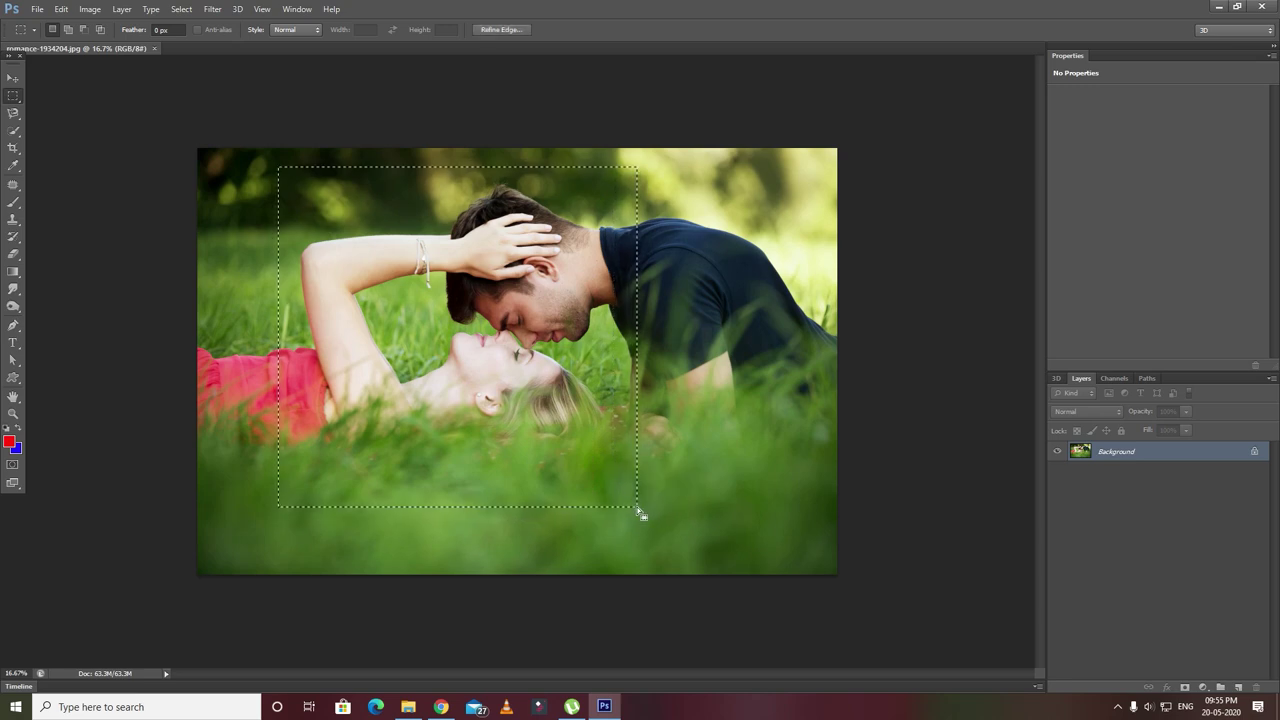
click(635, 514)
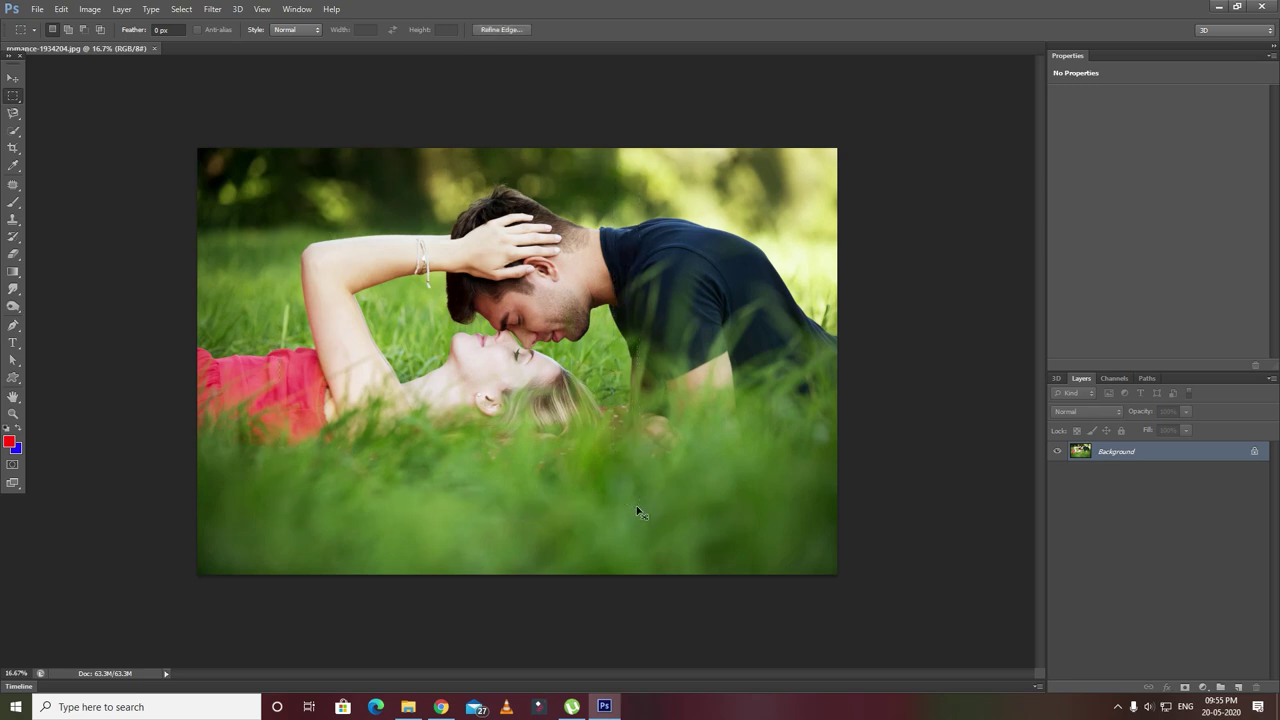
Step: Convert Background to Layer 0, make two copies of it, and reselect Layer 0
double_click(1139, 456)
click(750, 220)
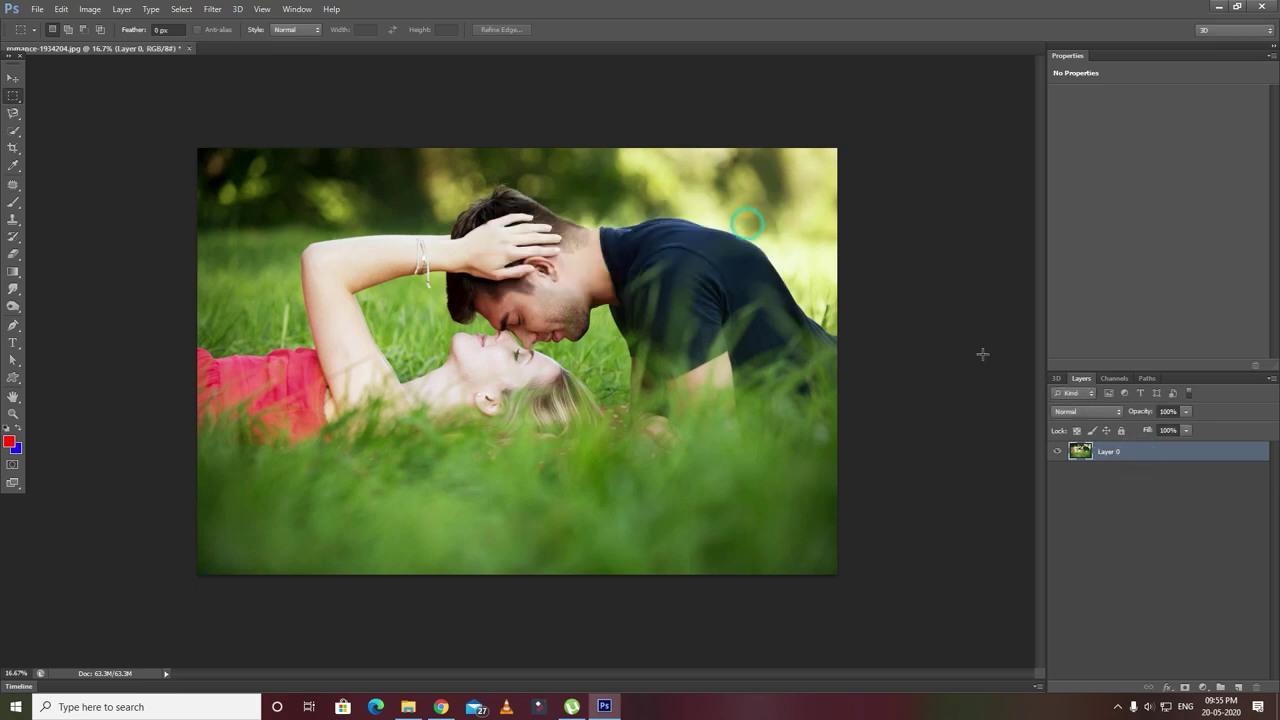
drag(1104, 452, 1120, 507)
right_click(1115, 491)
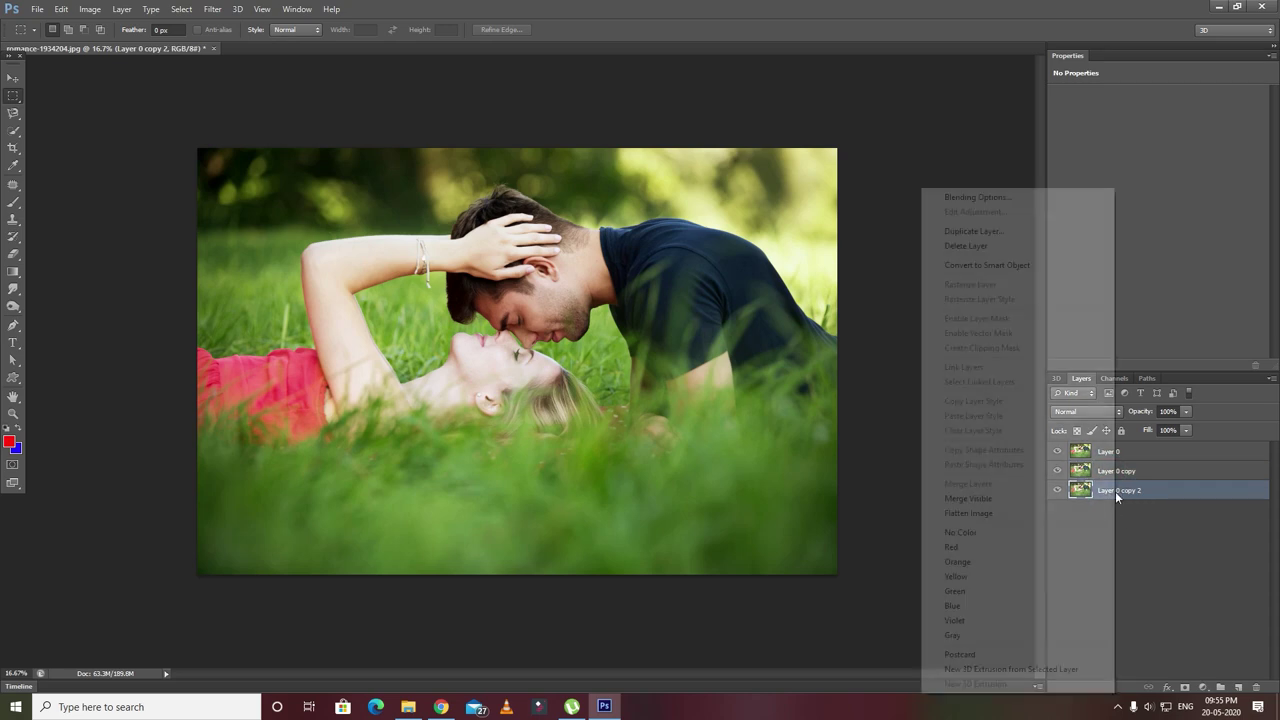
click(1154, 554)
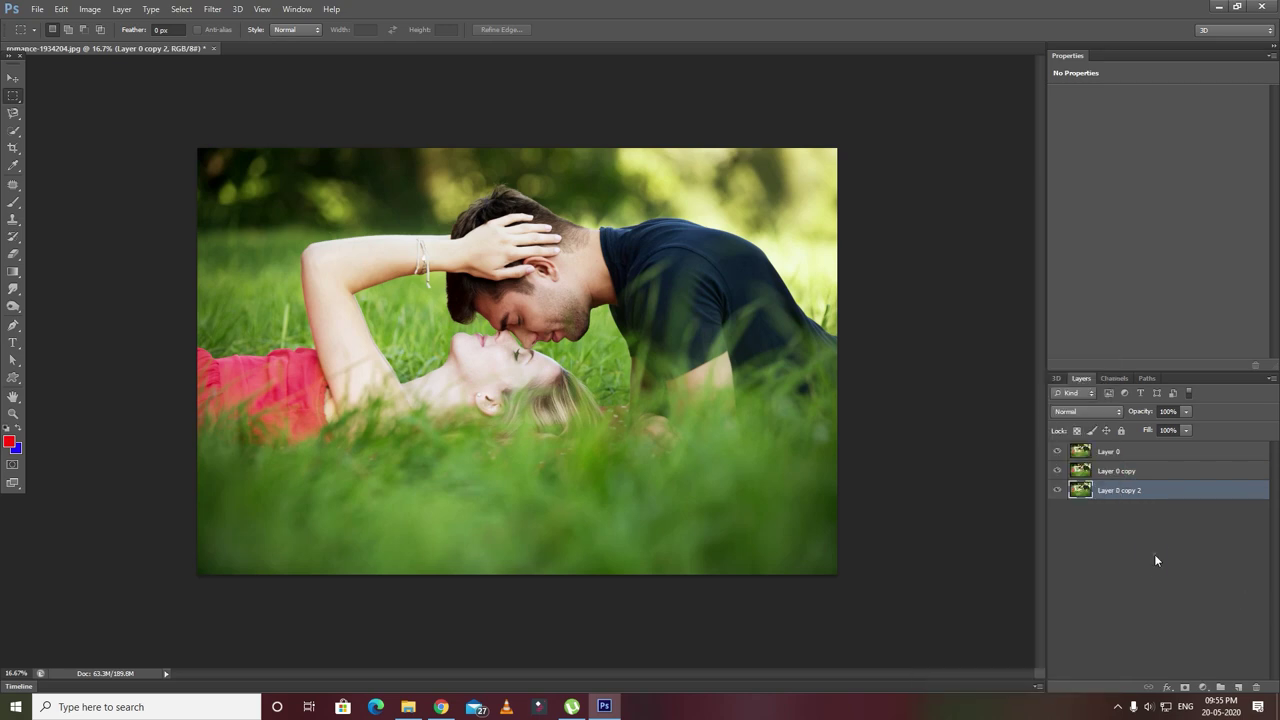
drag(1127, 492, 1126, 517)
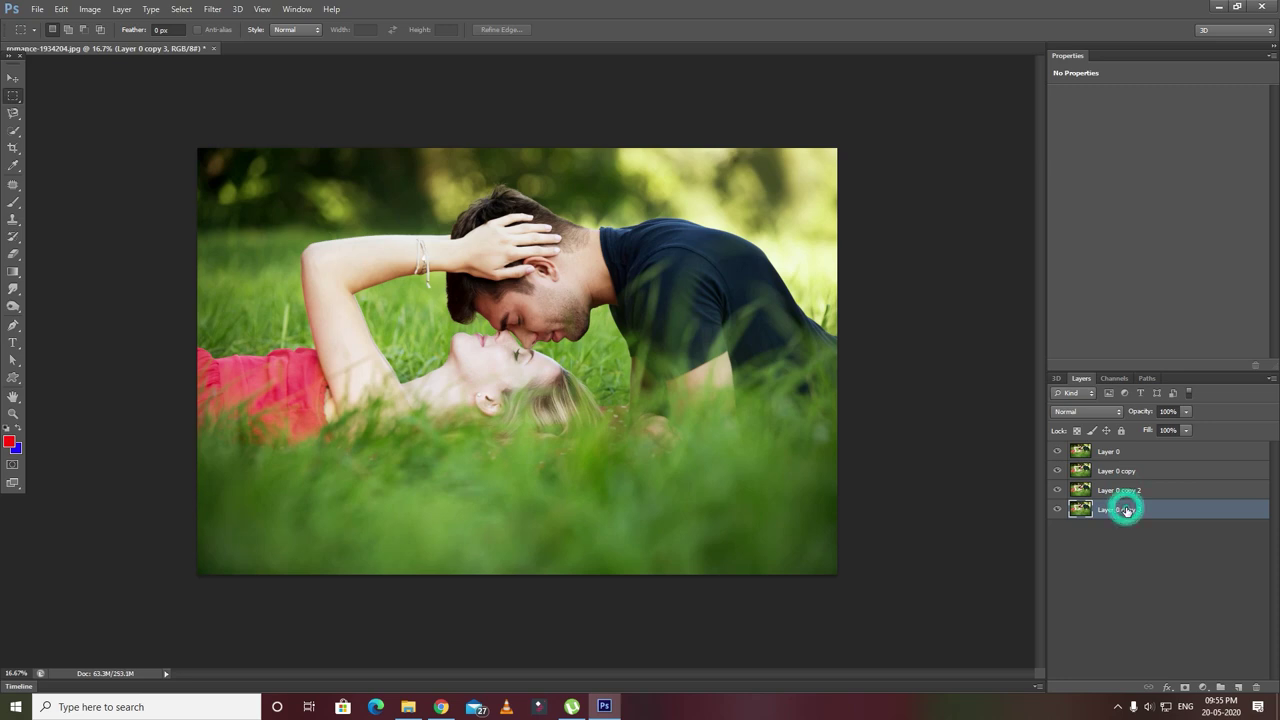
key(ctrl+z)
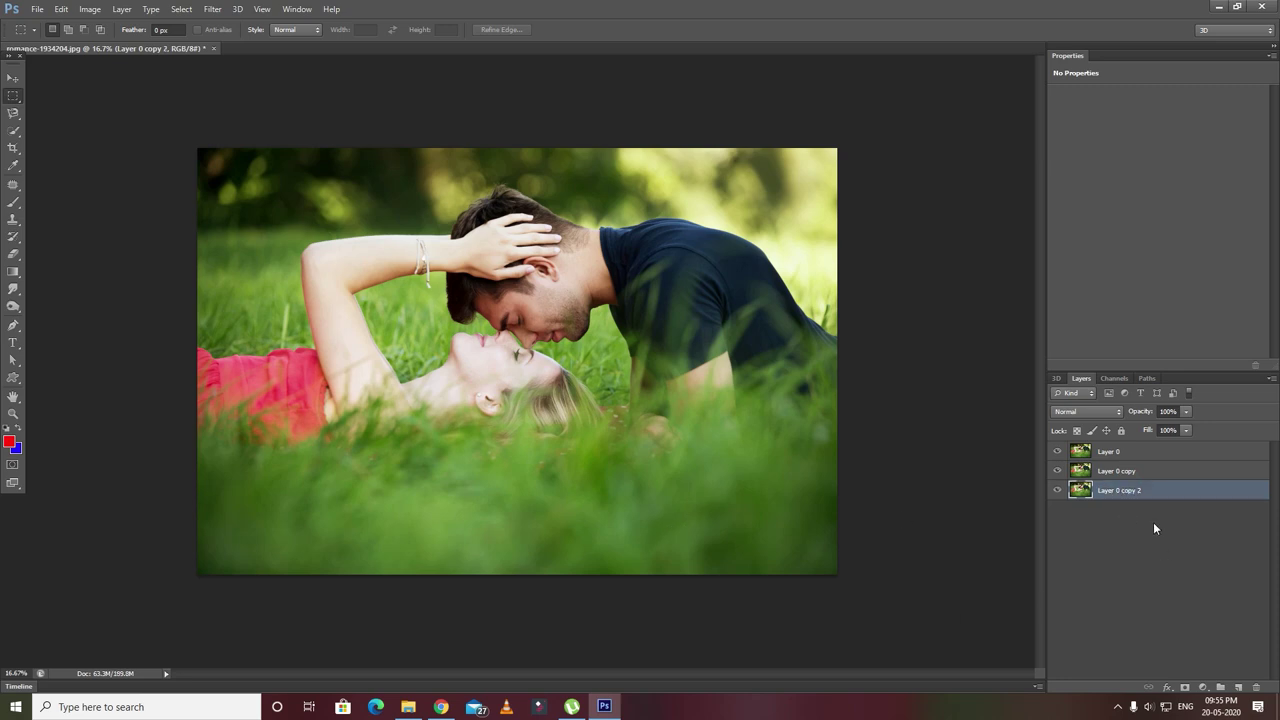
click(1105, 453)
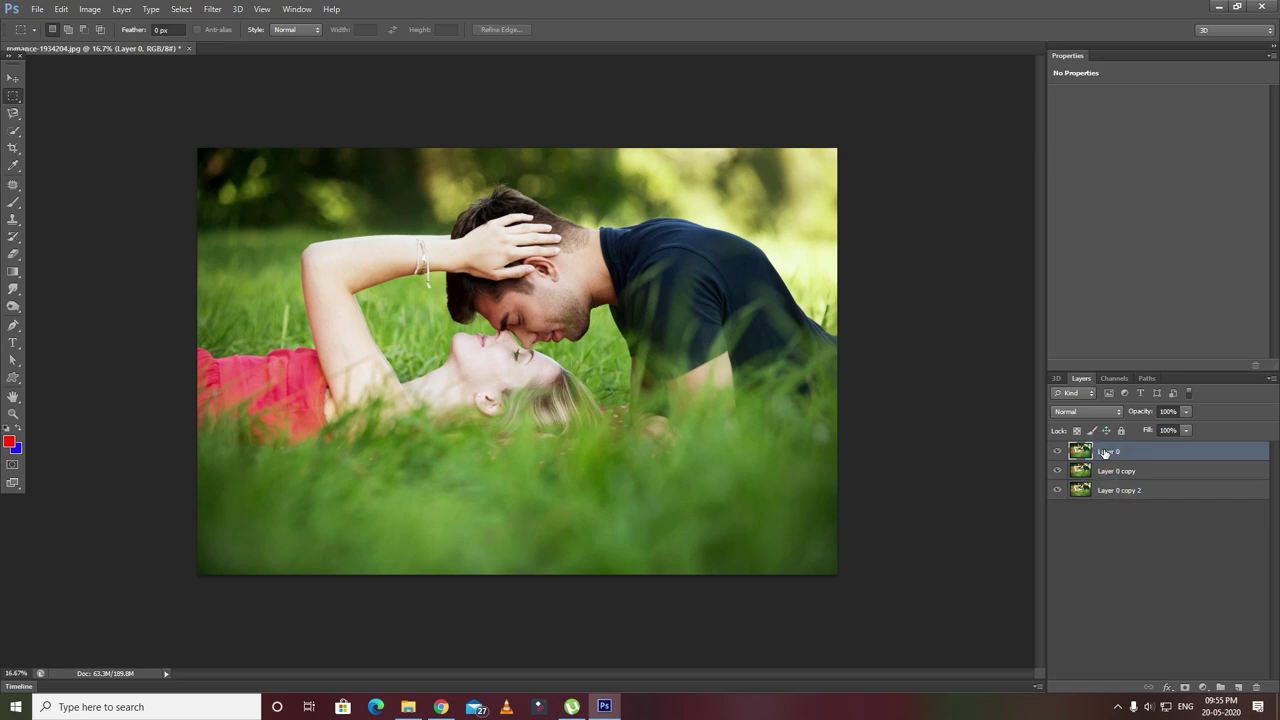
Step: Marquee-select a rectangle around the couple's faces and add a new empty Layer 1
right_click(11, 96)
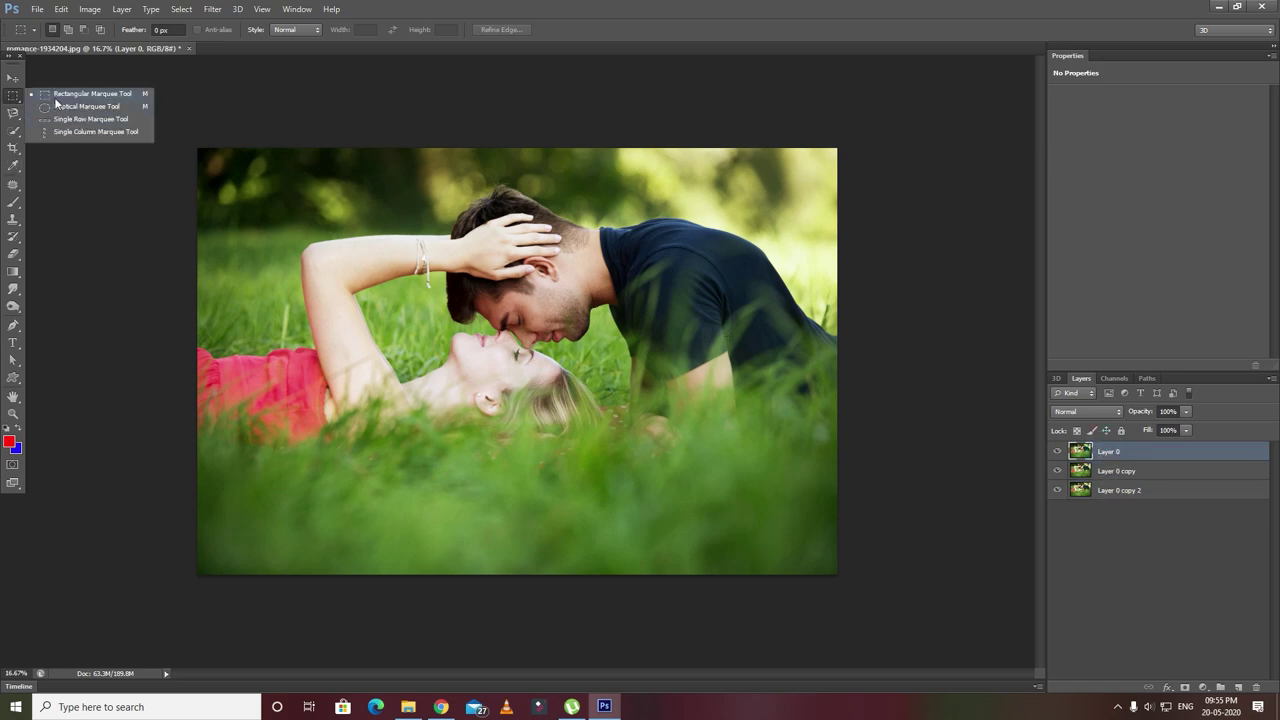
click(56, 95)
drag(289, 261, 753, 470)
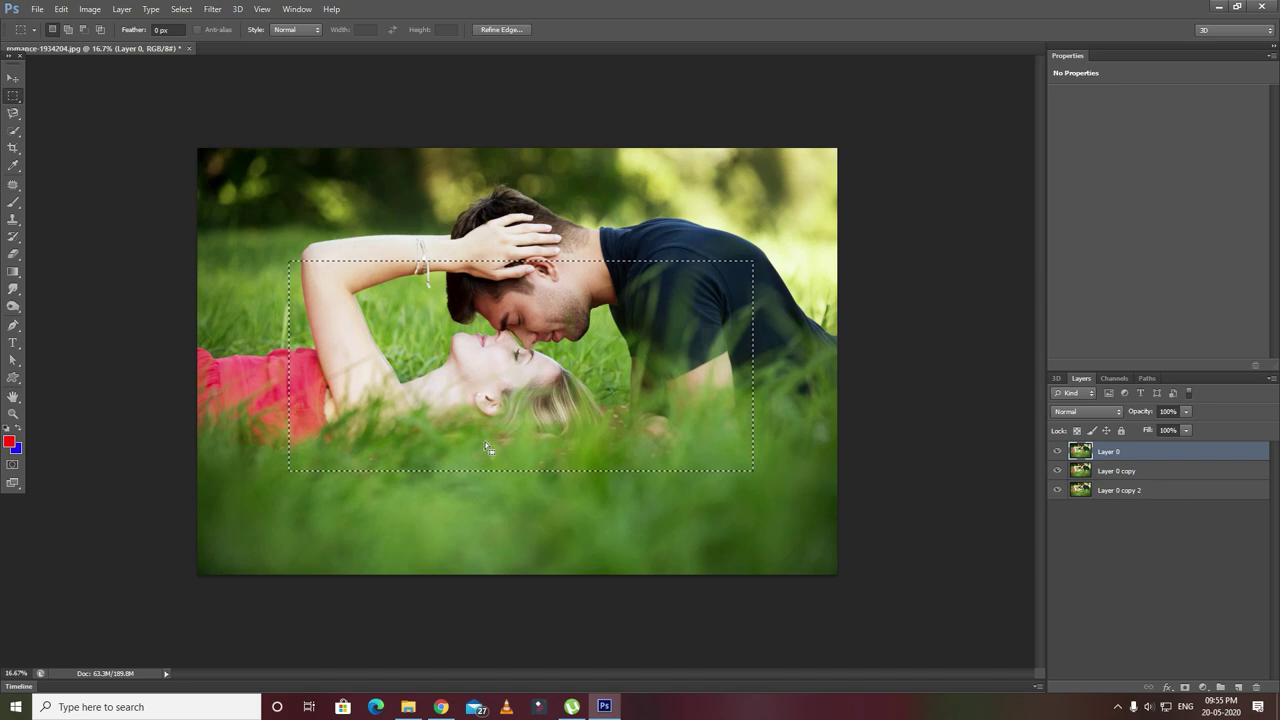
click(1238, 688)
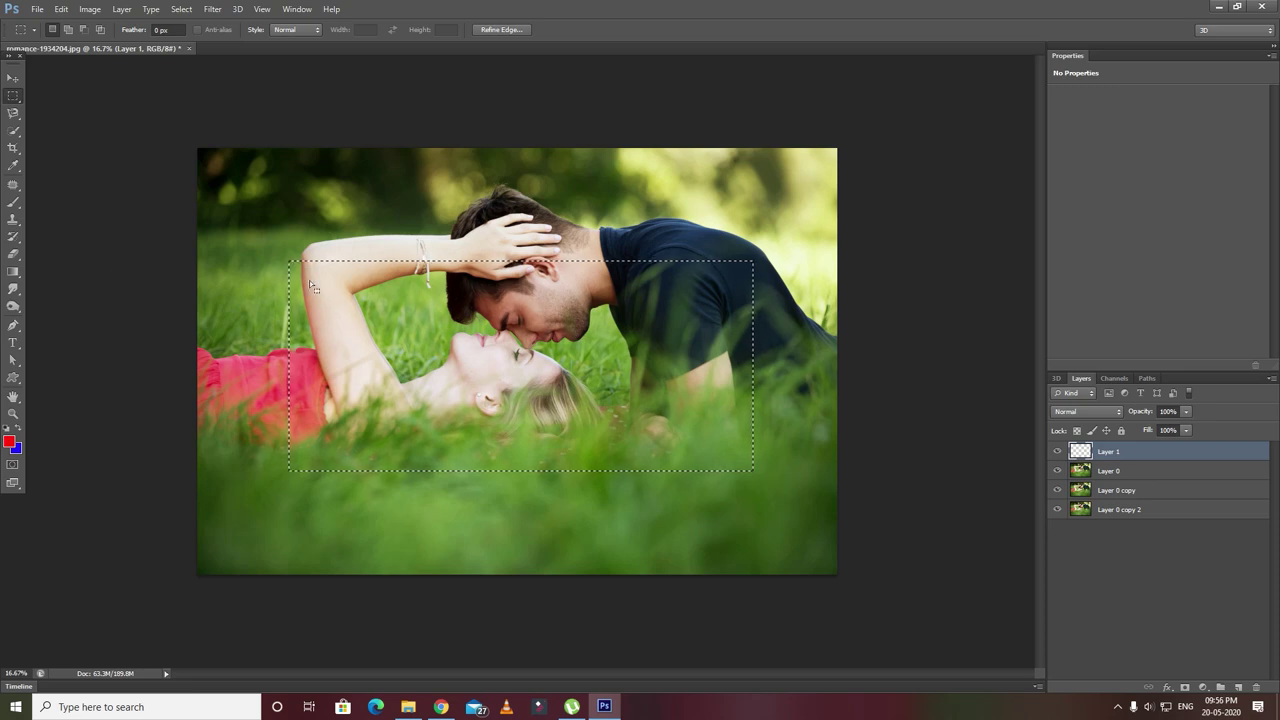
Step: Fill the rectangular selection on Layer 1 with white using Edit > Fill
click(61, 9)
click(75, 158)
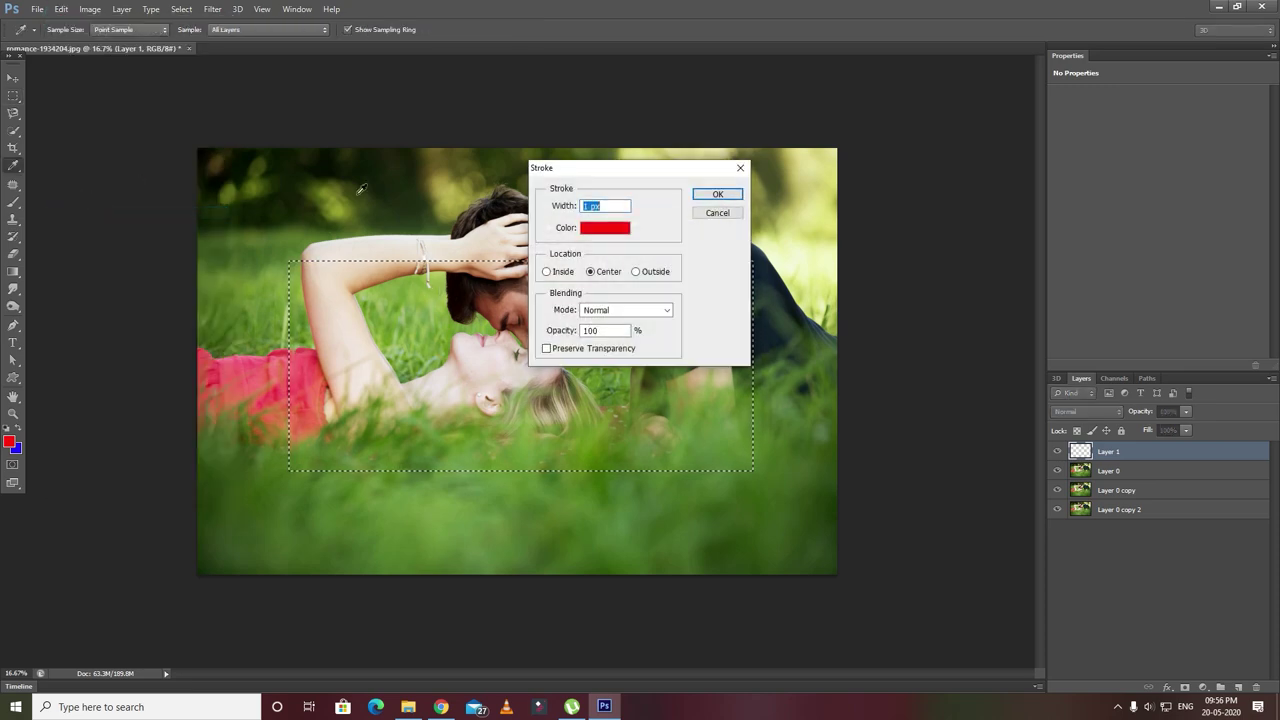
click(717, 212)
click(63, 10)
click(72, 199)
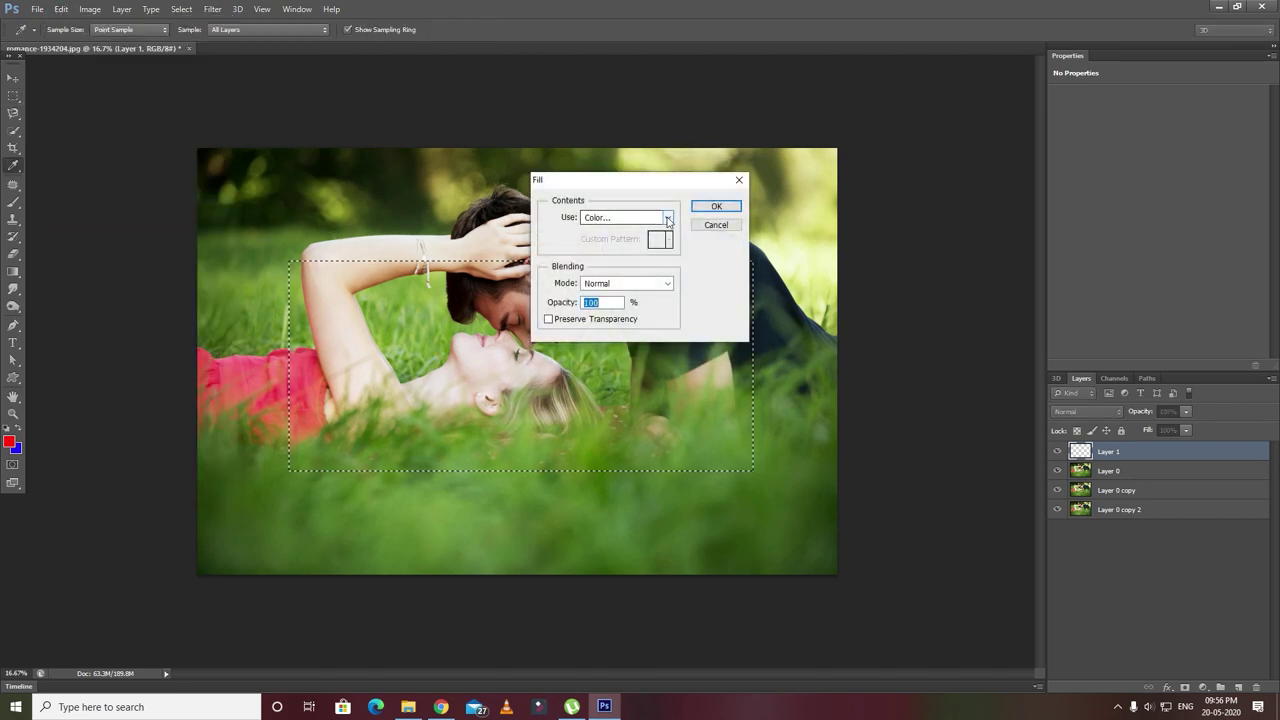
click(660, 217)
click(600, 252)
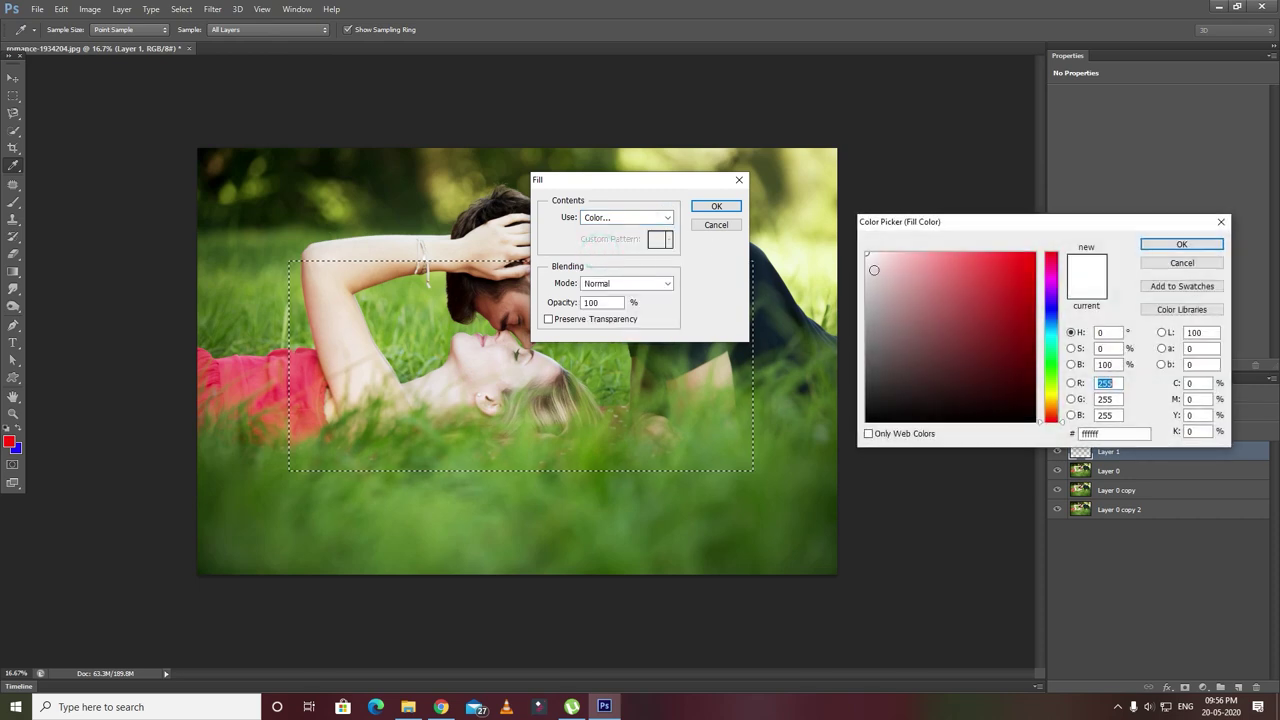
click(1172, 246)
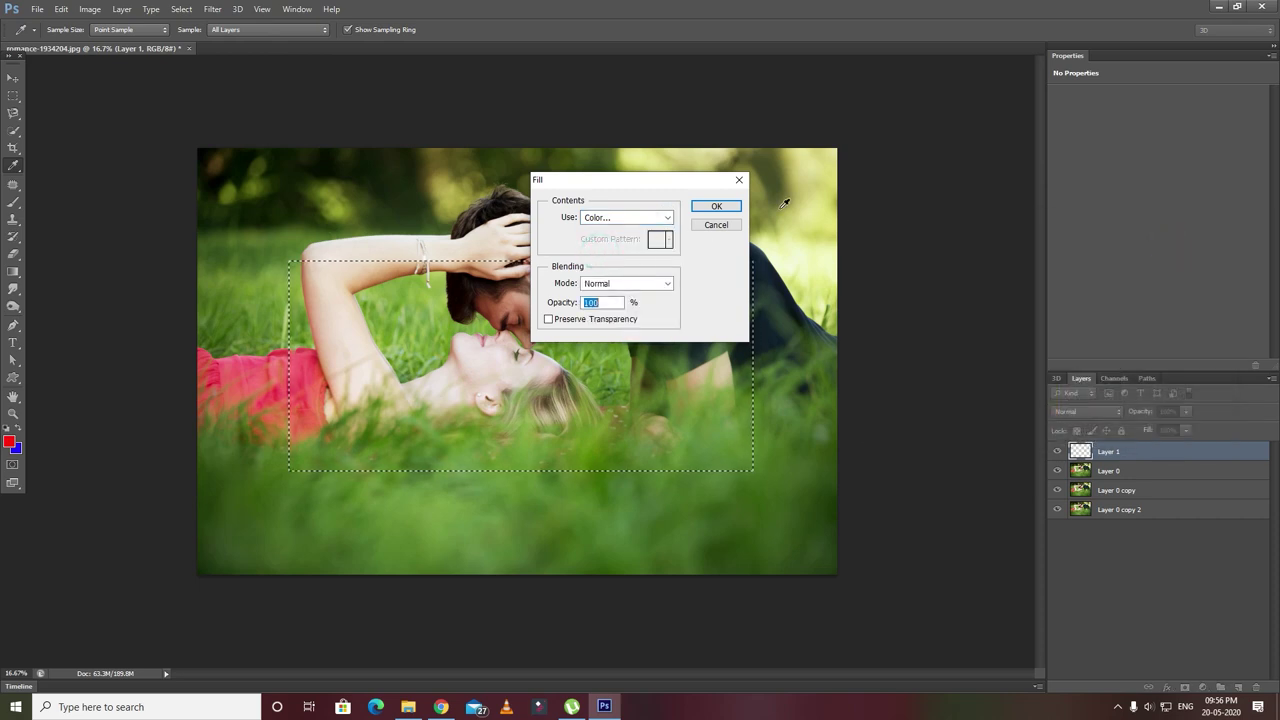
click(716, 206)
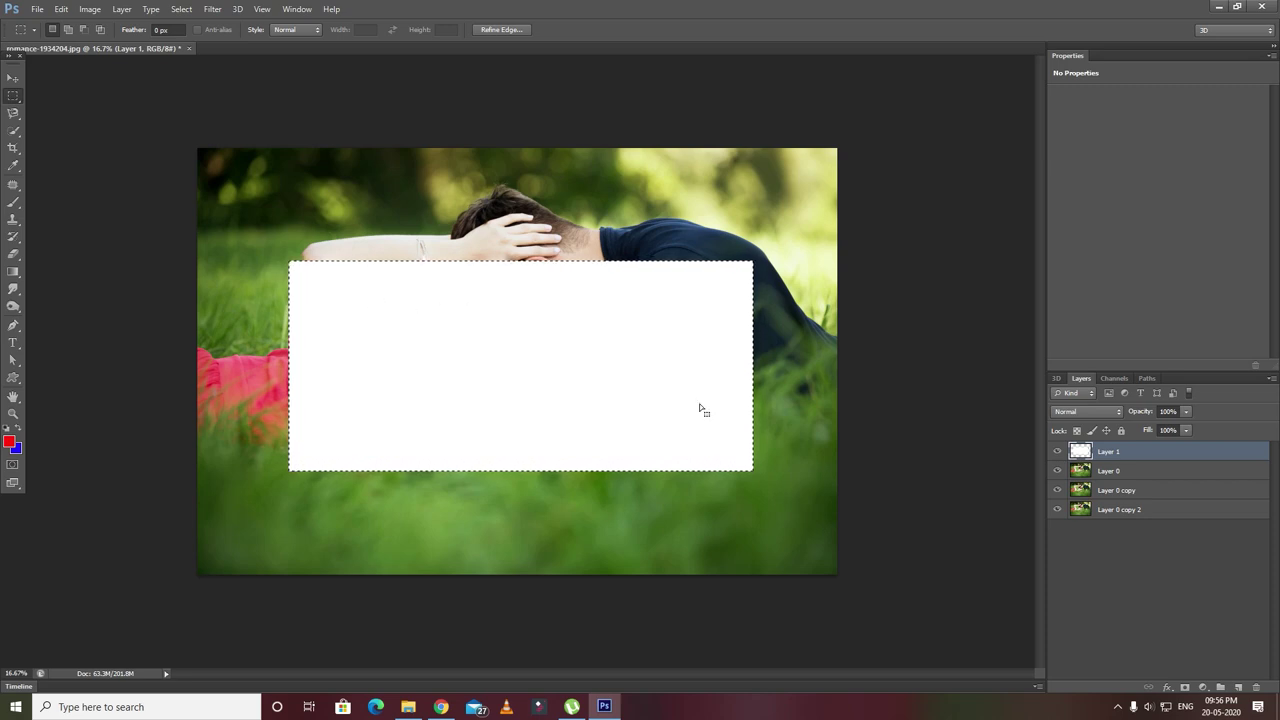
click(1184, 430)
Step: Reduce Layer 1's fill opacity to 0%
drag(1182, 443, 1100, 449)
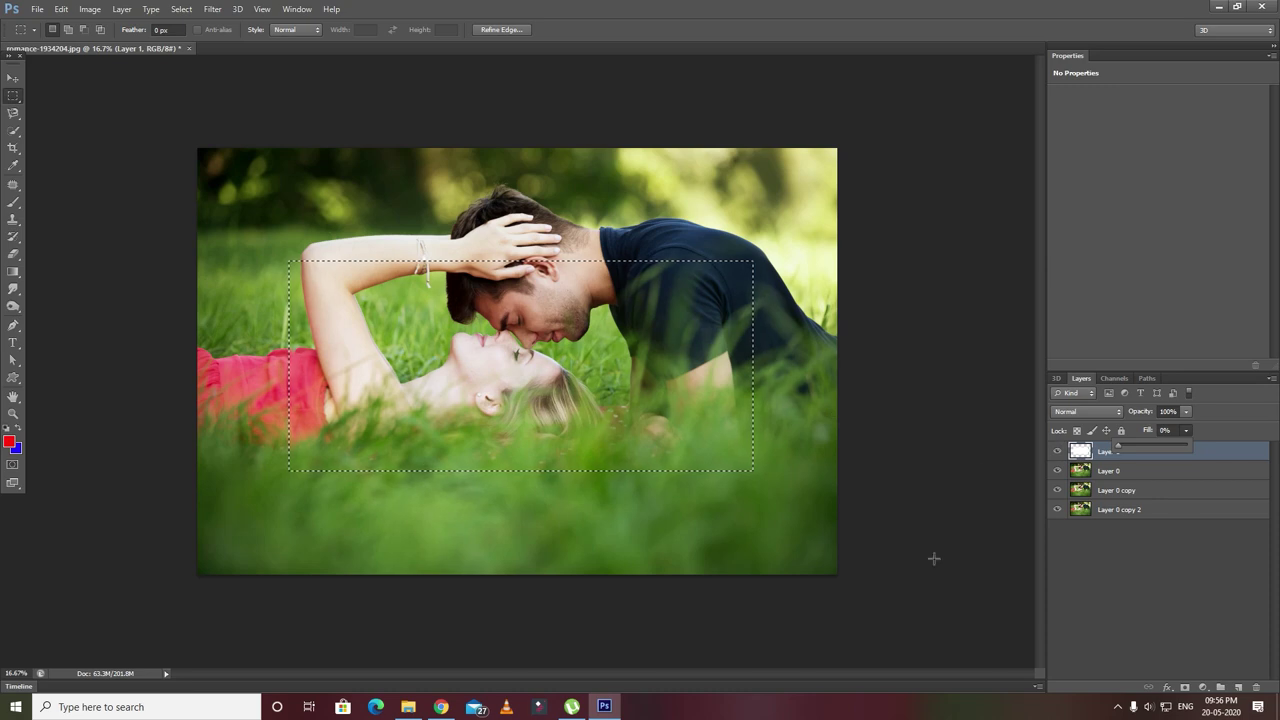
click(1166, 688)
click(1183, 564)
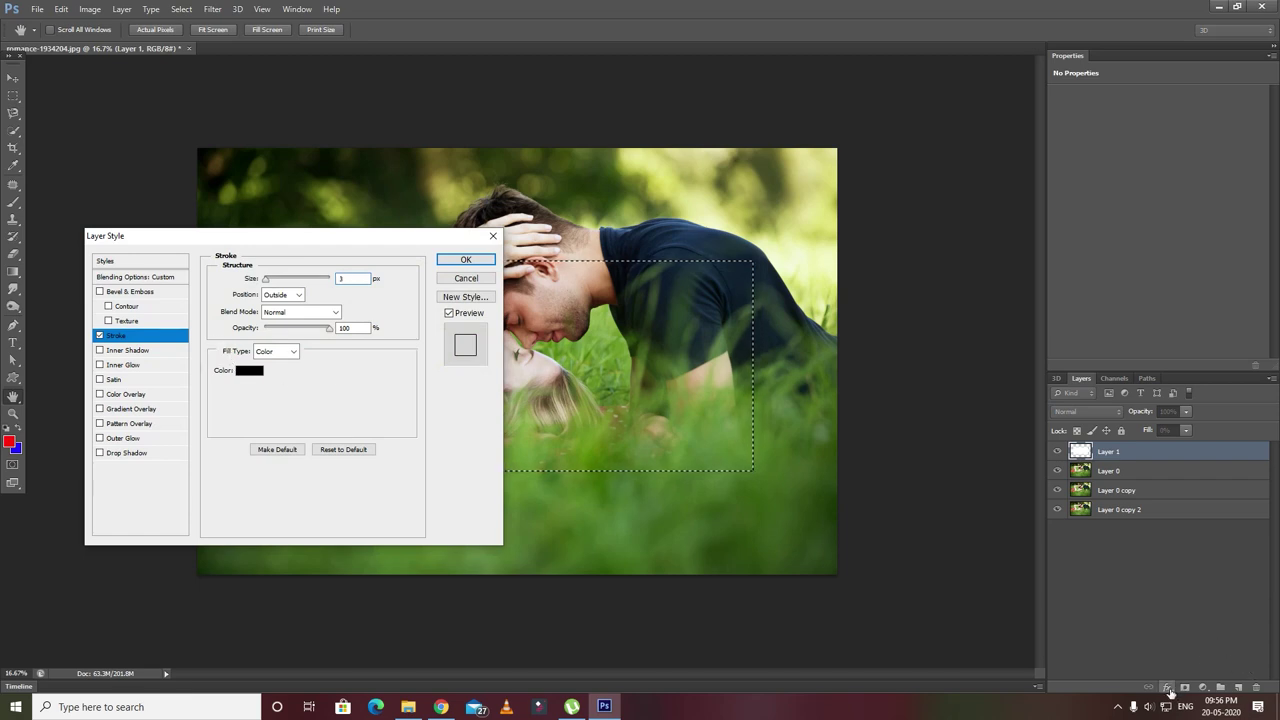
click(466, 278)
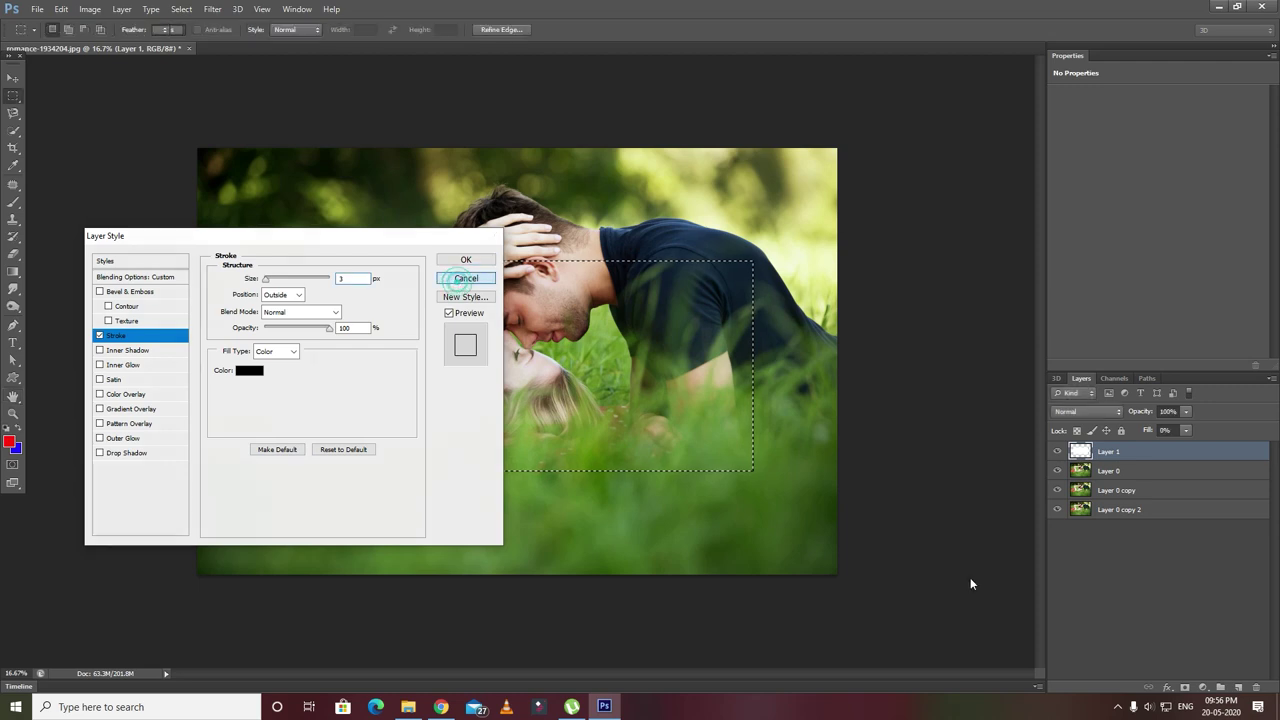
Step: Give Layer 1 a thick white Stroke layer style, then deselect with Ctrl+D
click(1166, 687)
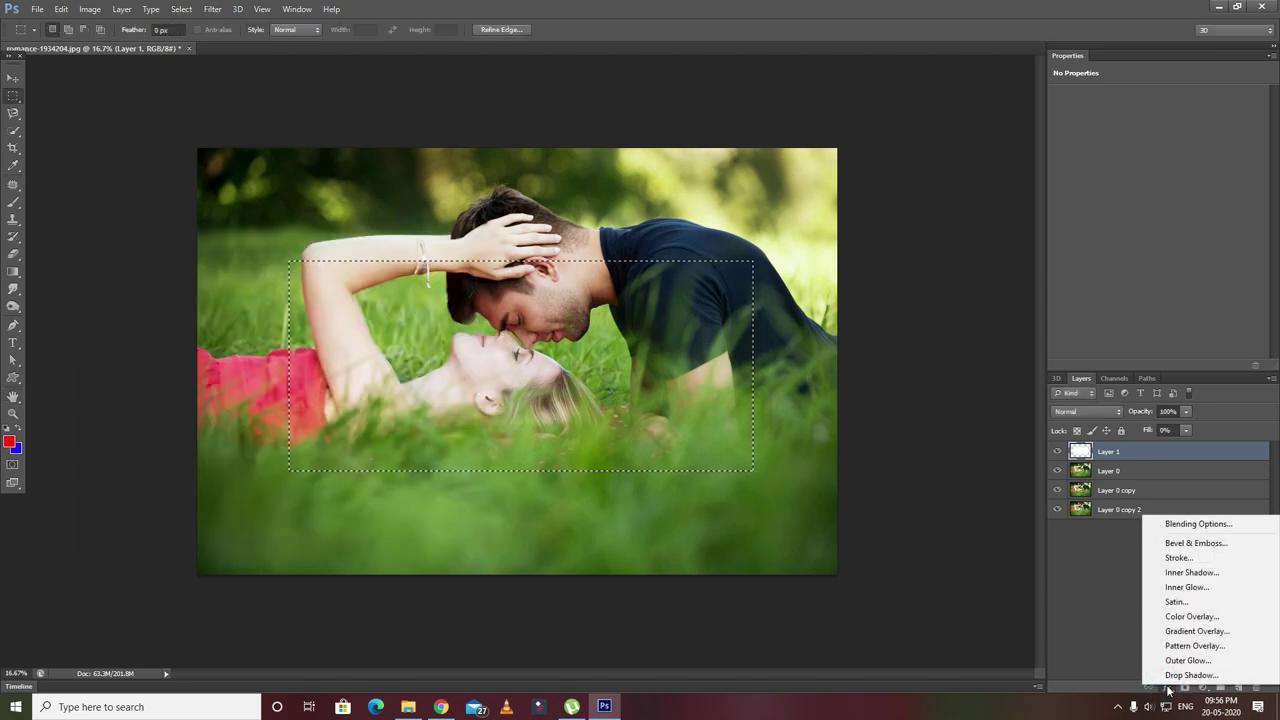
click(1180, 558)
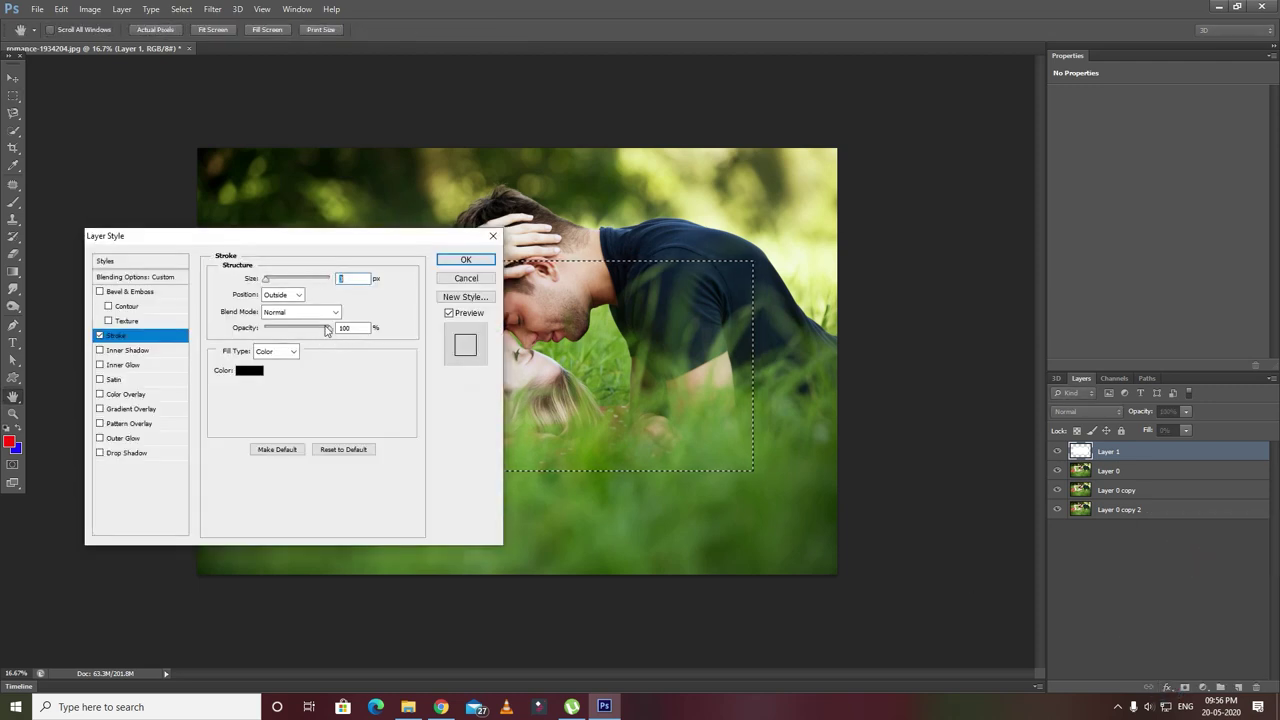
click(252, 372)
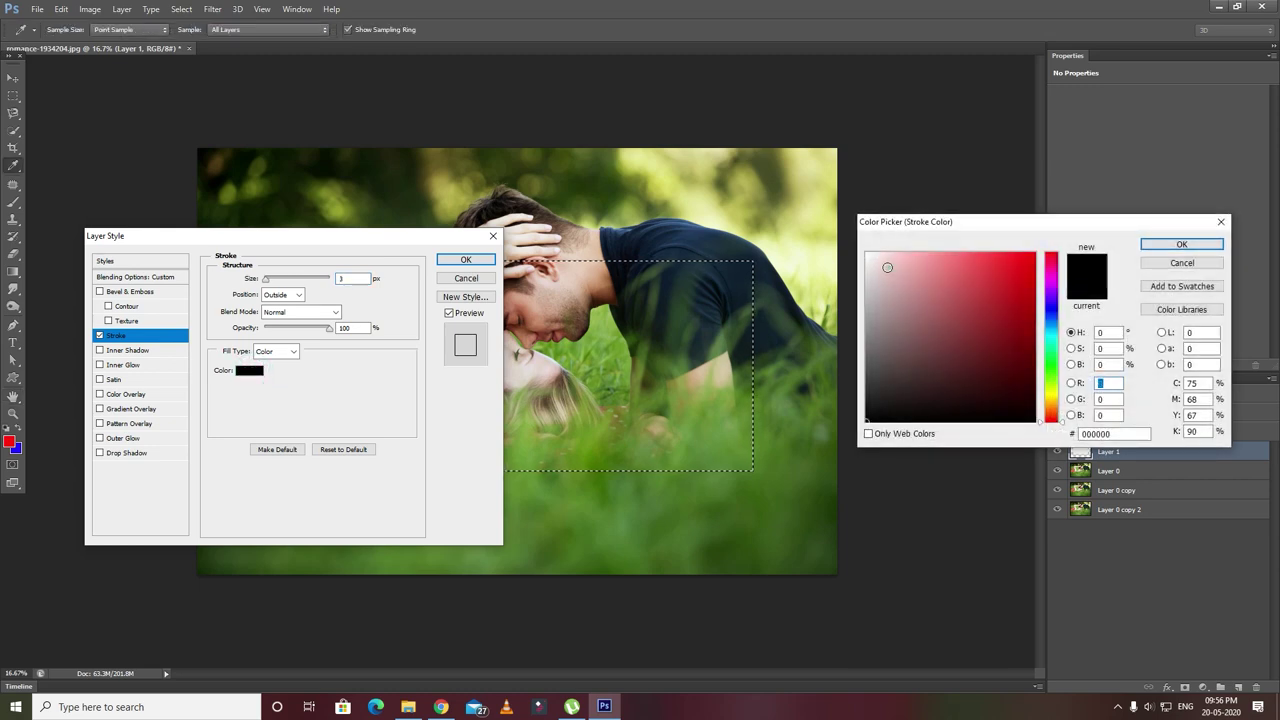
click(868, 256)
click(1181, 244)
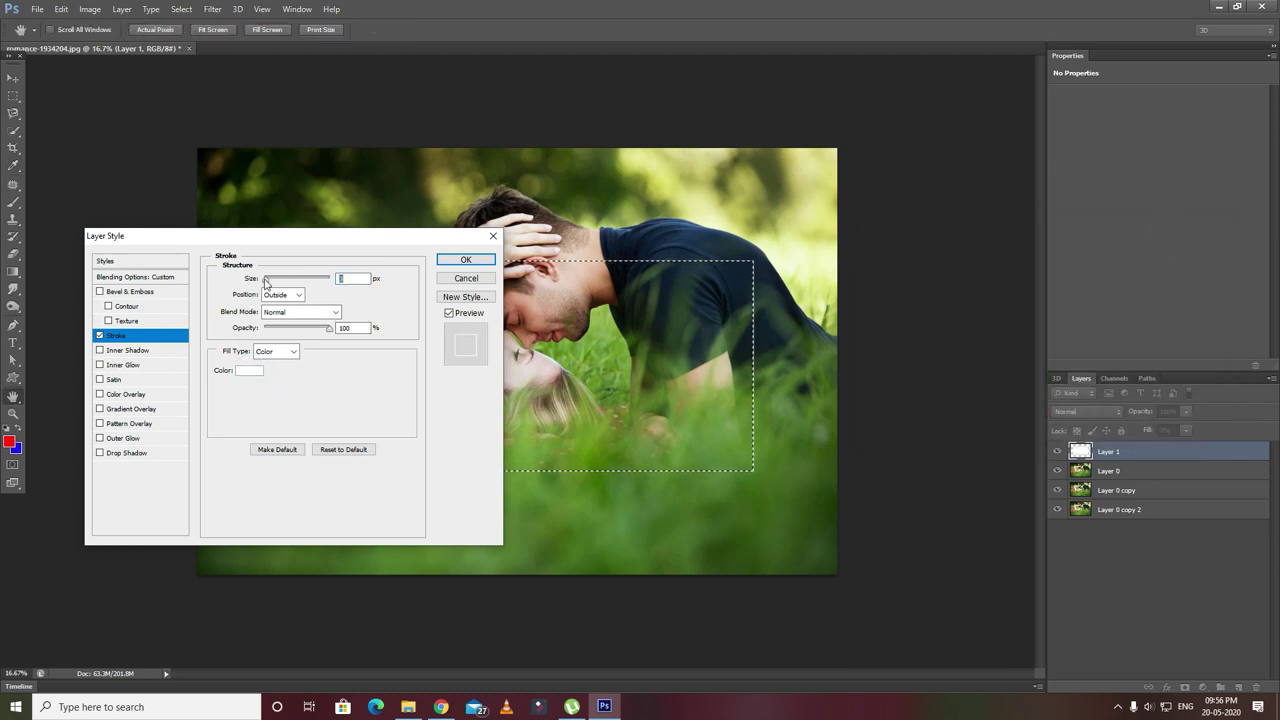
drag(267, 284, 295, 283)
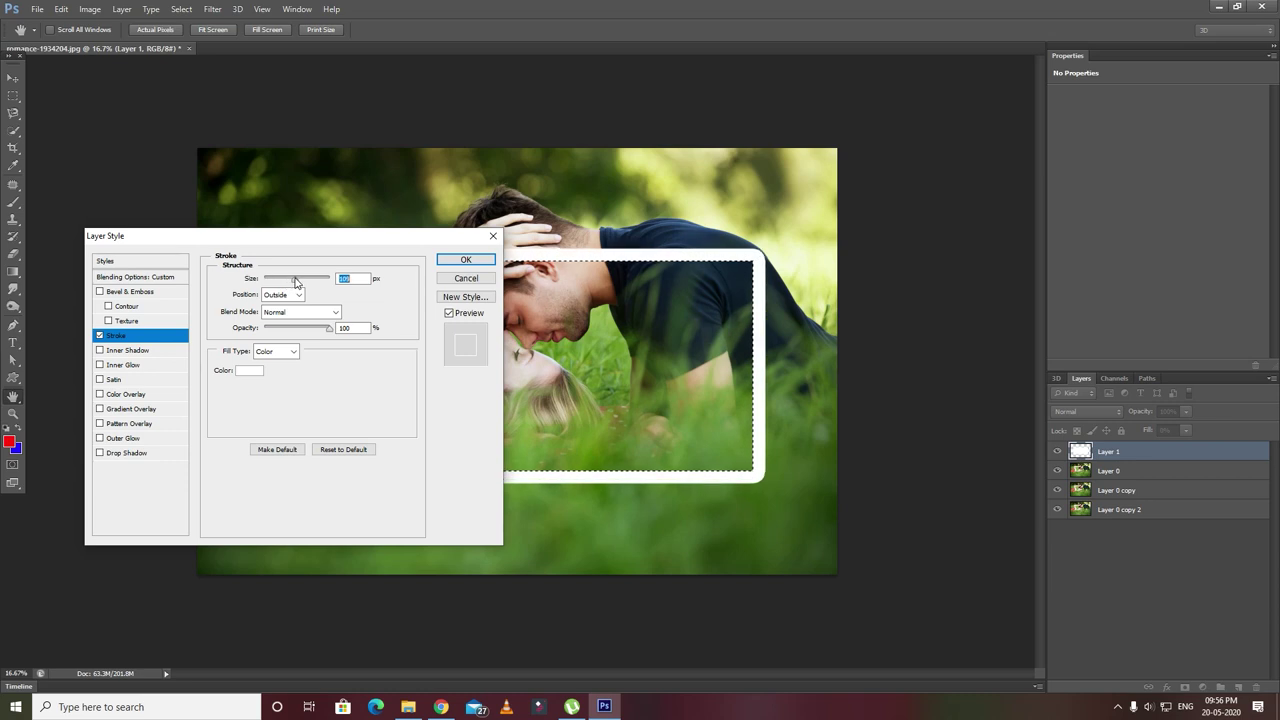
click(463, 261)
key(ctrl+d)
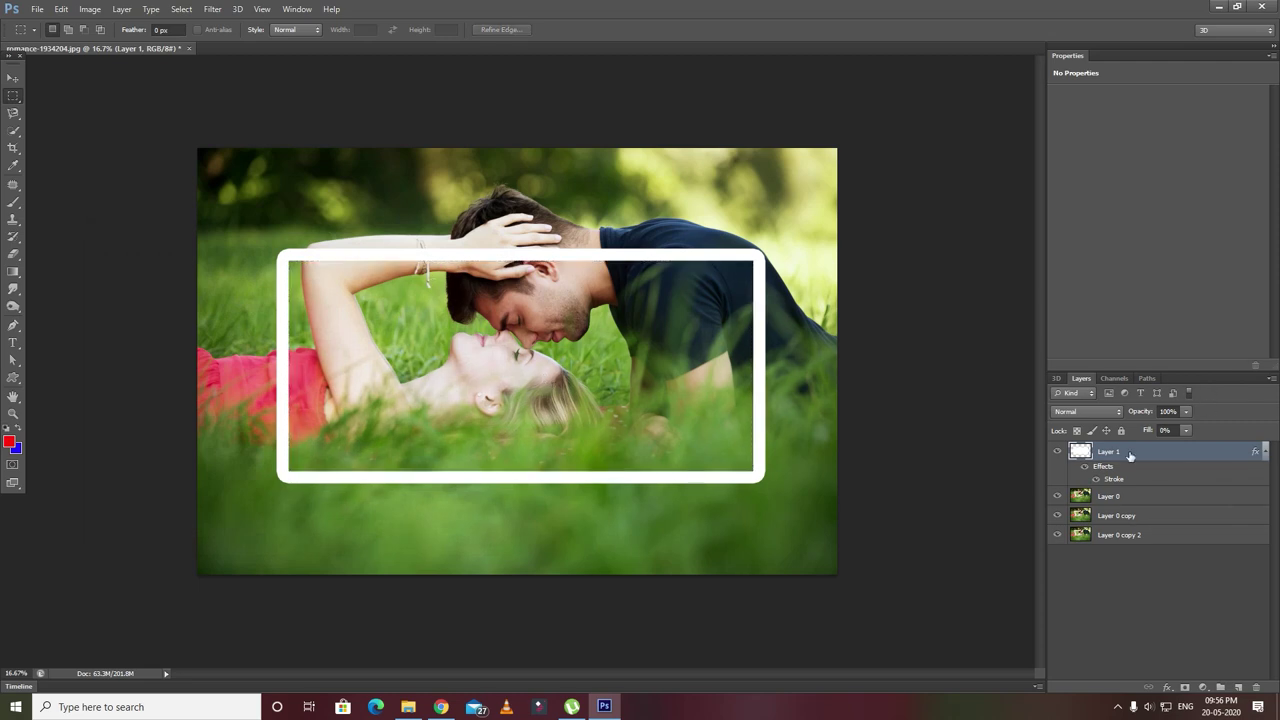
Step: Start a free transform on the white frame in Perspective mode
click(12, 77)
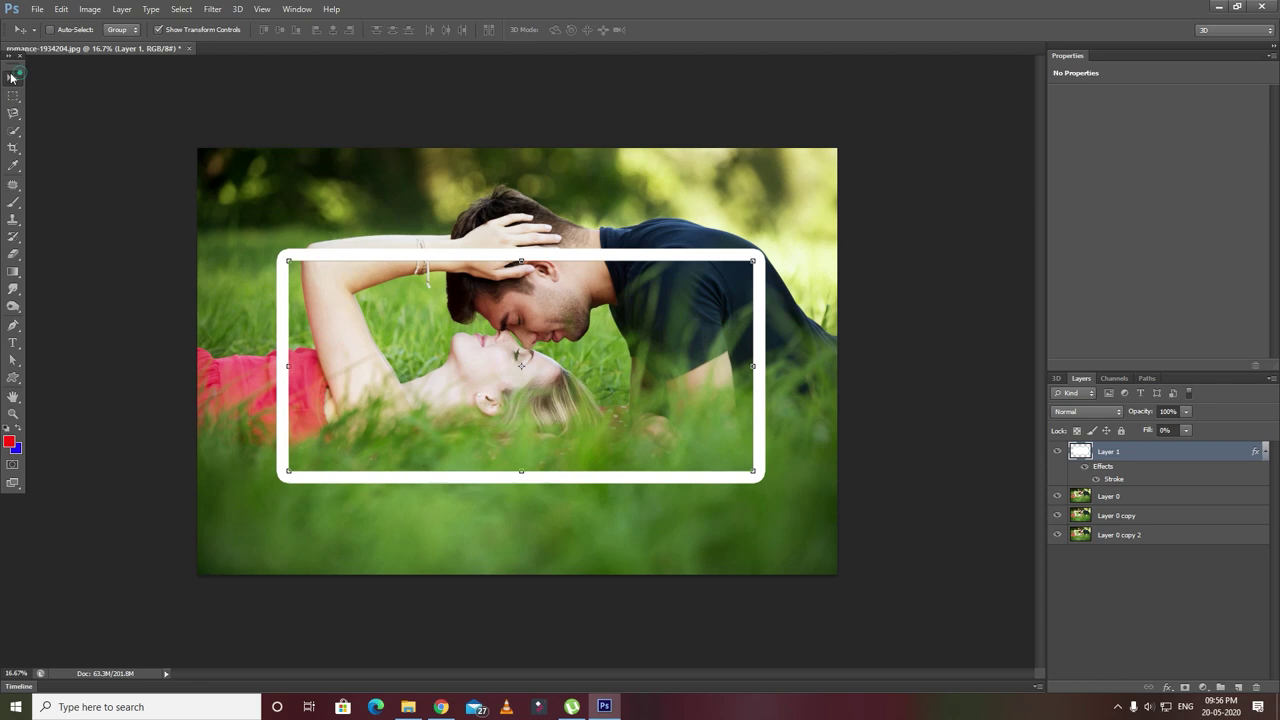
click(445, 255)
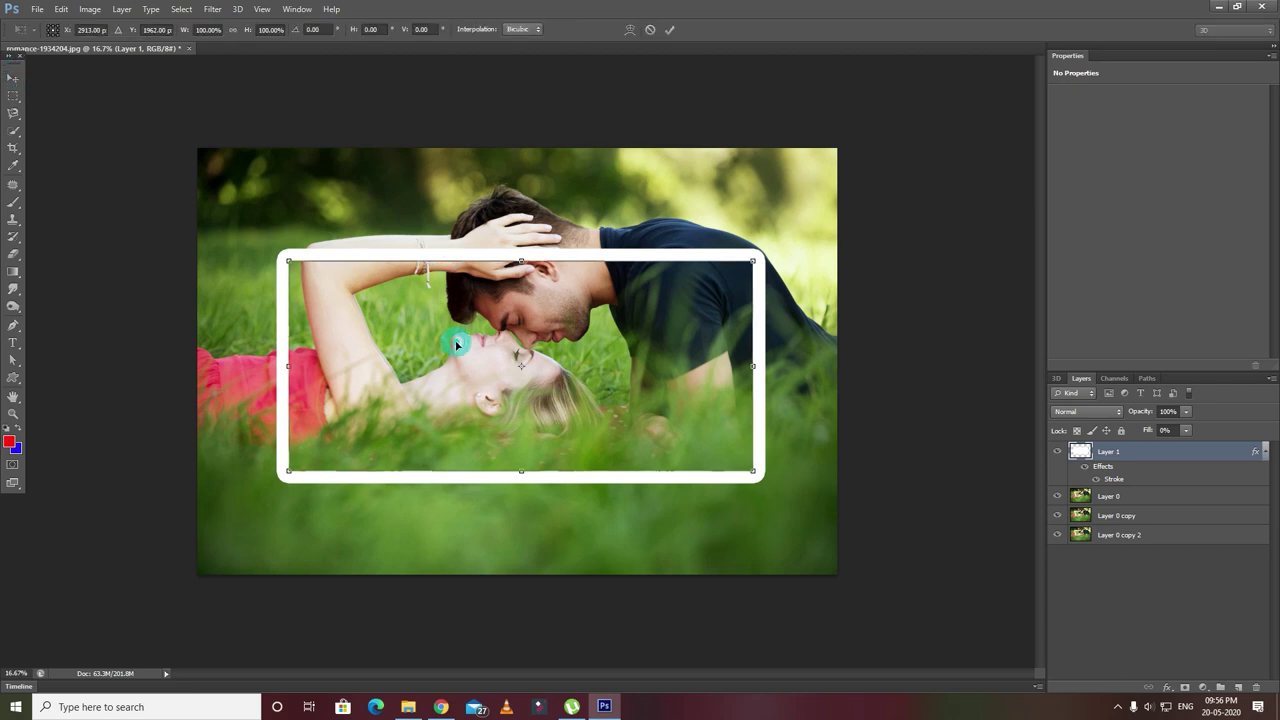
click(423, 258)
right_click(423, 258)
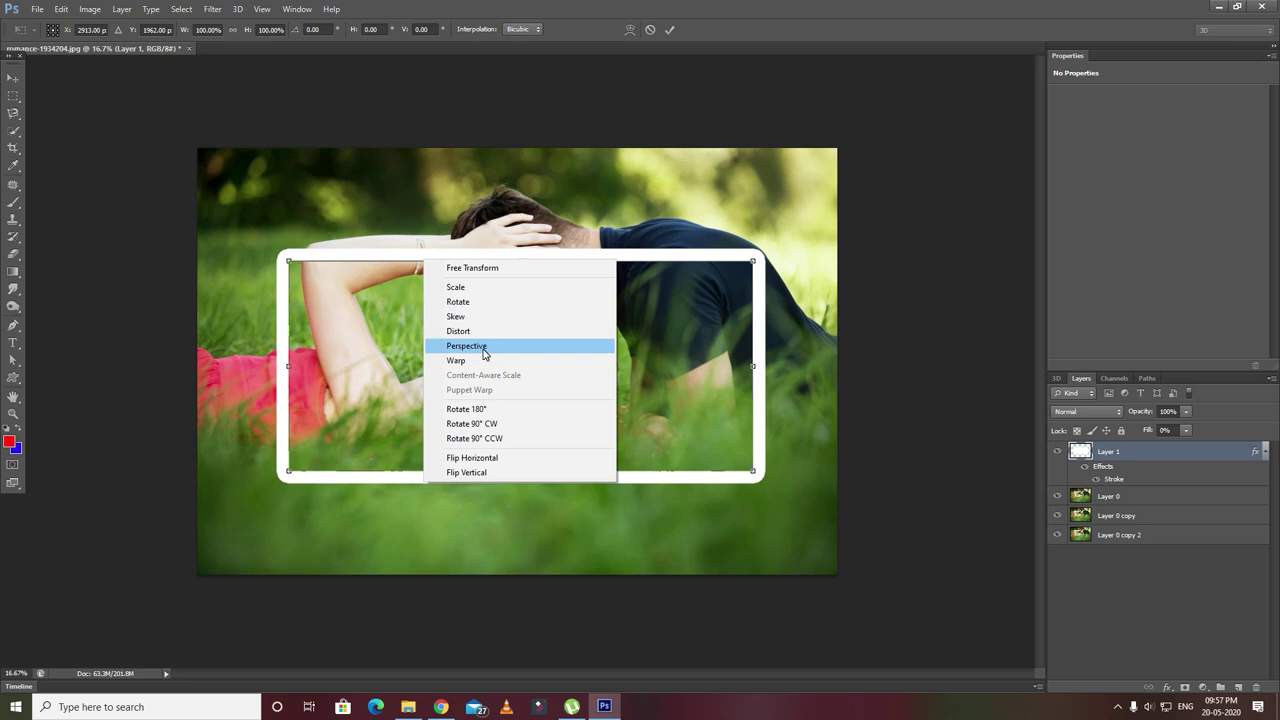
click(484, 347)
Step: Drag the frame's corners into a trapezoid slightly wider at the bottom
drag(290, 266, 313, 212)
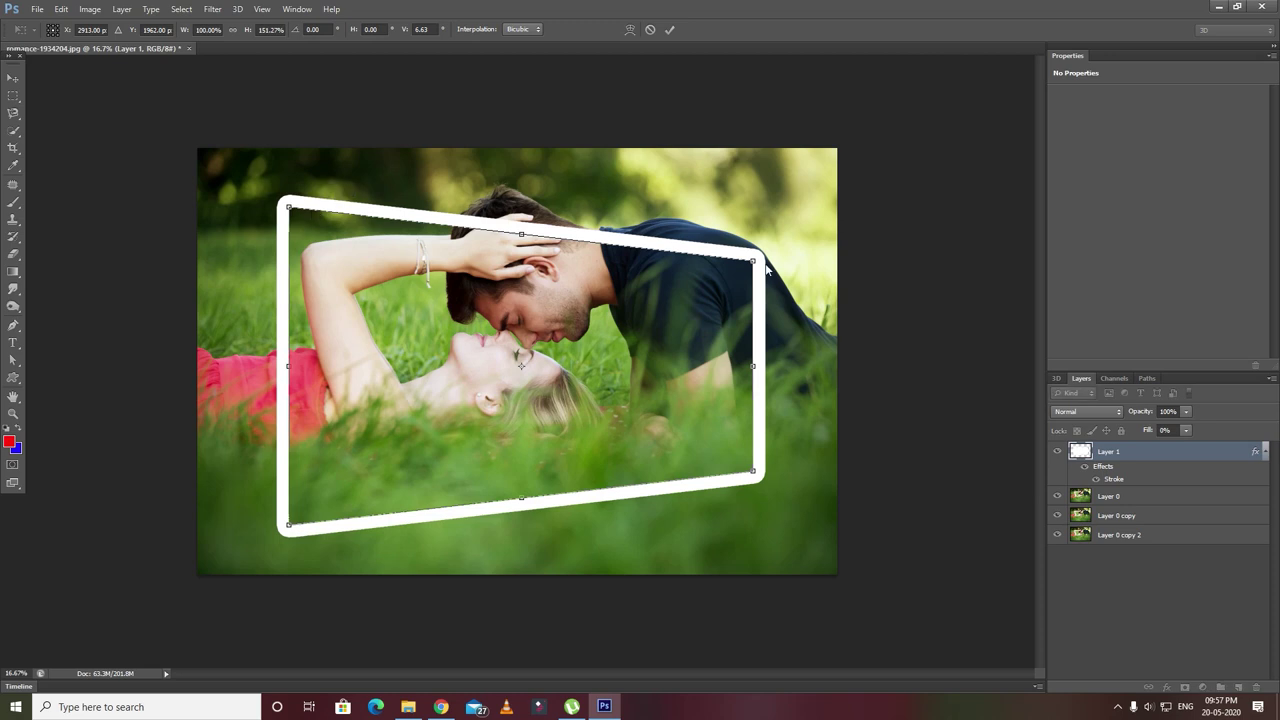
drag(749, 261, 700, 255)
drag(755, 478, 803, 465)
drag(342, 214, 335, 287)
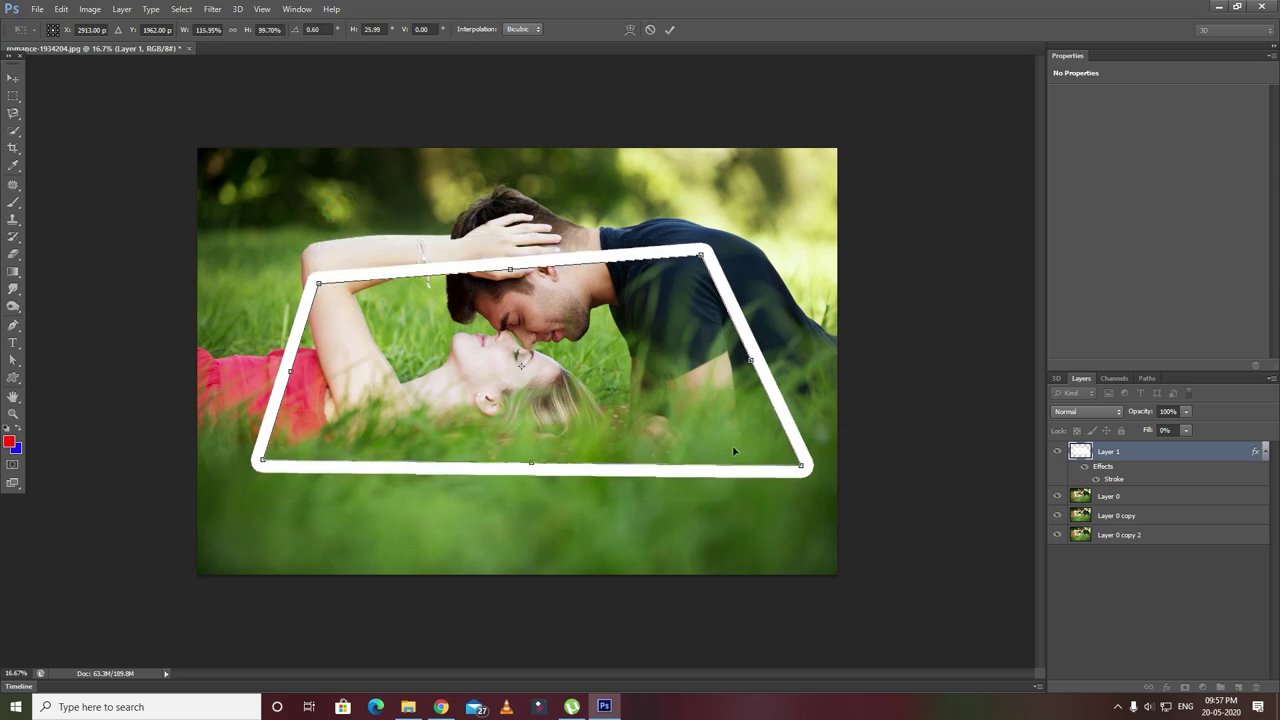
drag(700, 258, 767, 250)
drag(264, 464, 214, 510)
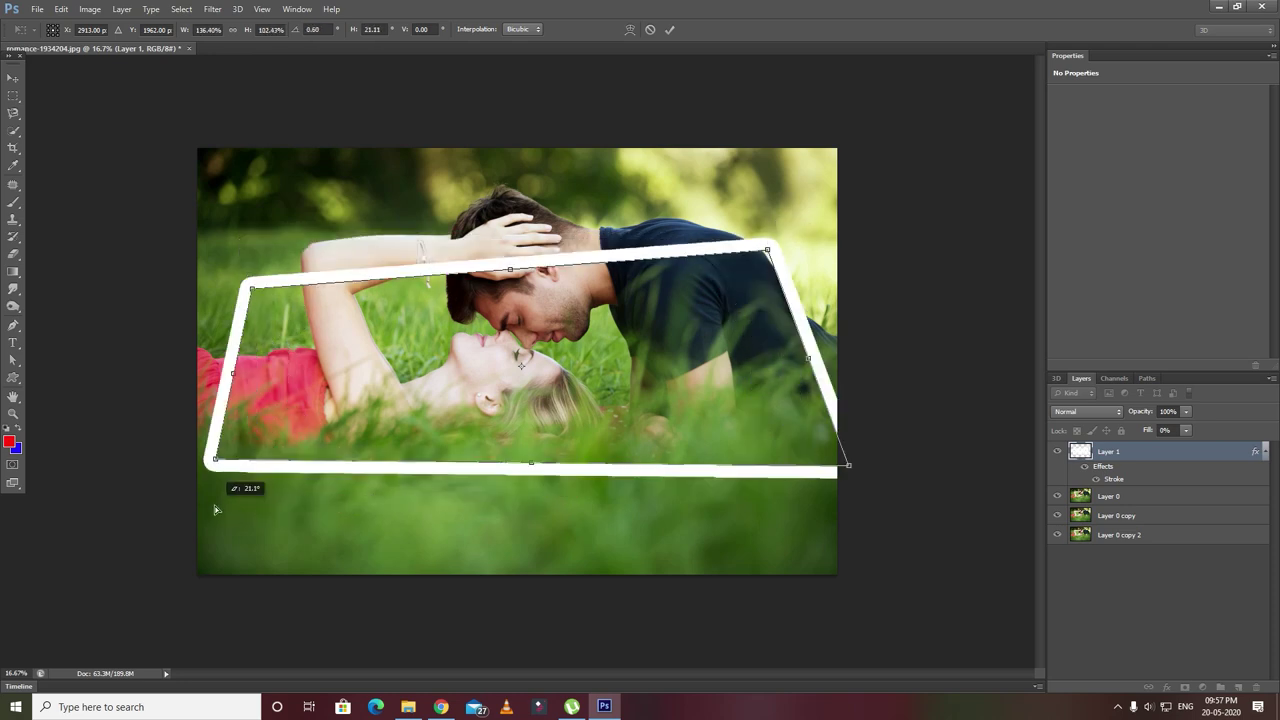
drag(252, 287, 295, 287)
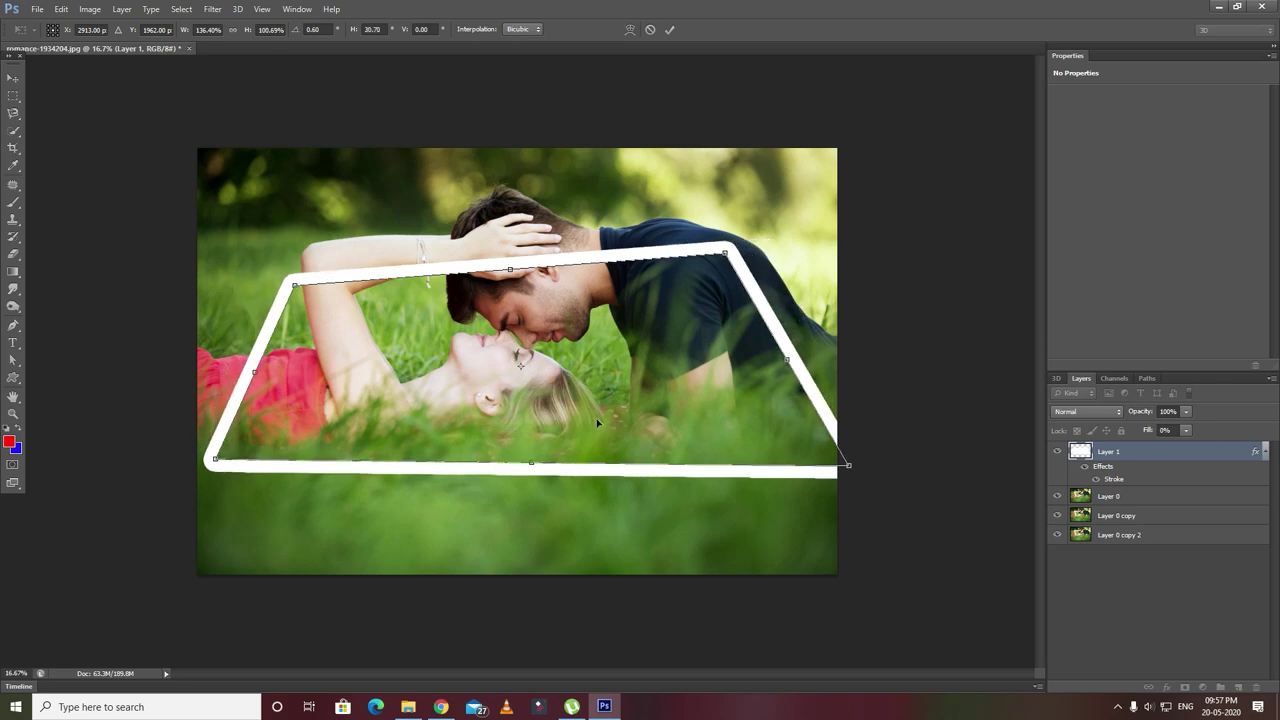
drag(850, 467, 790, 465)
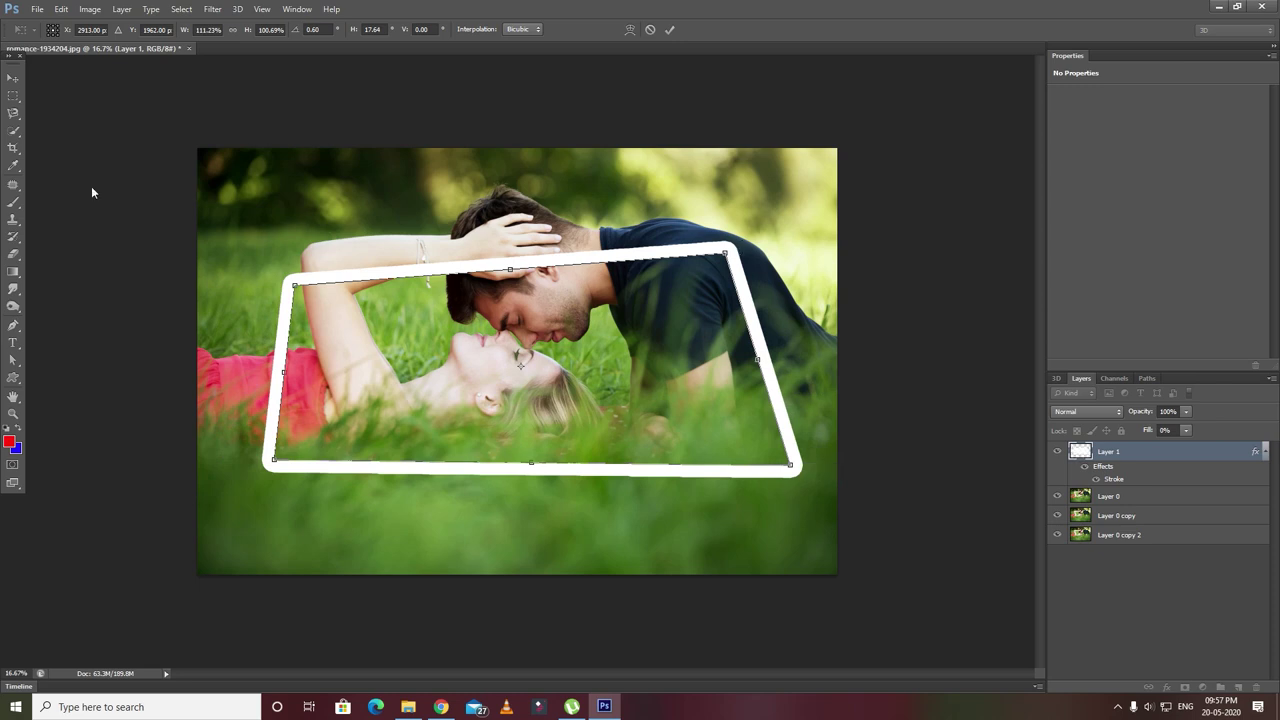
right_click(486, 342)
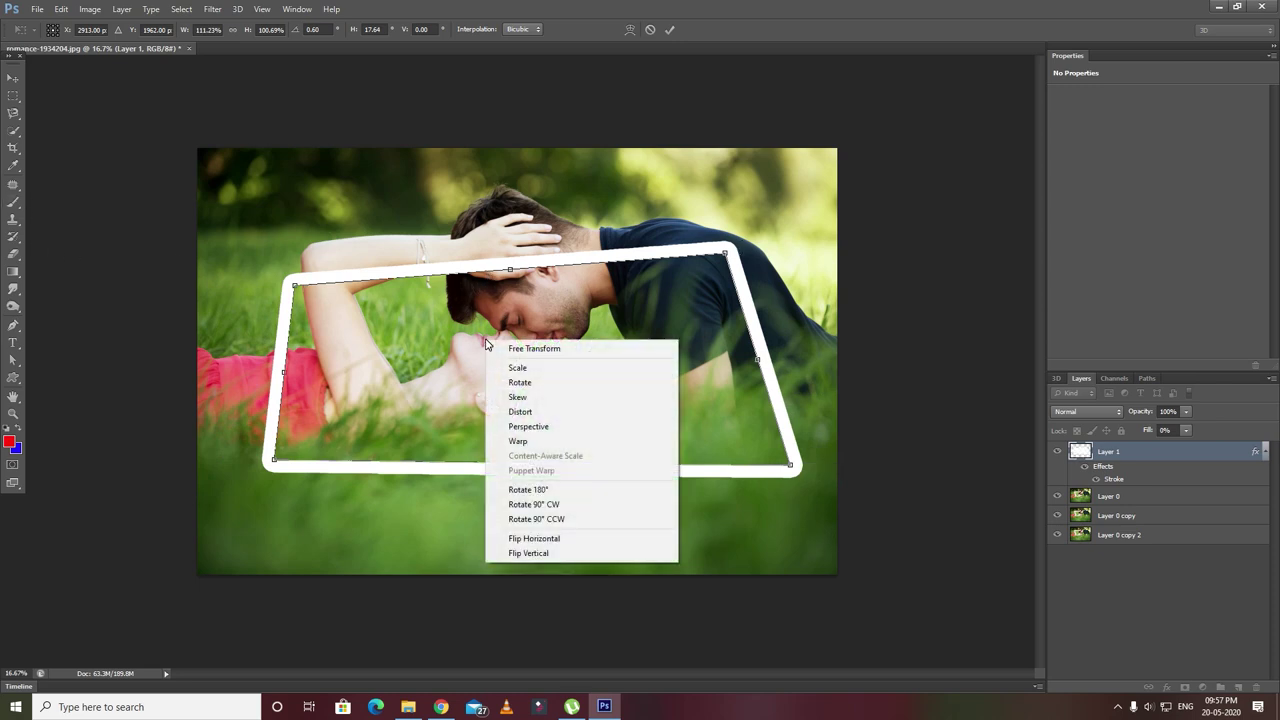
Step: Distort the frame's corners into a slanted quadrilateral and shift it slightly lower
click(547, 421)
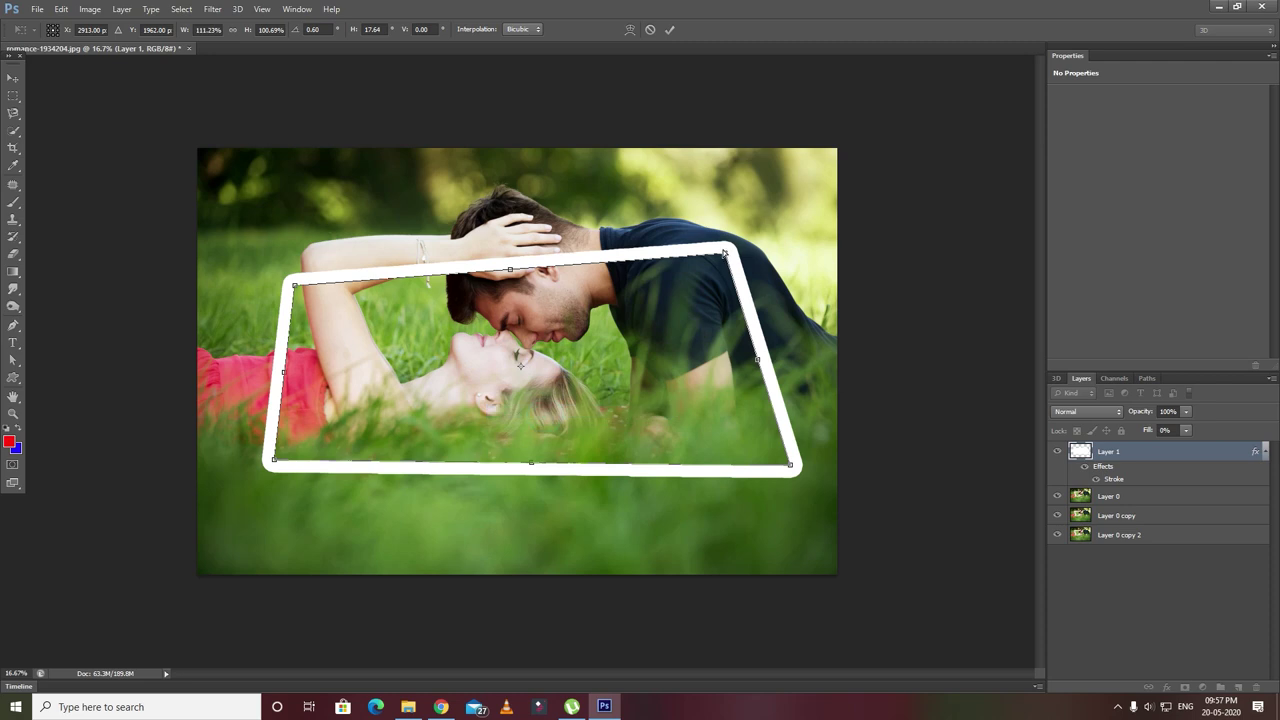
drag(724, 254, 787, 226)
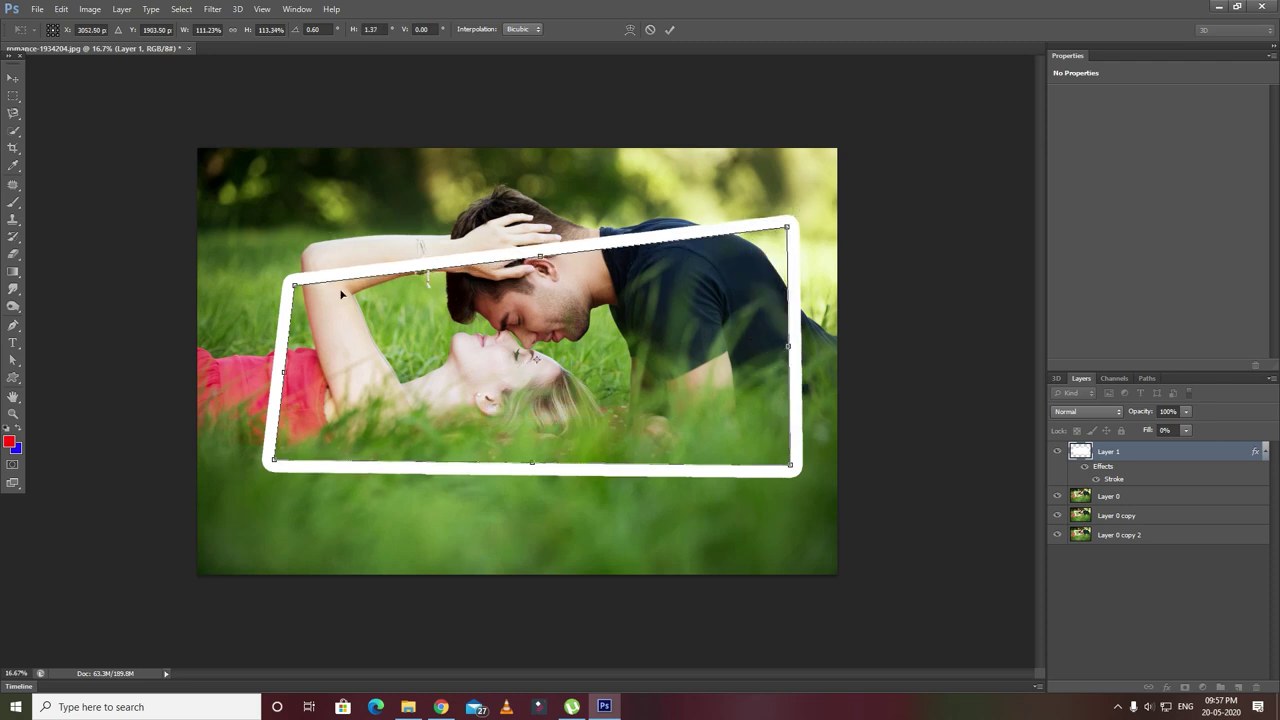
drag(294, 288, 228, 298)
drag(274, 461, 325, 491)
drag(788, 229, 812, 288)
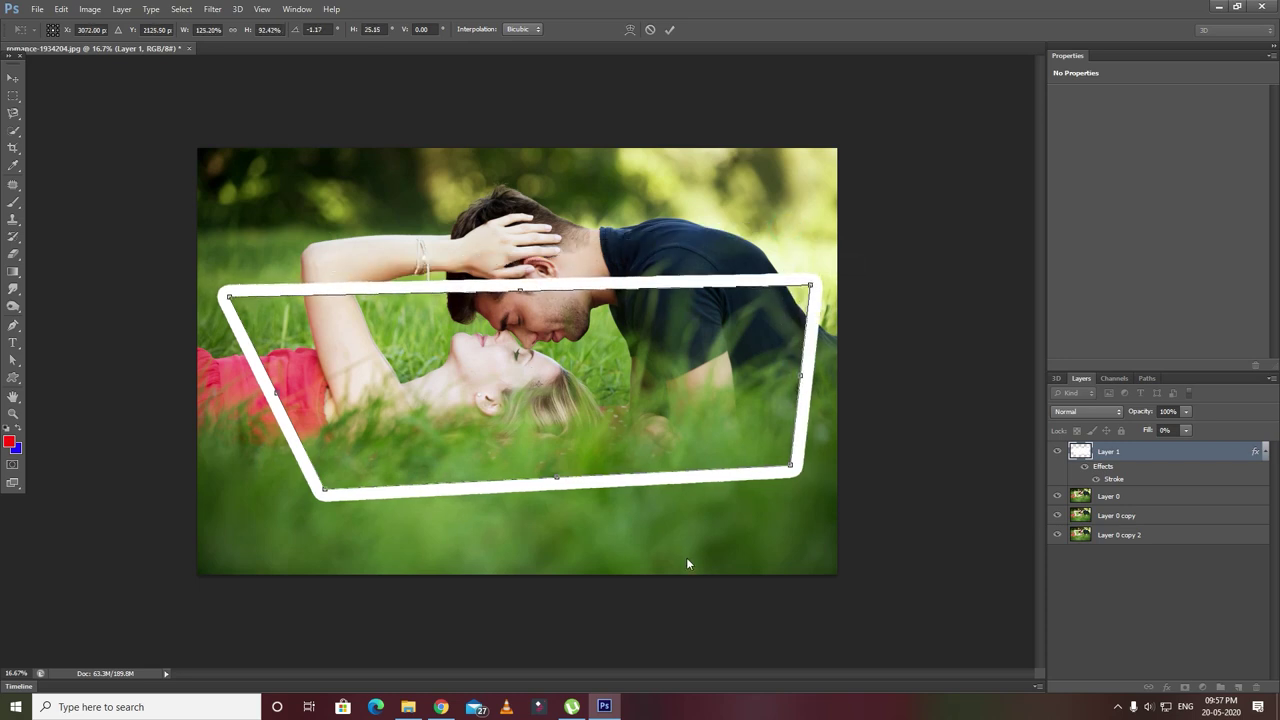
drag(620, 320, 617, 337)
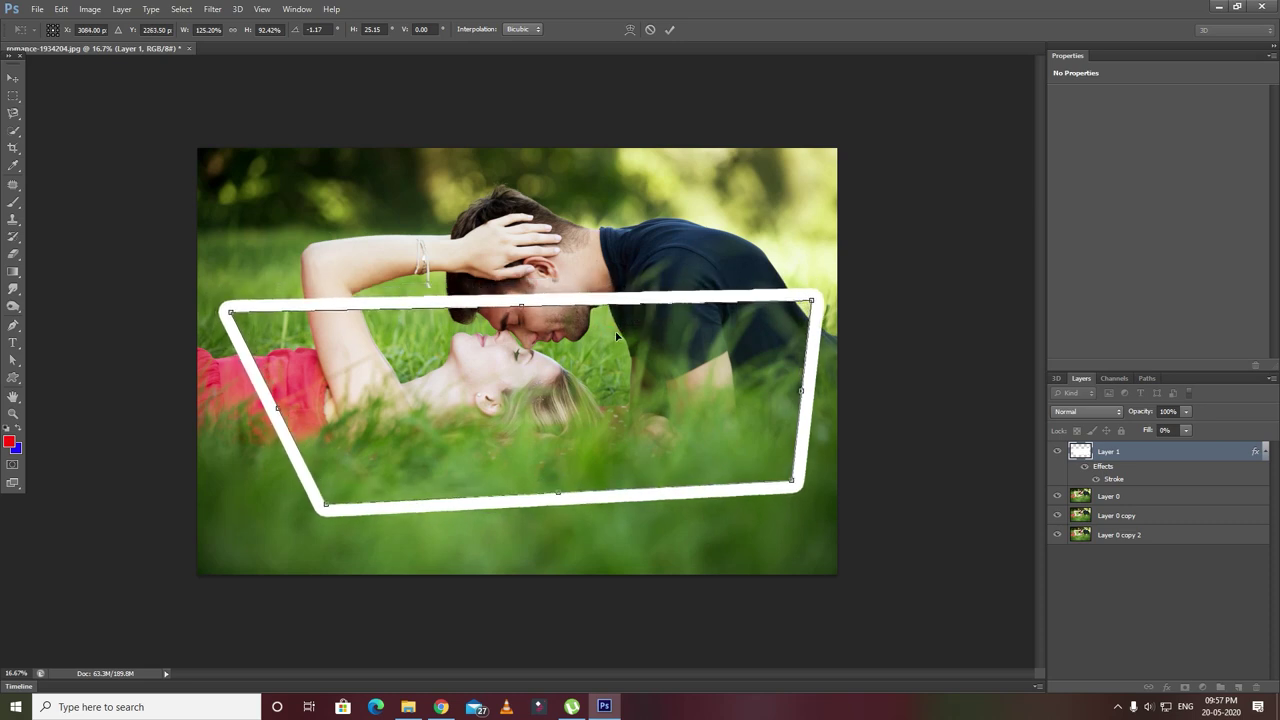
Step: Commit the transform, move Layer 1 below Layer 0, and select Layer 0
key(Return)
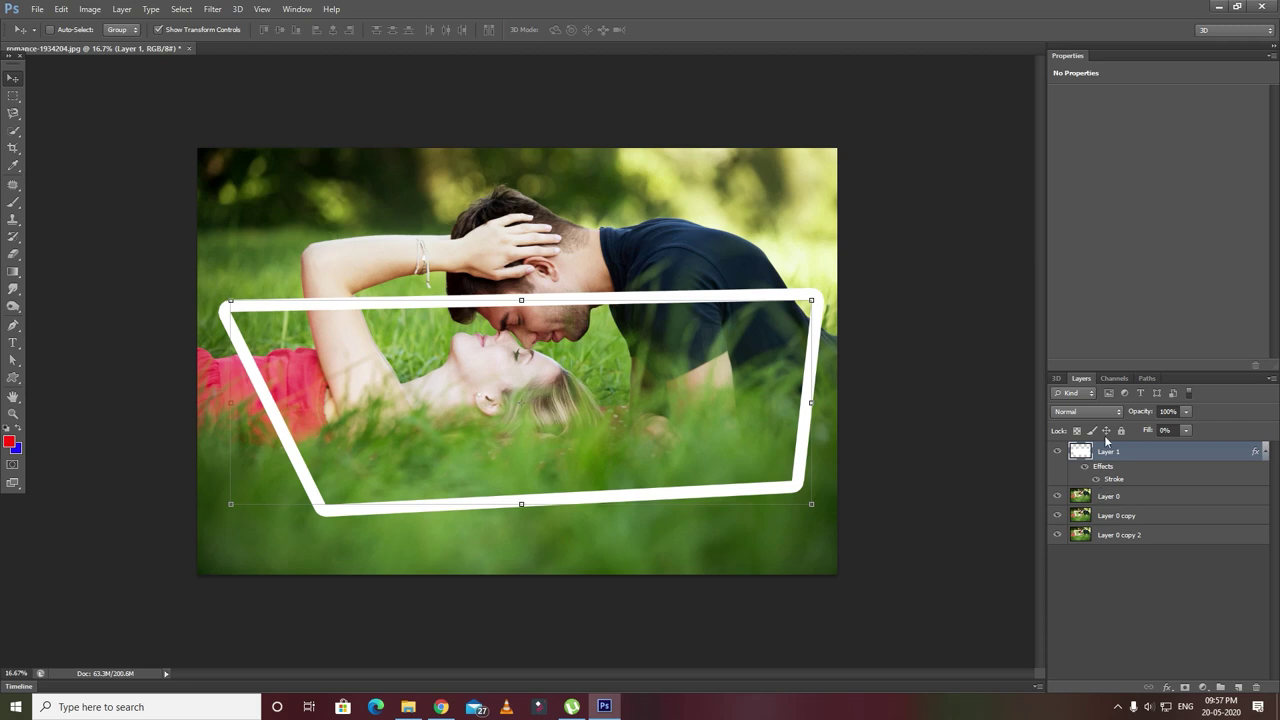
drag(1118, 456, 1108, 505)
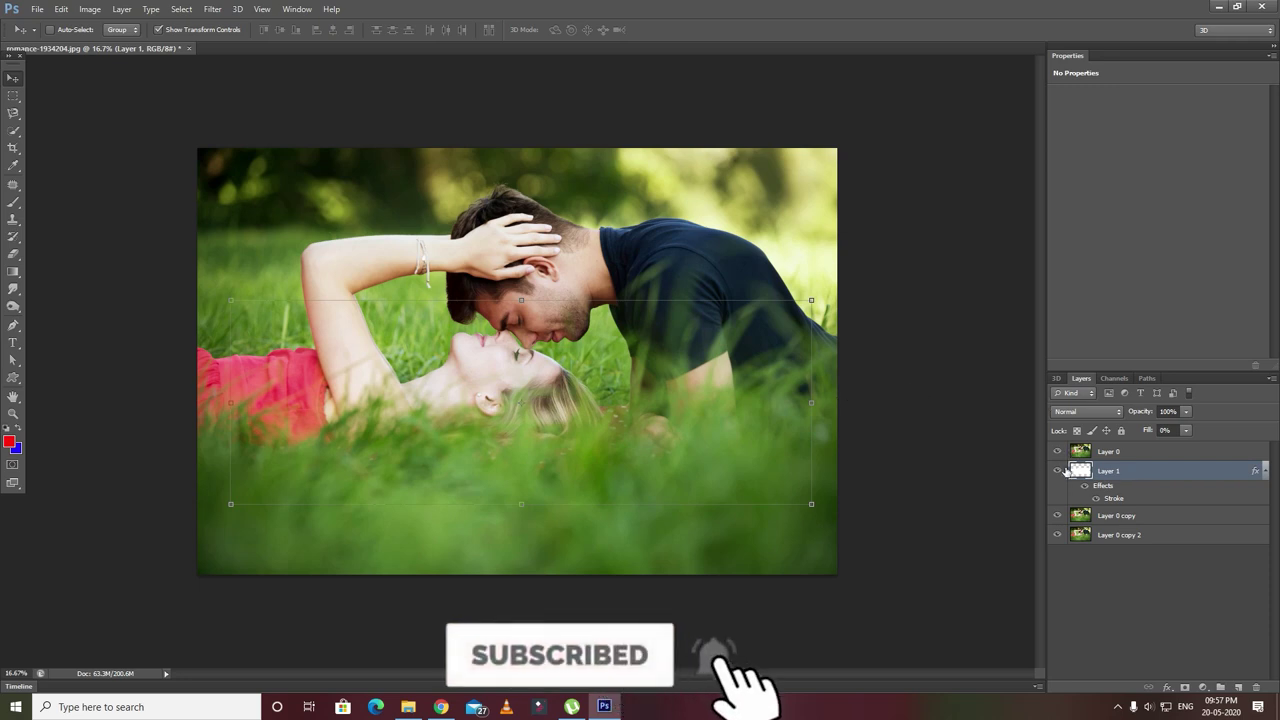
click(1116, 455)
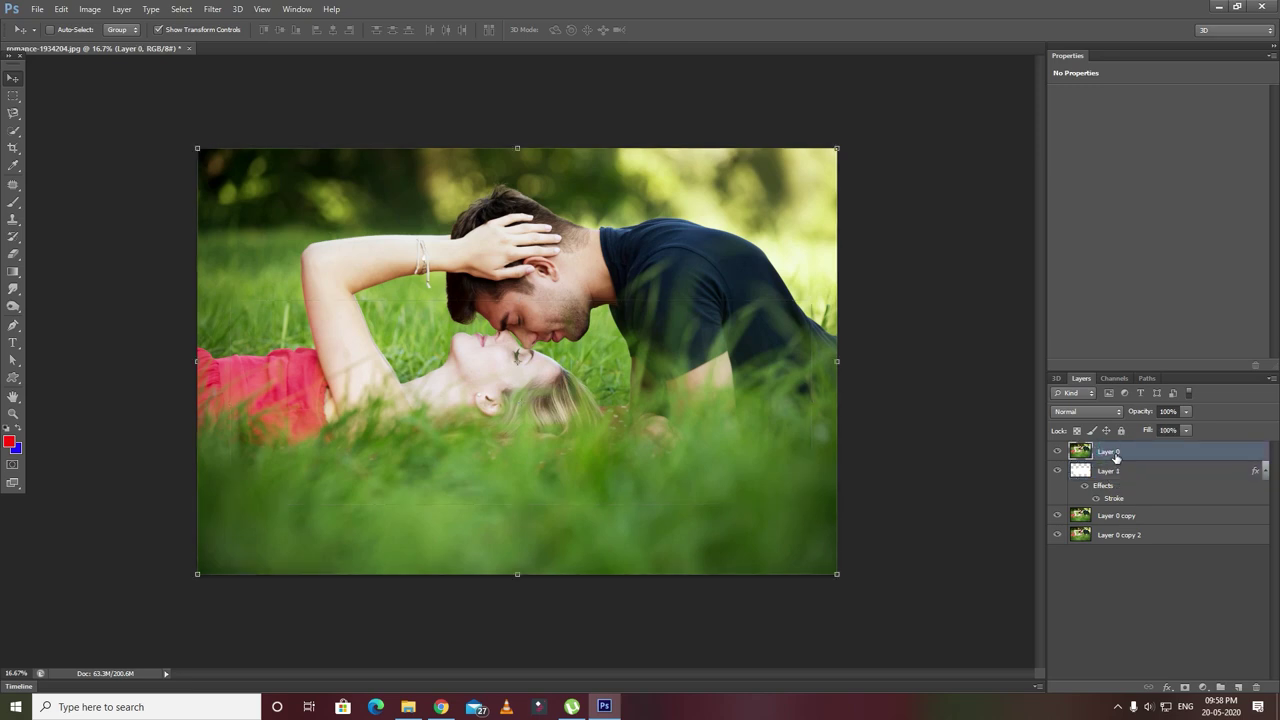
Step: Select the couple's heads, arms and upper bodies with the Quick Selection Tool
click(1118, 453)
drag(14, 131, 30, 133)
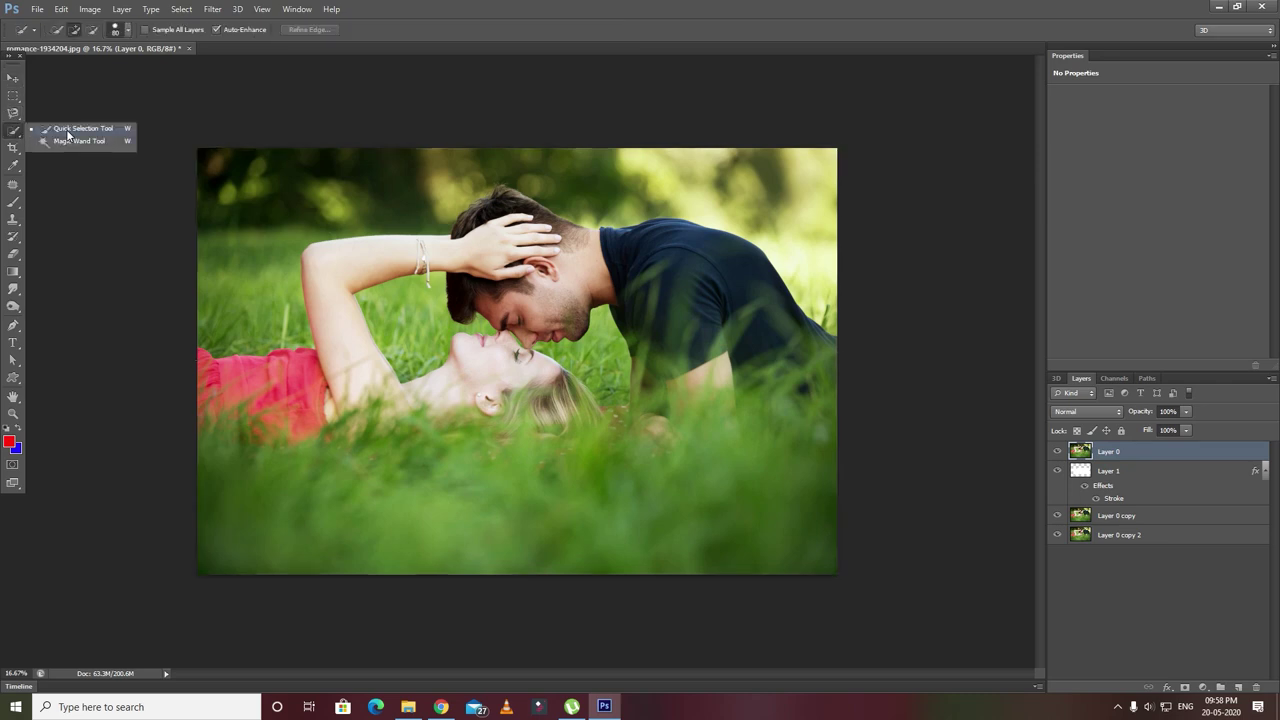
click(71, 128)
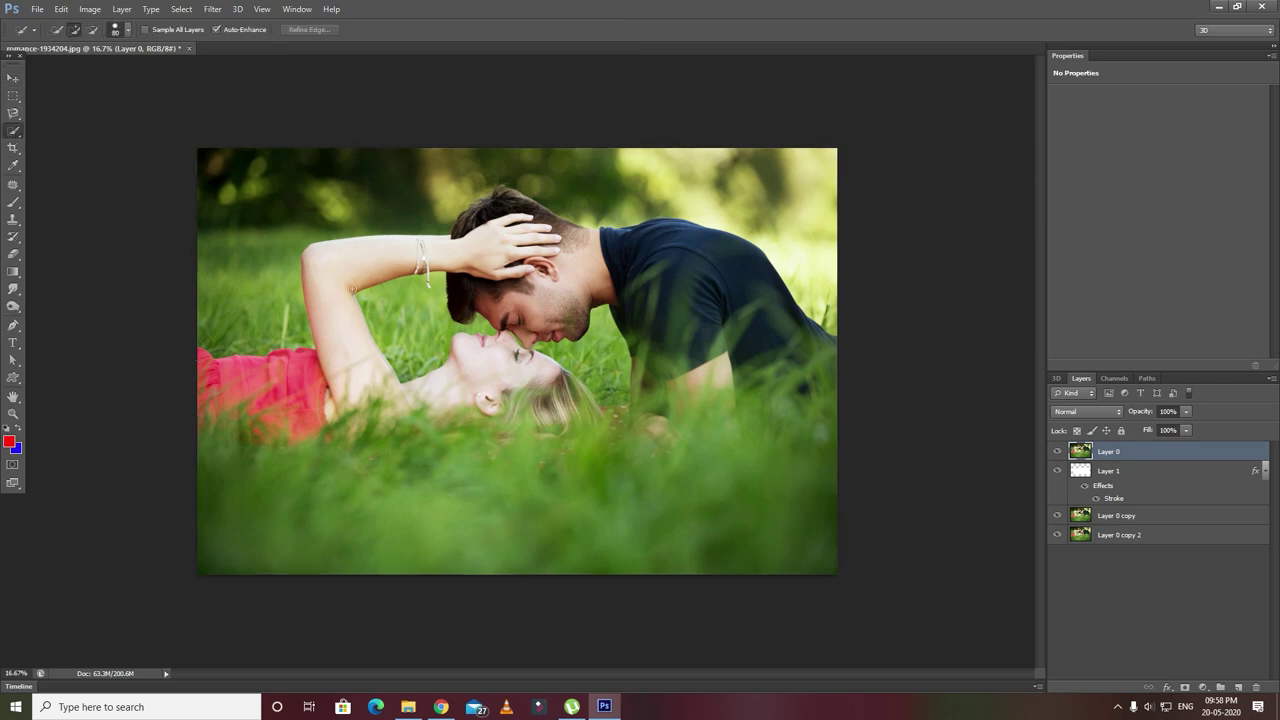
mouse_move(324, 262)
mouse_down()
mouse_move(409, 257)
mouse_move(528, 209)
mouse_move(581, 235)
mouse_move(728, 261)
mouse_move(830, 355)
mouse_up()
mouse_move(335, 325)
mouse_down()
mouse_move(336, 358)
mouse_move(366, 381)
mouse_move(361, 399)
mouse_up()
drag(339, 393, 339, 393)
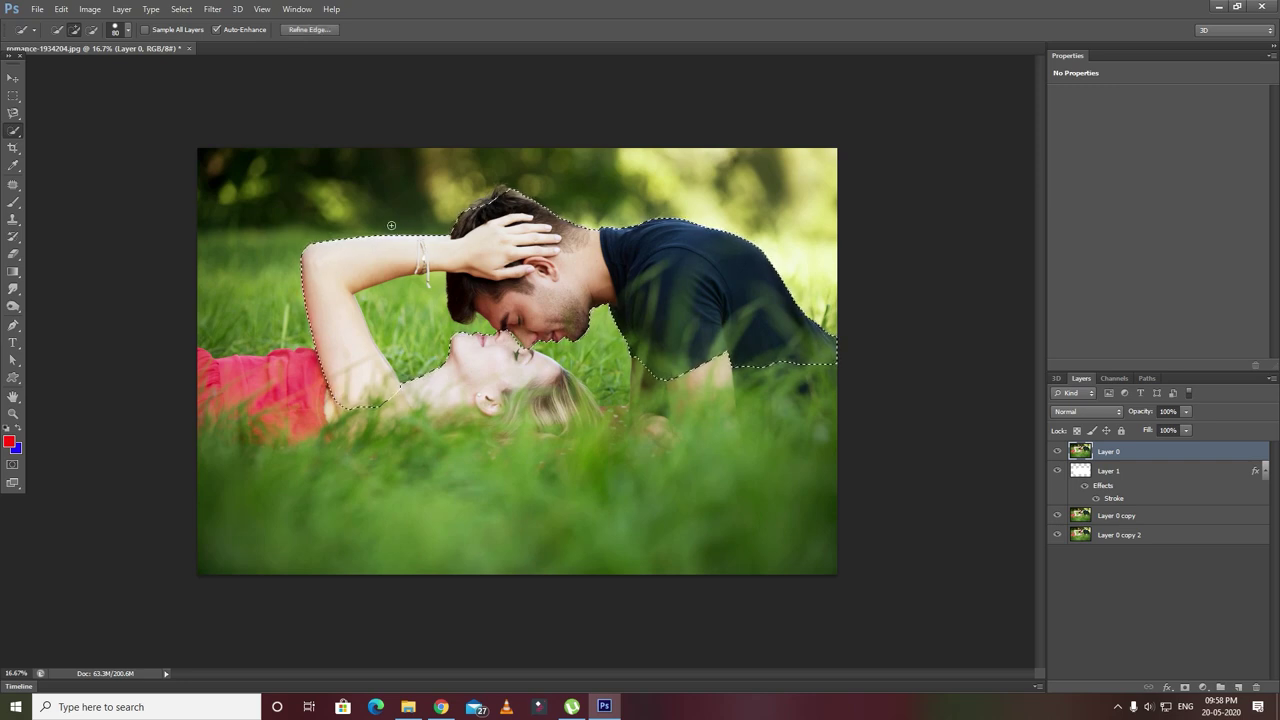
Step: Invert the selection, delete the background from Layer 0, and deselect
click(180, 9)
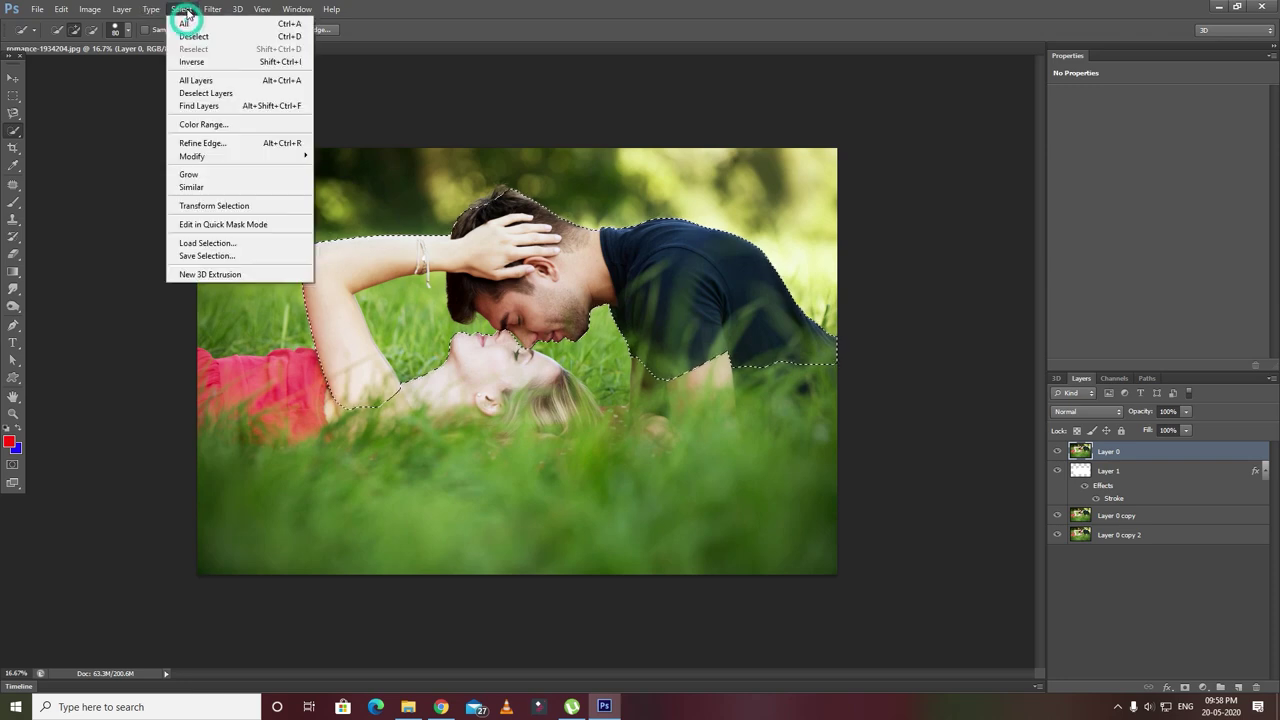
click(192, 62)
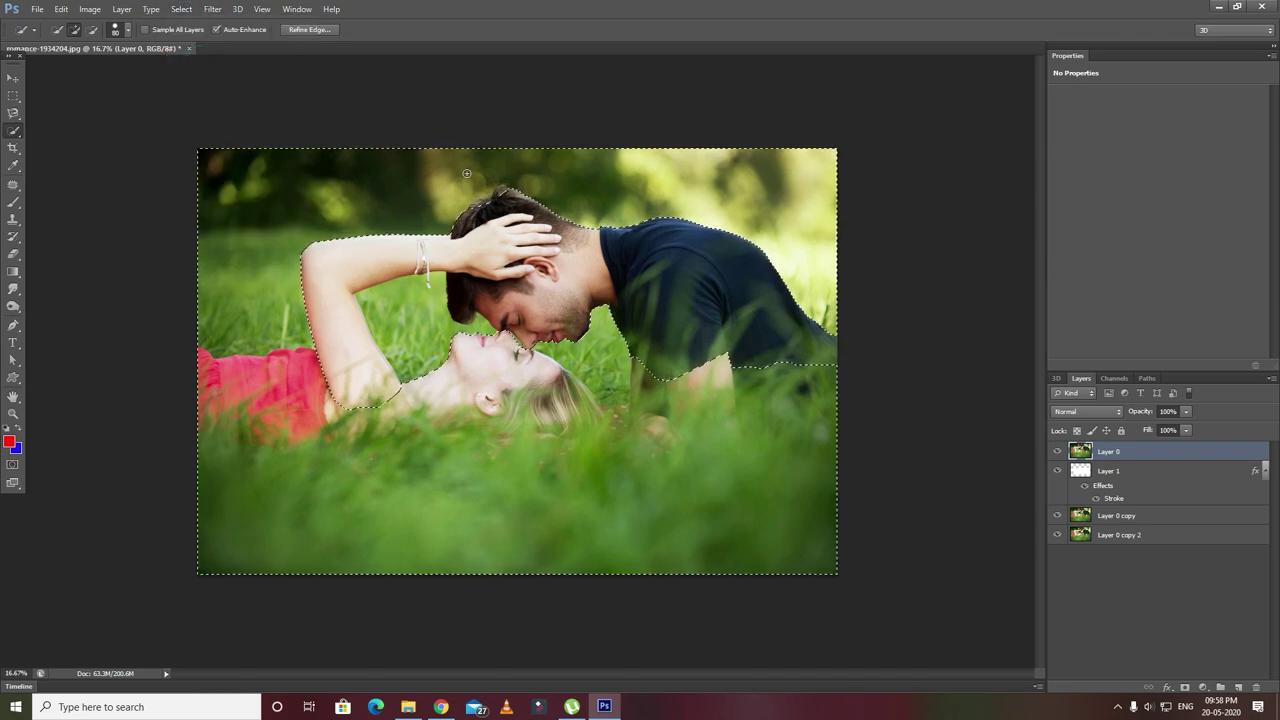
key(Delete)
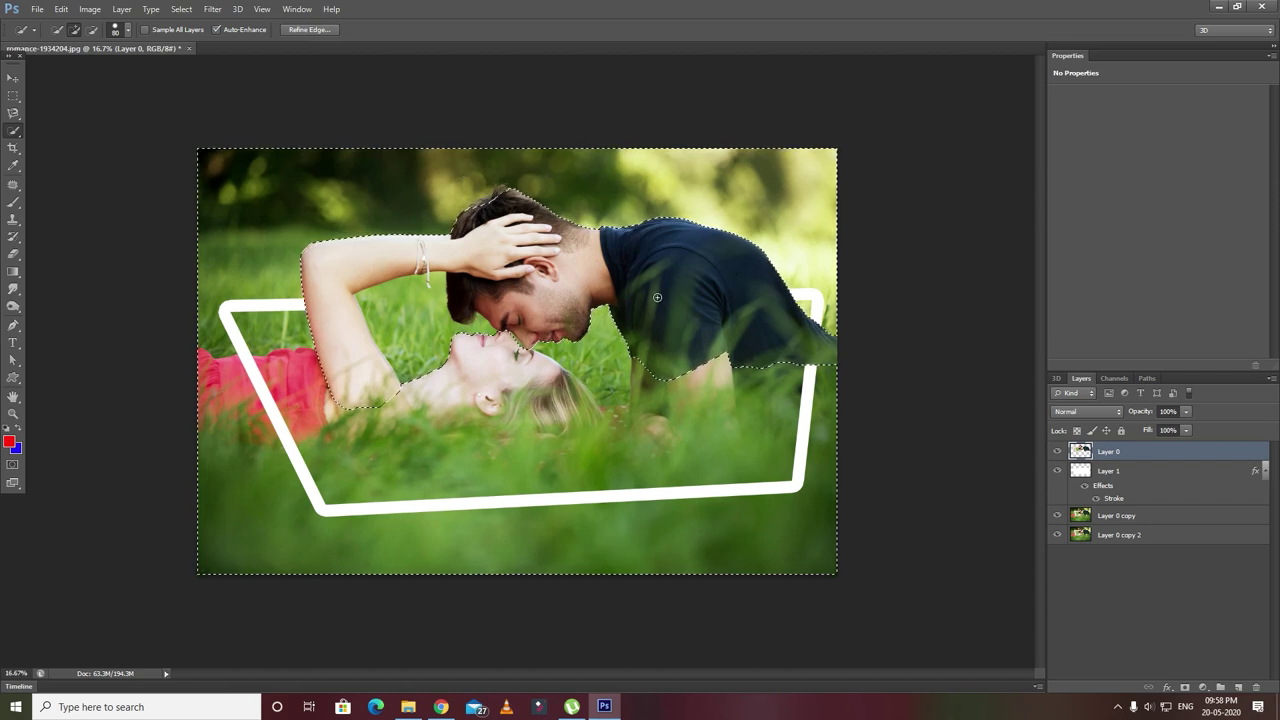
key(ctrl+d)
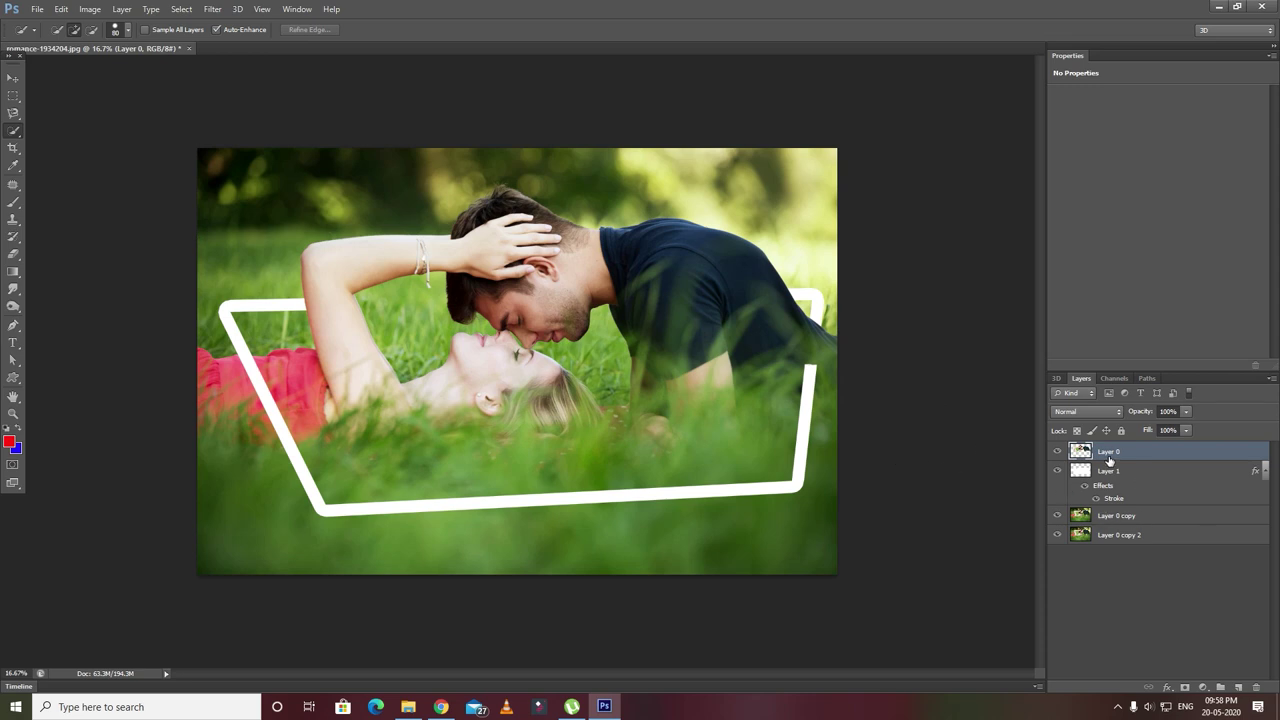
Step: Hide Layer 0 copy and erase Layer 0's cutout where it spills past the frame's right bar
click(12, 256)
click(88, 255)
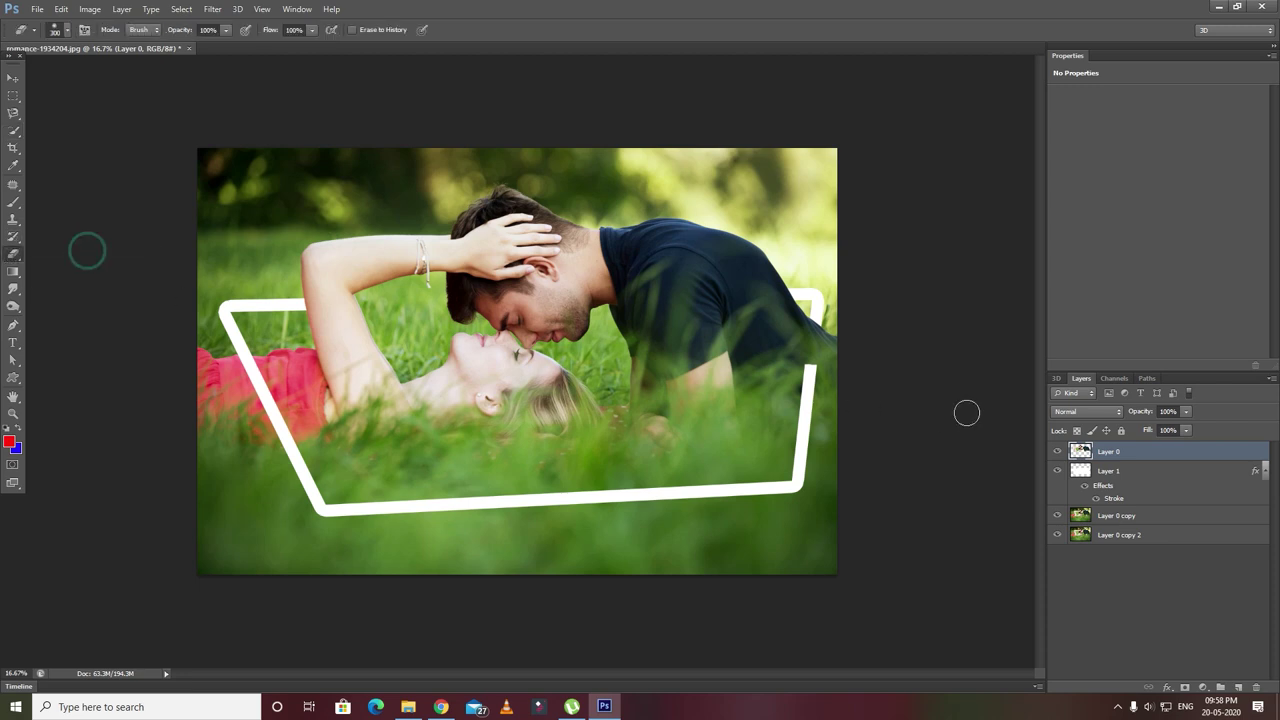
click(1057, 516)
click(1057, 535)
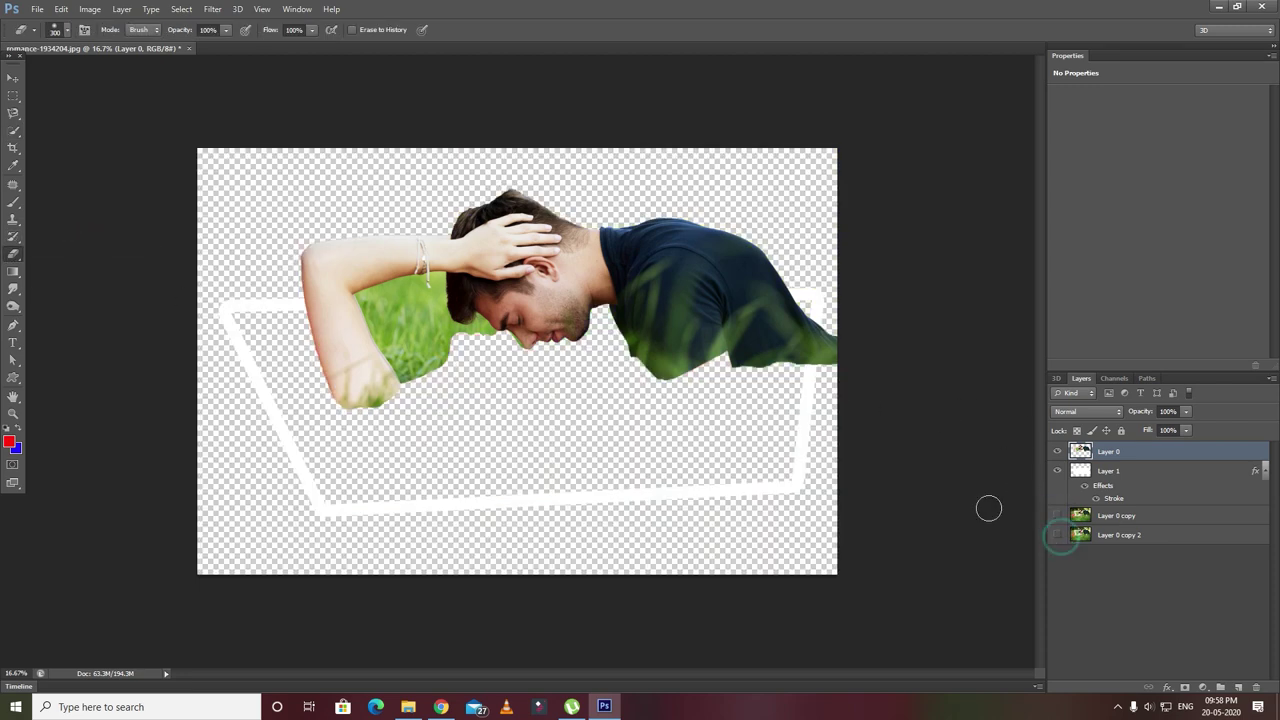
click(1057, 535)
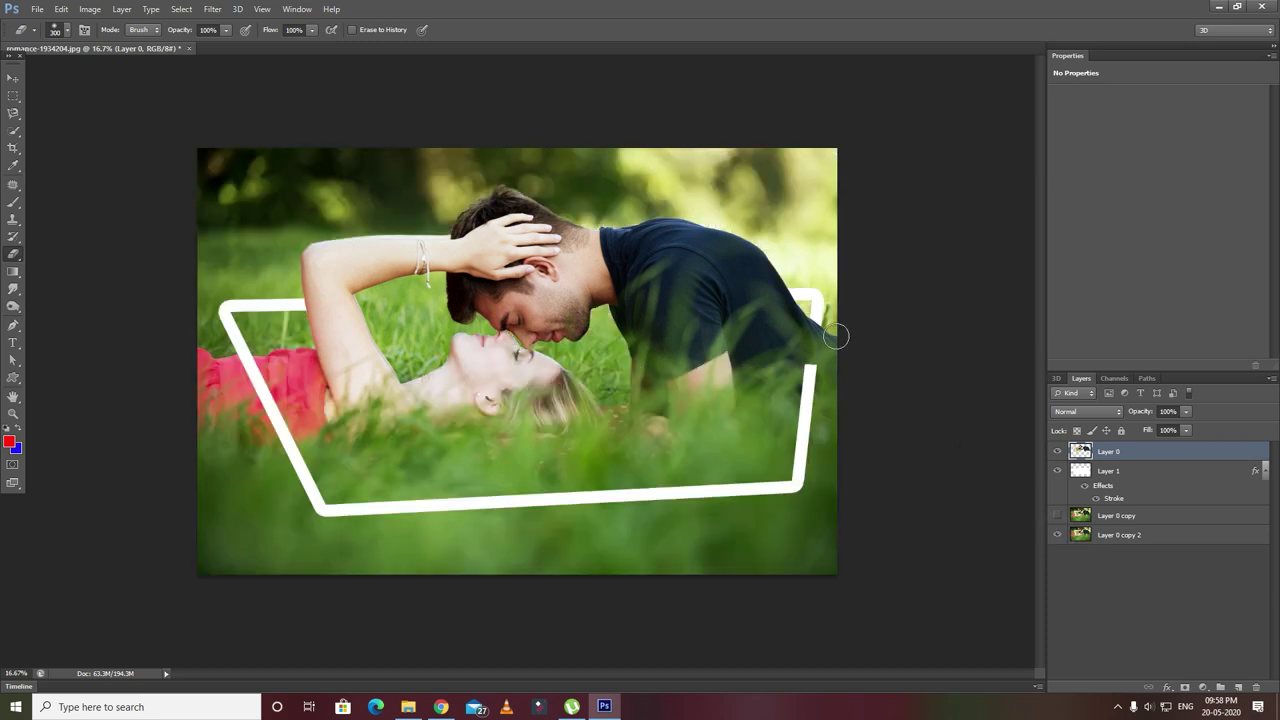
click(1110, 452)
mouse_move(835, 322)
mouse_down()
mouse_move(816, 350)
mouse_move(840, 372)
mouse_move(817, 352)
mouse_move(818, 318)
mouse_move(819, 342)
mouse_up()
Step: Select frame Layer 1, toggle the background photo to check it, and return to the Eraser
click(13, 78)
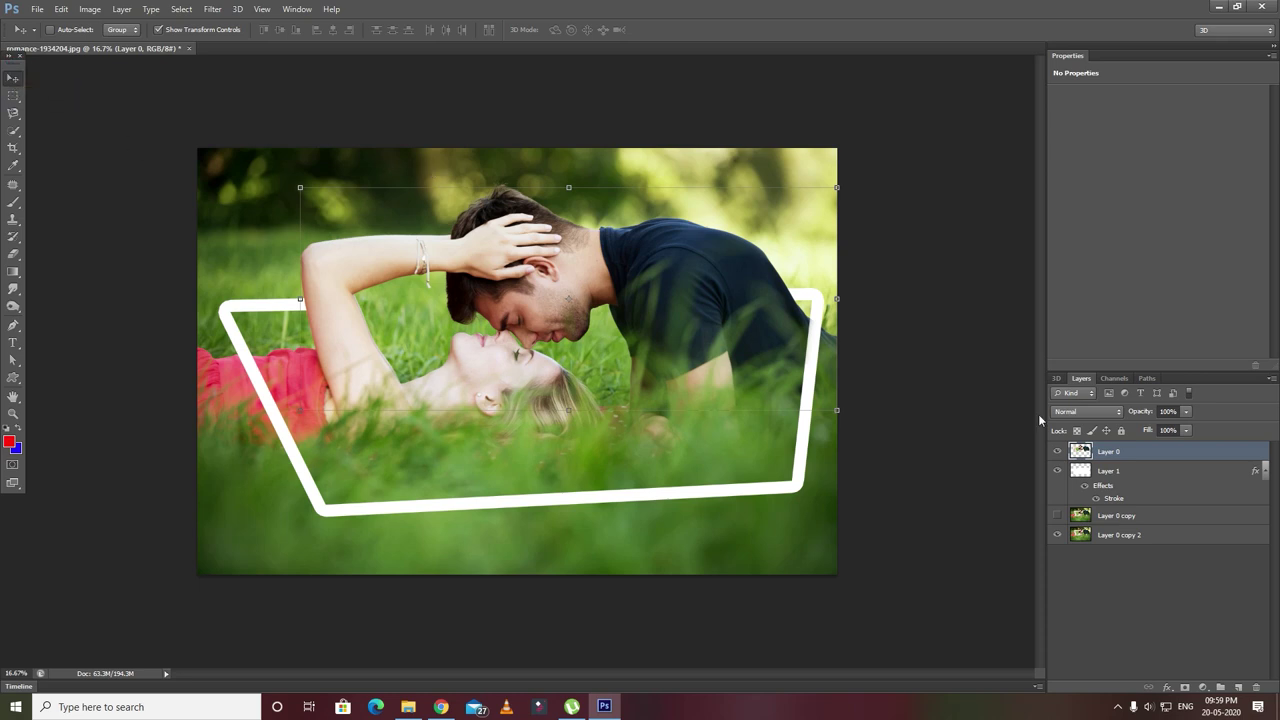
click(1121, 472)
click(1115, 457)
click(1114, 472)
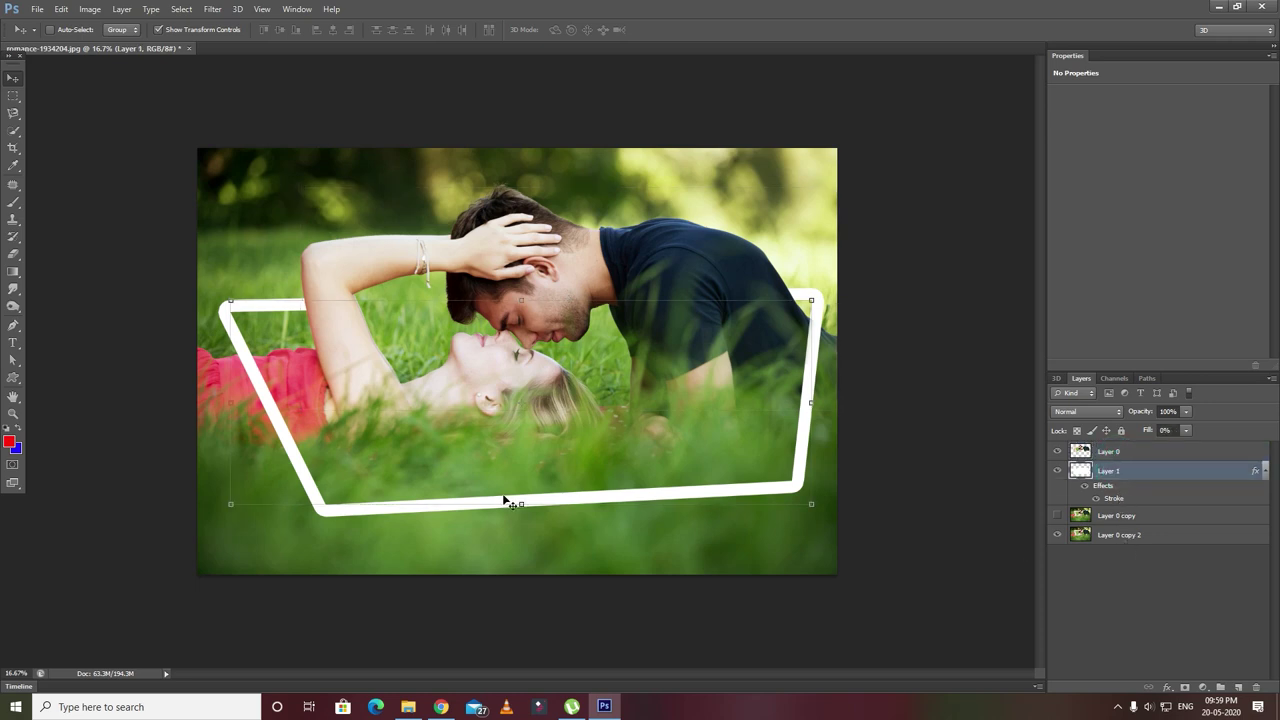
click(1058, 538)
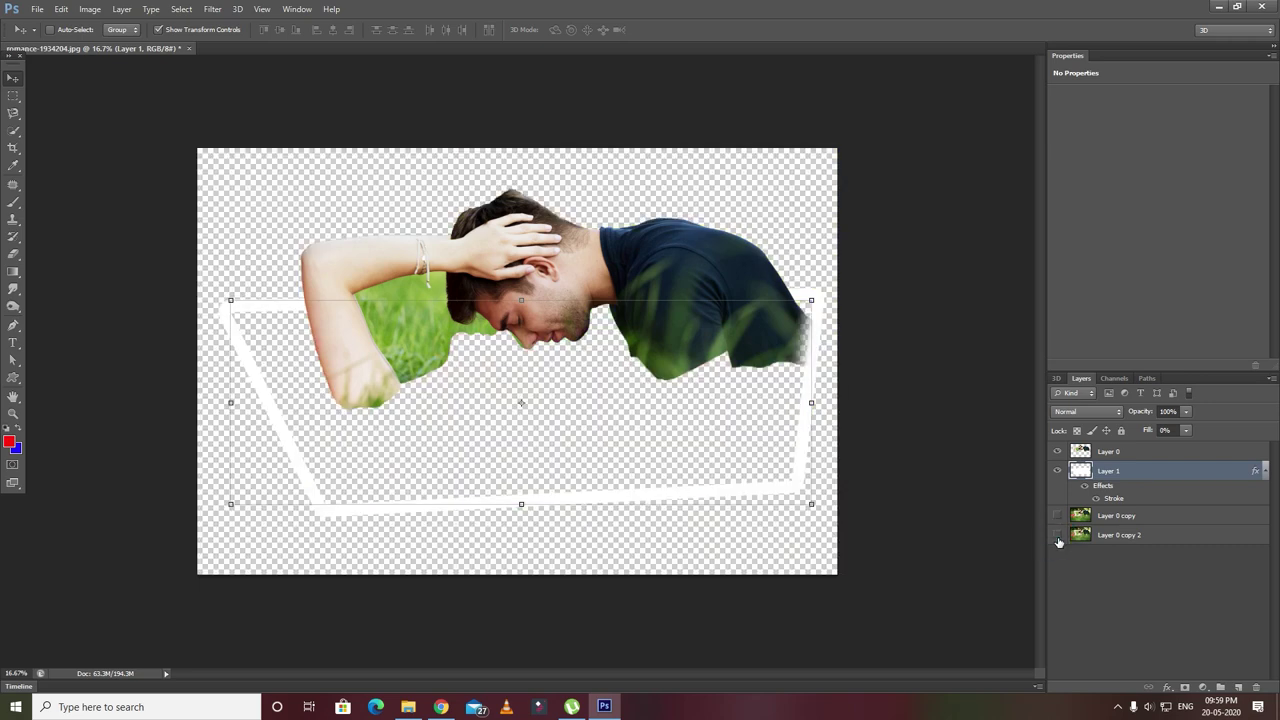
click(1058, 536)
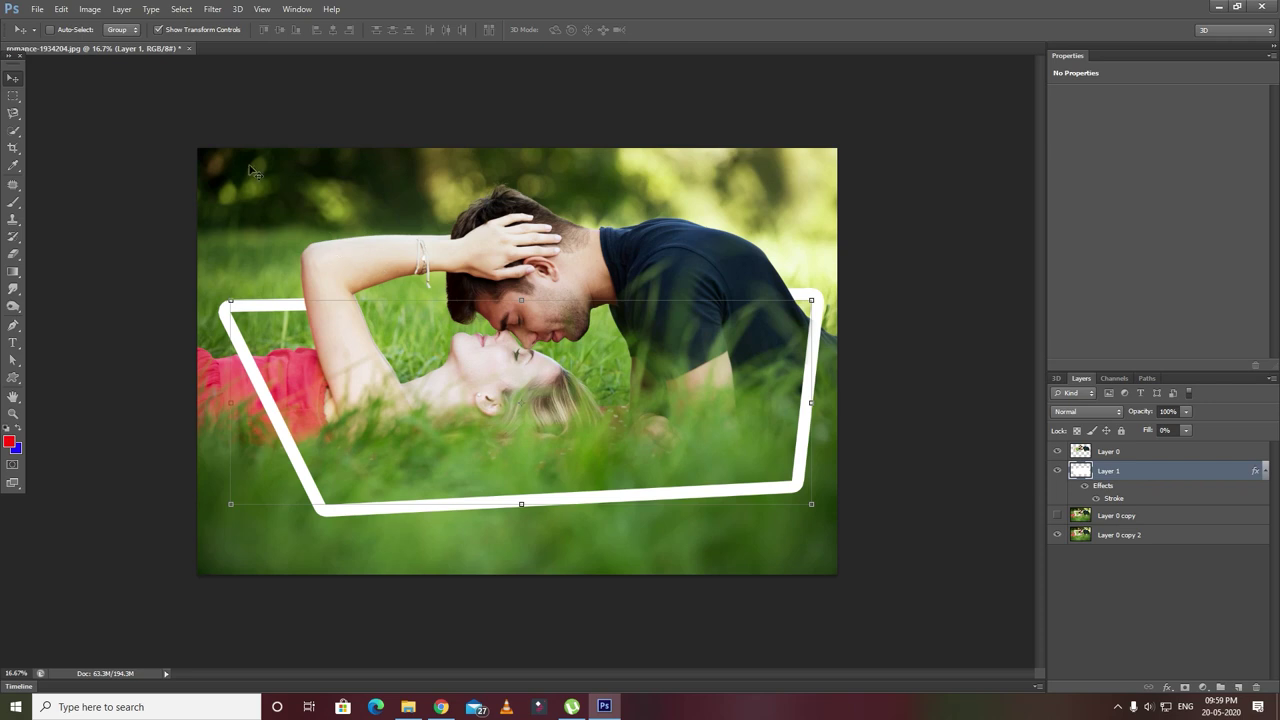
drag(13, 253, 65, 255)
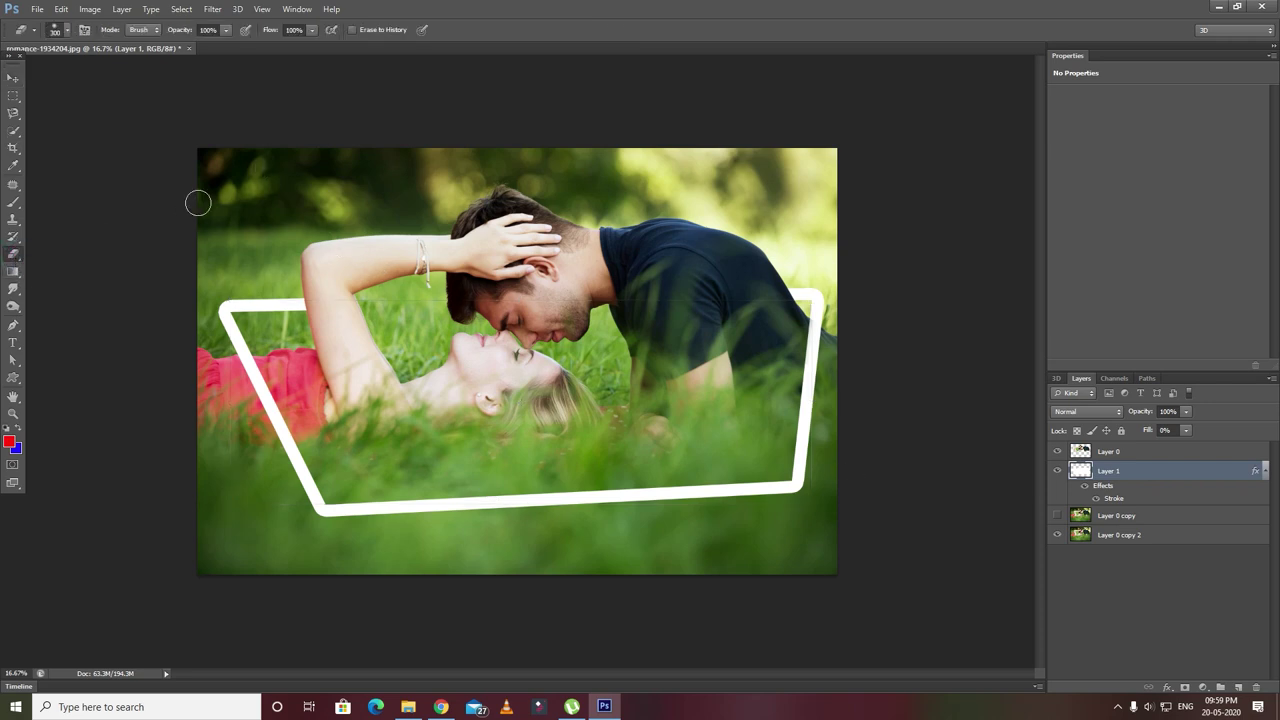
Step: Erase Layer 0 copy 2's grass outside the frame's left and top-left sides
click(1108, 537)
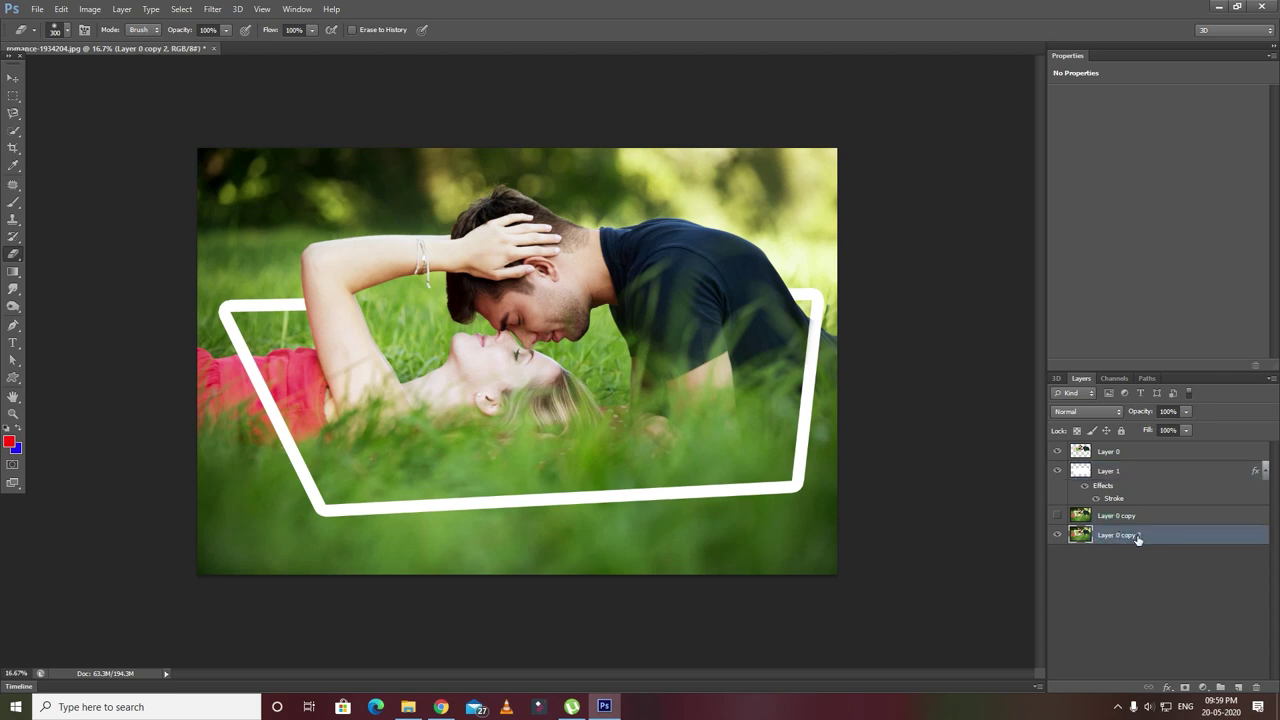
mouse_move(188, 410)
mouse_down()
mouse_move(228, 586)
mouse_move(175, 493)
mouse_move(196, 604)
mouse_move(202, 363)
mouse_move(278, 592)
mouse_move(252, 586)
mouse_move(188, 534)
mouse_move(375, 563)
mouse_move(861, 564)
mouse_move(281, 576)
mouse_move(303, 539)
mouse_move(603, 541)
mouse_move(858, 524)
mouse_move(853, 565)
mouse_move(280, 526)
mouse_move(186, 314)
mouse_move(208, 142)
mouse_move(361, 157)
mouse_move(872, 157)
mouse_move(158, 159)
mouse_move(510, 176)
mouse_move(844, 169)
mouse_move(291, 180)
mouse_move(847, 190)
mouse_move(213, 193)
mouse_move(311, 207)
mouse_move(846, 208)
mouse_move(265, 226)
mouse_move(115, 209)
mouse_move(219, 232)
mouse_move(843, 239)
mouse_move(230, 232)
mouse_move(215, 245)
mouse_move(445, 194)
mouse_up()
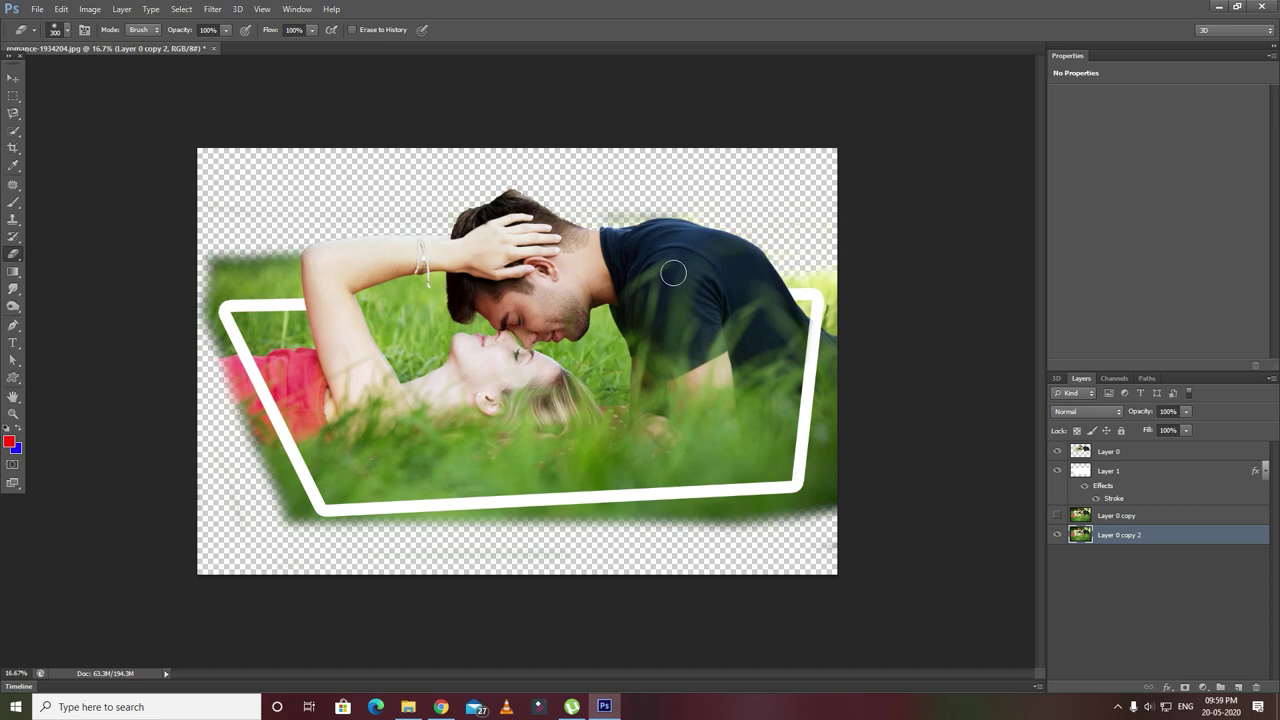
mouse_move(452, 248)
mouse_down()
mouse_move(309, 237)
mouse_move(215, 238)
mouse_move(204, 252)
mouse_move(303, 258)
mouse_move(226, 263)
mouse_move(256, 258)
mouse_up()
scroll(270, 418, up, 5)
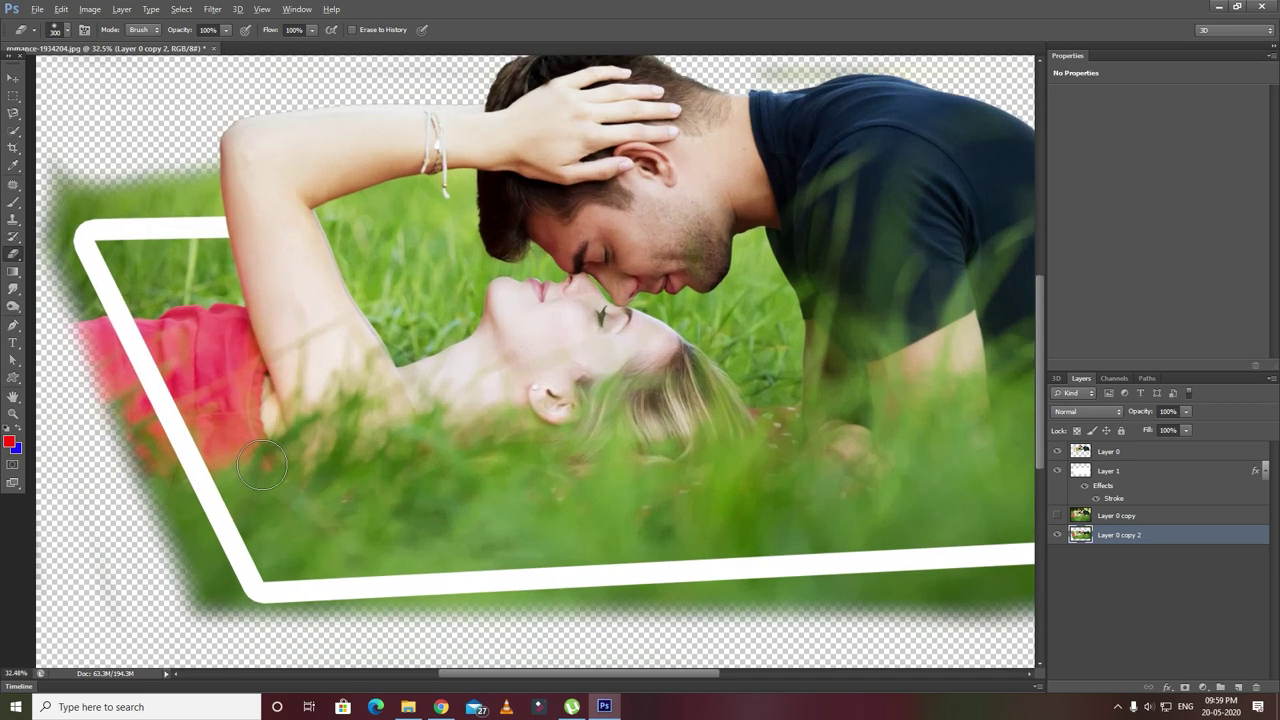
scroll(251, 483, down, 2)
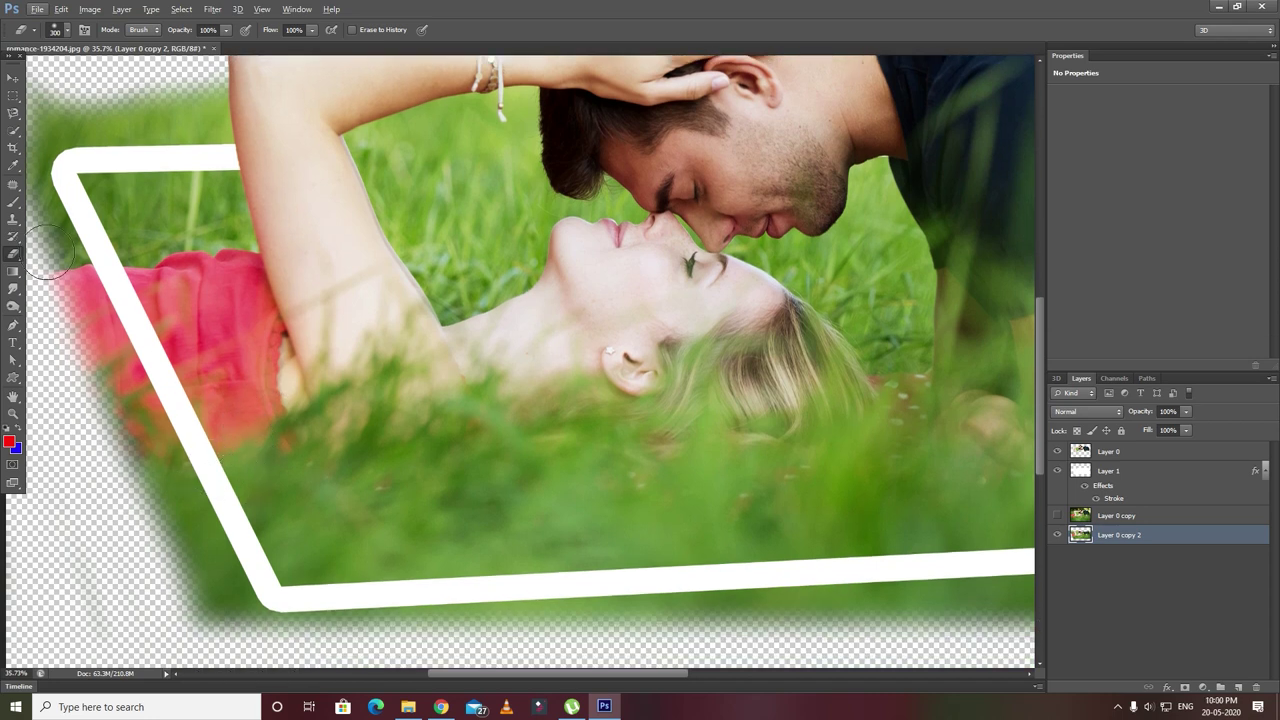
mouse_move(45, 218)
mouse_down()
mouse_move(80, 275)
mouse_move(130, 430)
mouse_move(210, 578)
mouse_move(258, 632)
mouse_move(100, 520)
mouse_move(140, 505)
mouse_move(135, 420)
mouse_move(50, 225)
mouse_move(60, 270)
mouse_move(110, 335)
mouse_move(263, 627)
mouse_move(722, 600)
mouse_up()
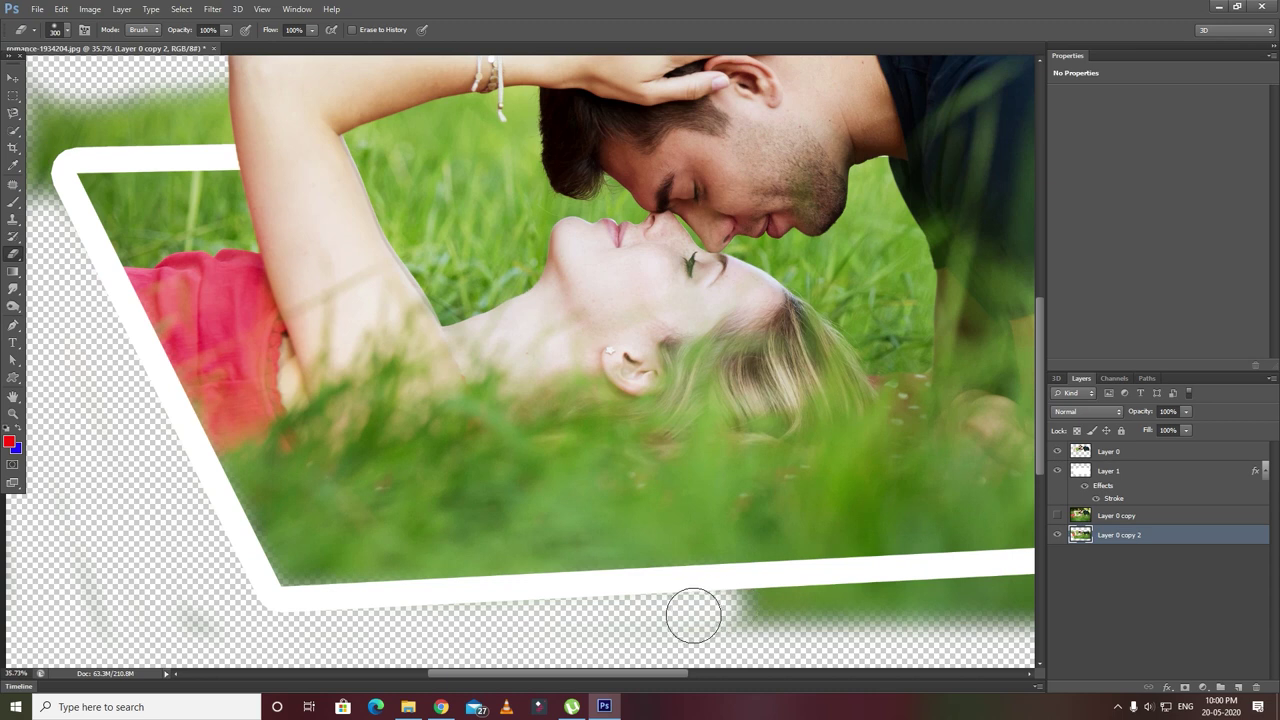
Step: Erase the remaining grass below and right of the frame, then select the frame and background layers
key(ctrl+0)
mouse_move(551, 568)
mouse_down()
mouse_move(897, 541)
mouse_move(889, 569)
mouse_move(542, 591)
mouse_up()
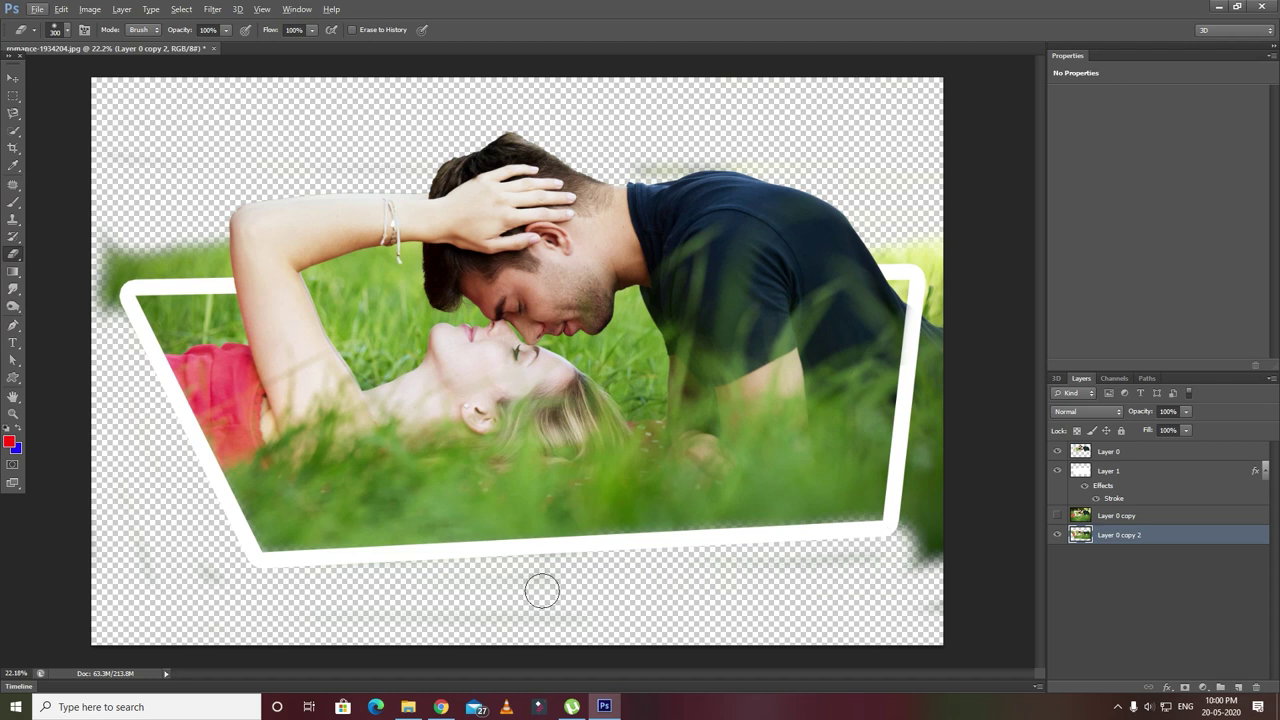
scroll(524, 518, down, 2)
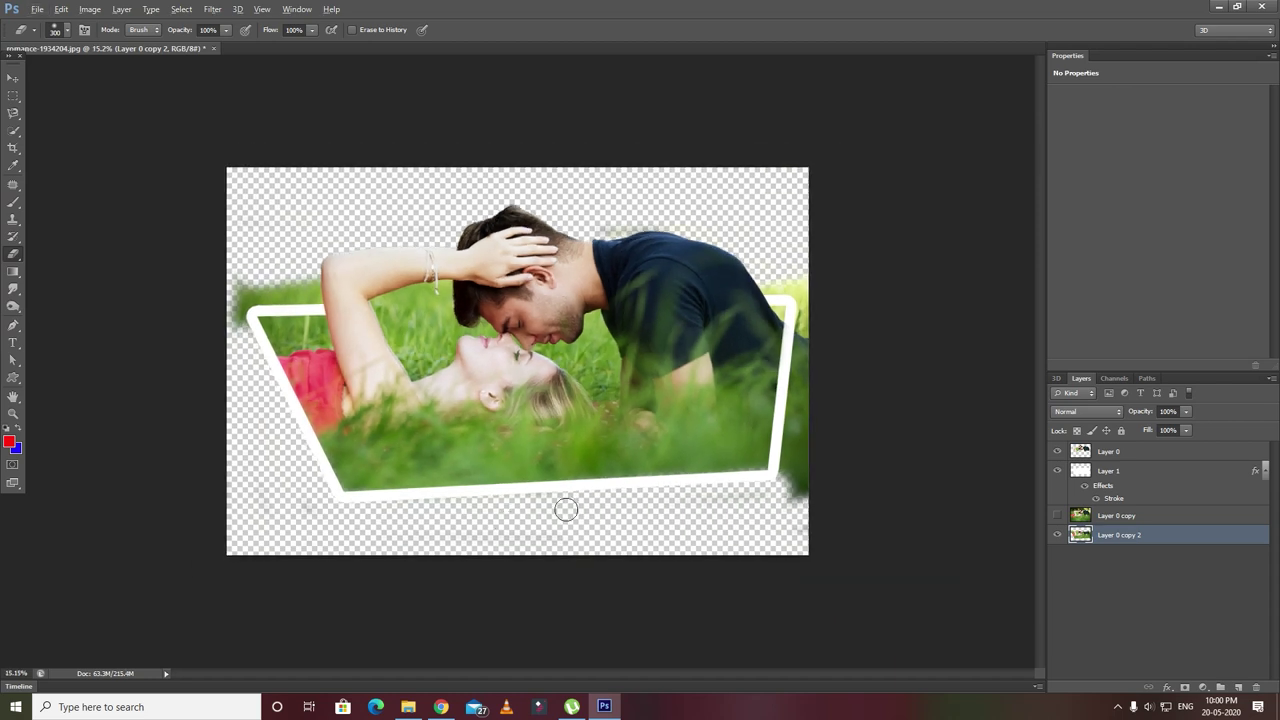
mouse_move(810, 278)
mouse_down()
mouse_move(790, 477)
mouse_move(784, 428)
mouse_move(806, 368)
mouse_move(768, 282)
mouse_up()
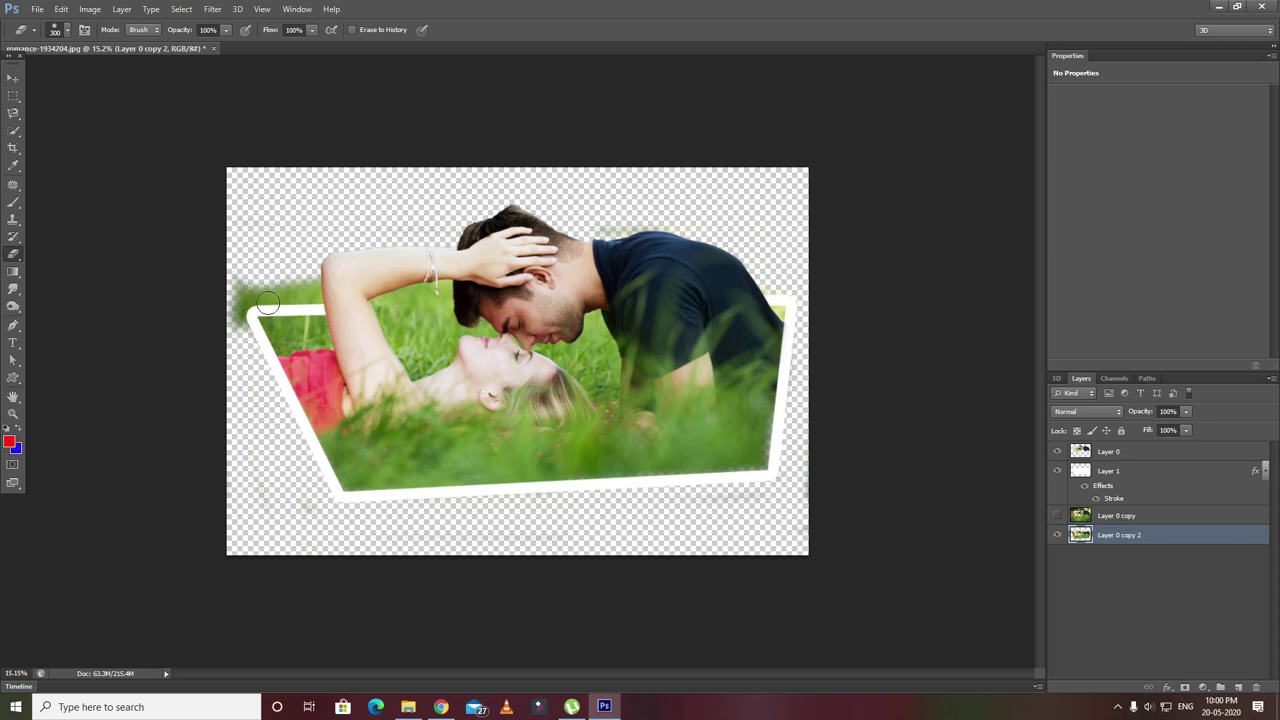
mouse_move(233, 340)
mouse_down()
mouse_move(239, 282)
mouse_move(267, 293)
mouse_move(315, 282)
mouse_move(315, 294)
mouse_move(233, 297)
mouse_up()
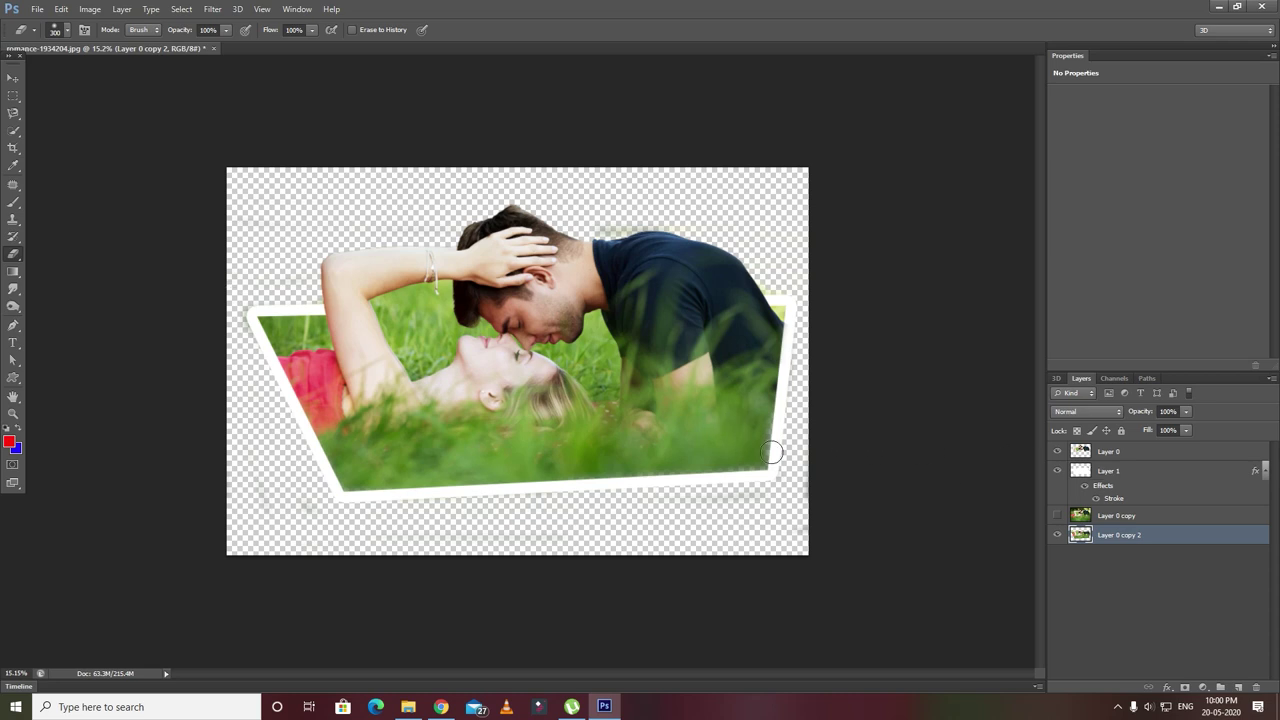
click(1123, 540)
shift+click(1125, 473)
Step: Link Layer 0, Layer 1 and Layer 0 copy 2, then nudge them slightly up and right
click(1122, 600)
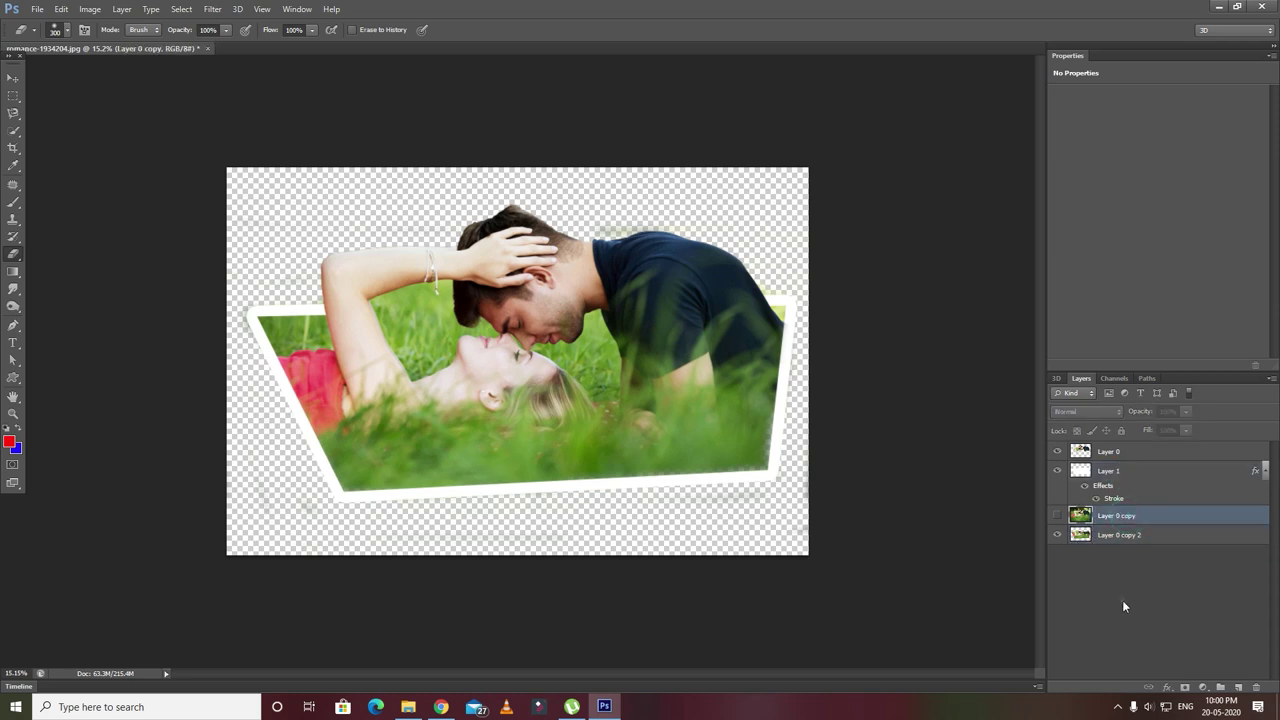
click(1129, 536)
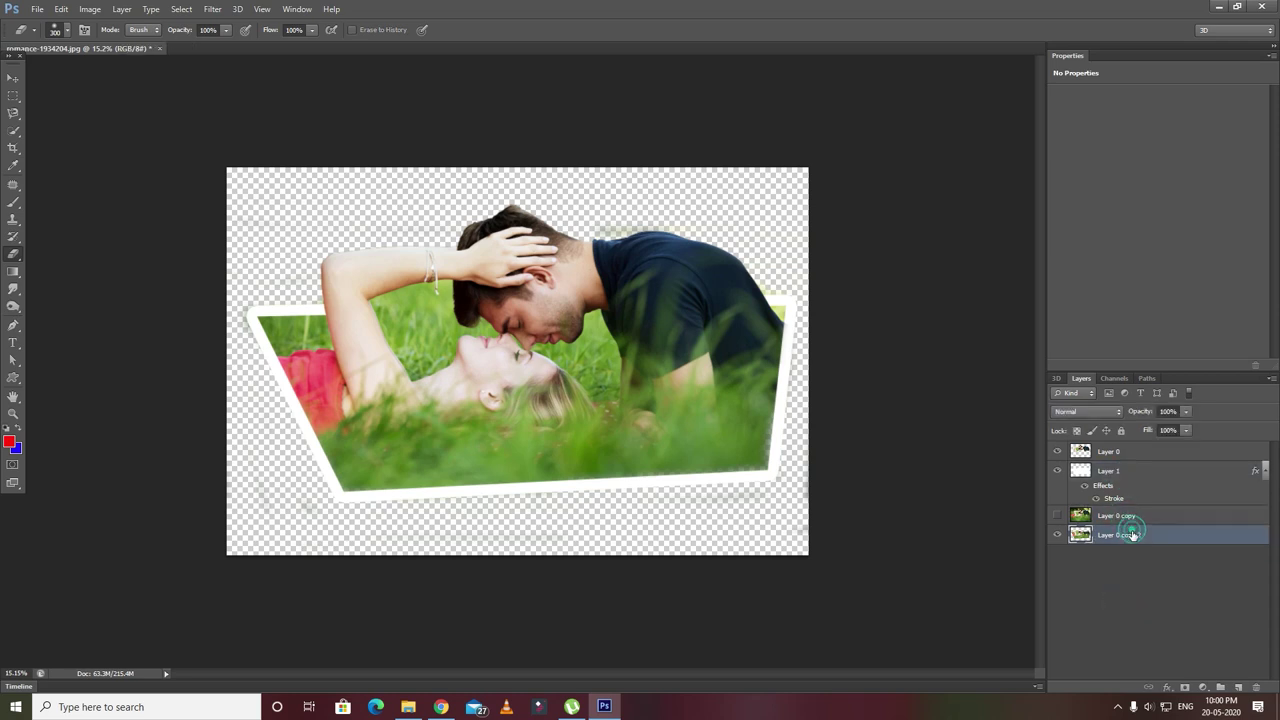
ctrl+click(1126, 472)
ctrl+click(1126, 458)
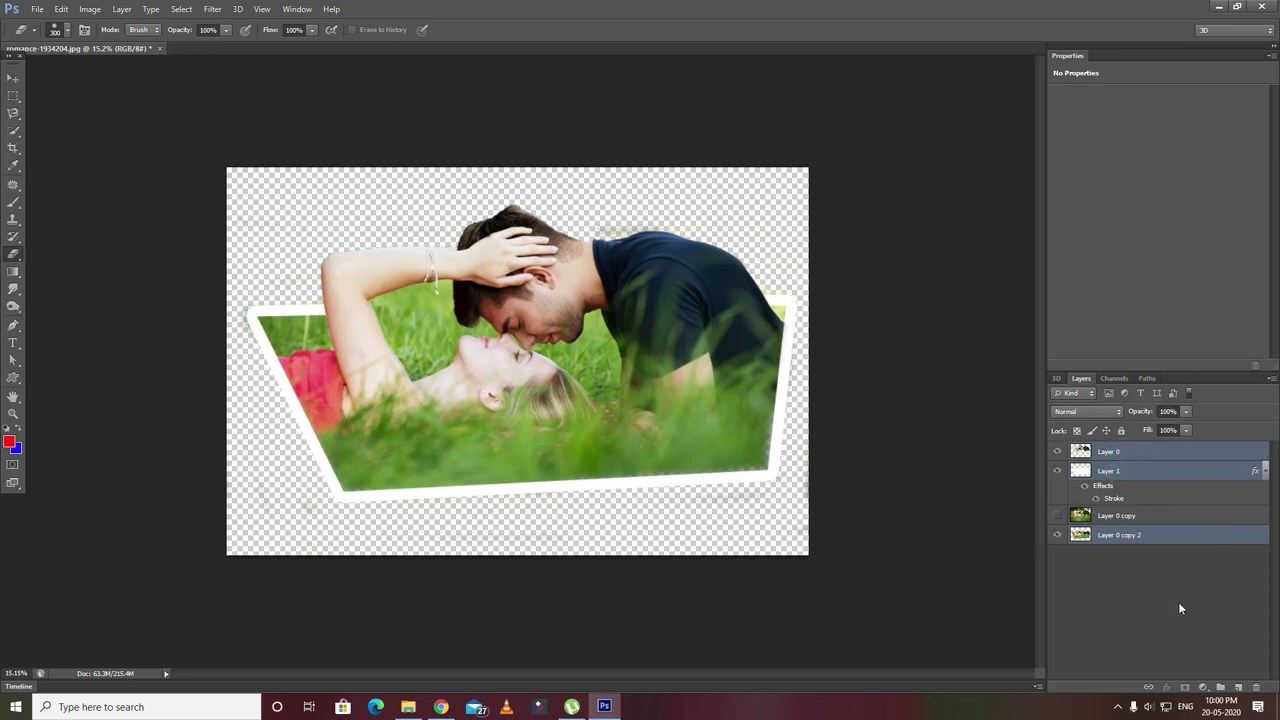
click(1150, 688)
click(13, 78)
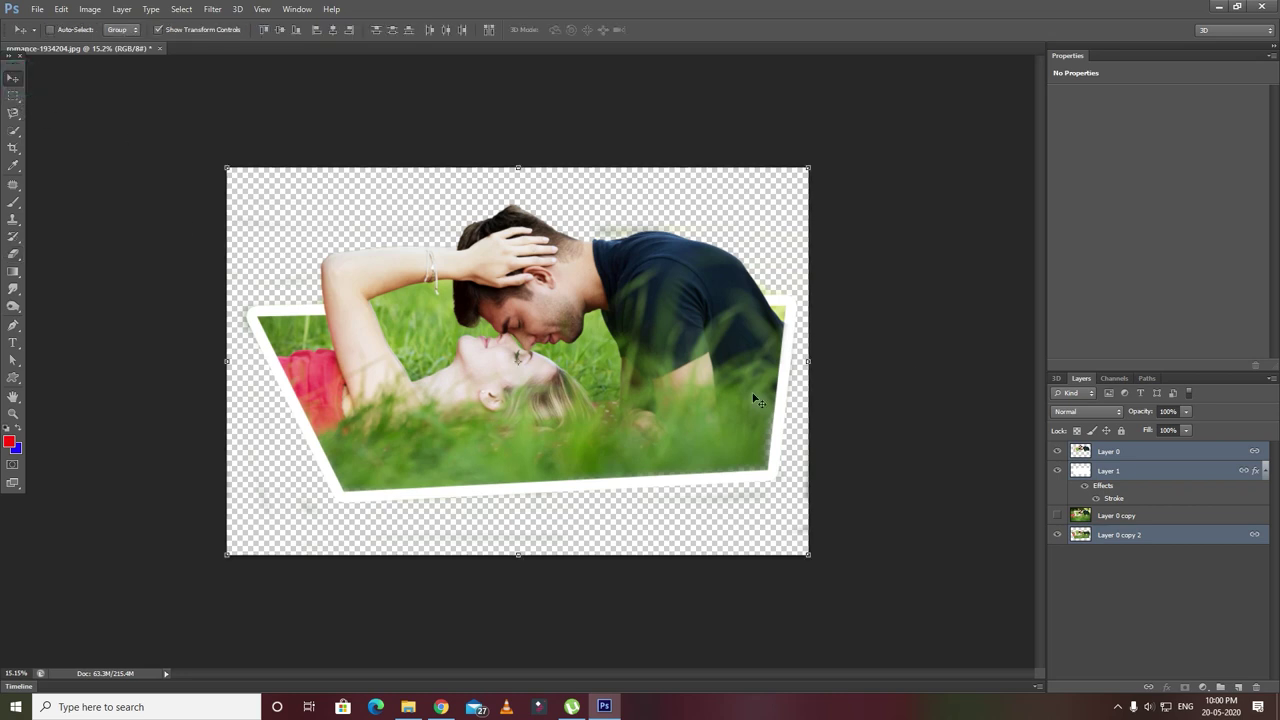
drag(414, 339, 476, 350)
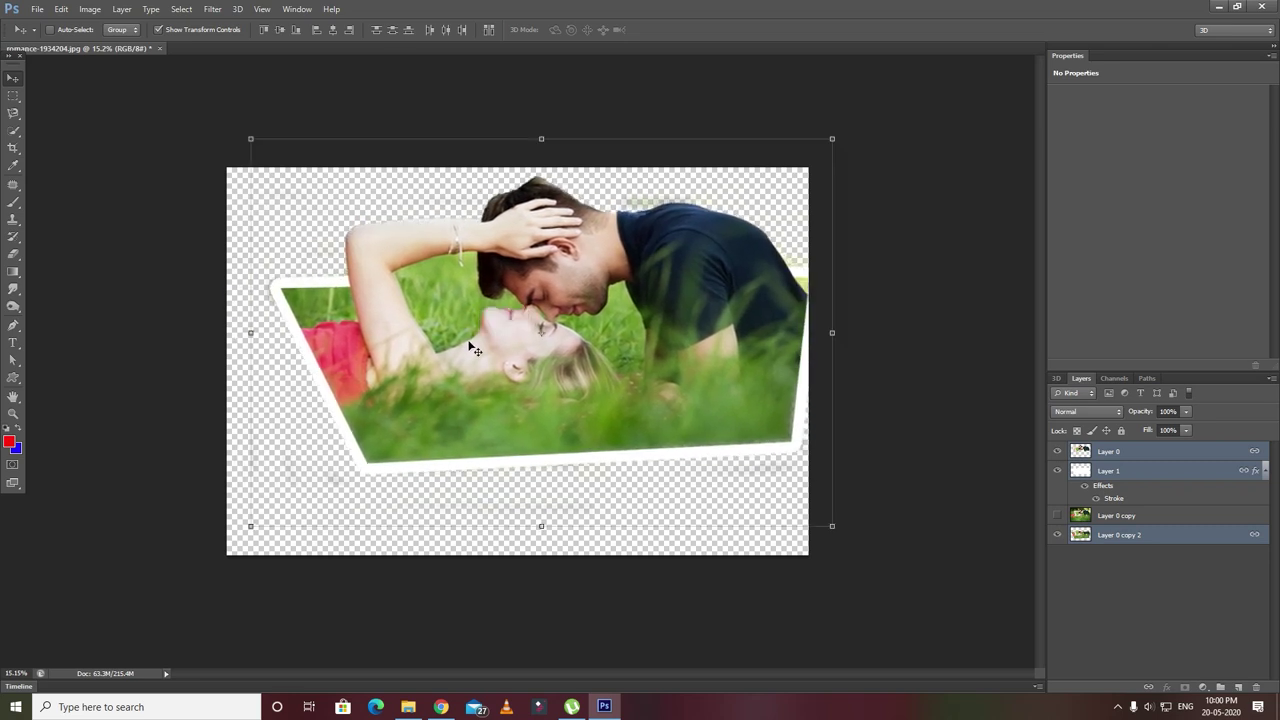
Step: Switch to the Eraser, dismiss the multiple-layer warnings and unlink Layer 1
click(13, 252)
click(260, 411)
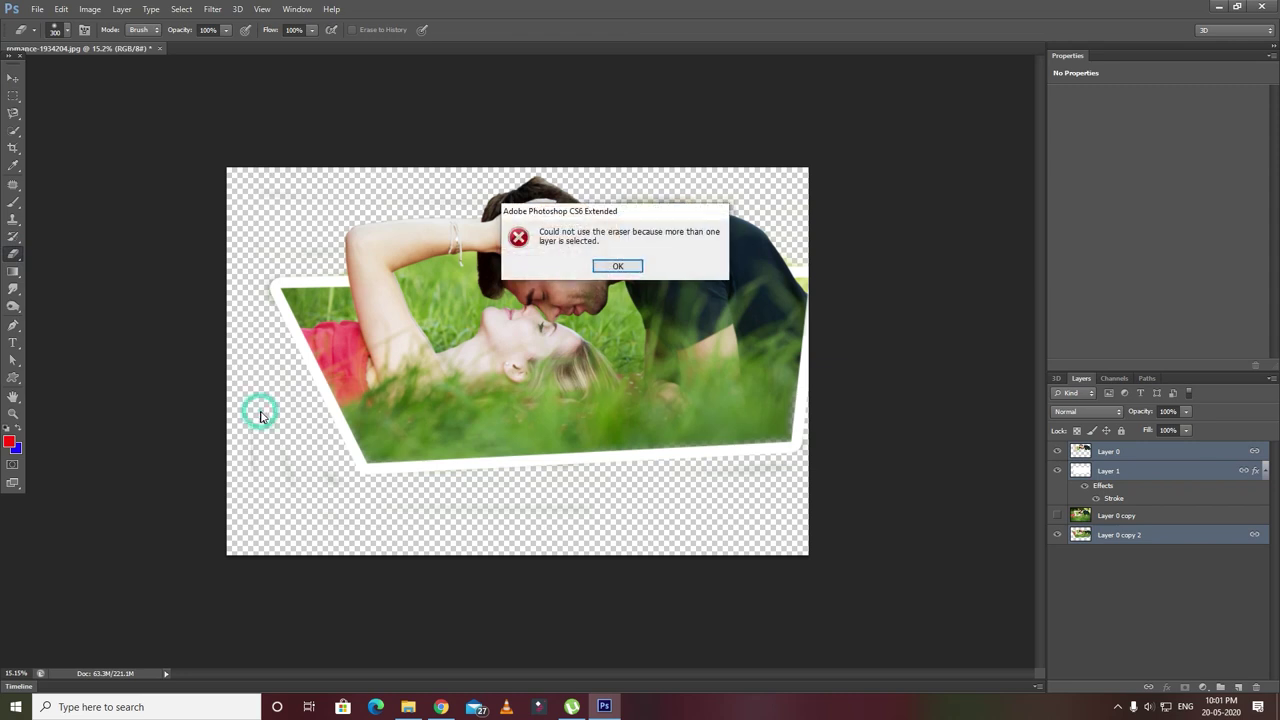
click(620, 268)
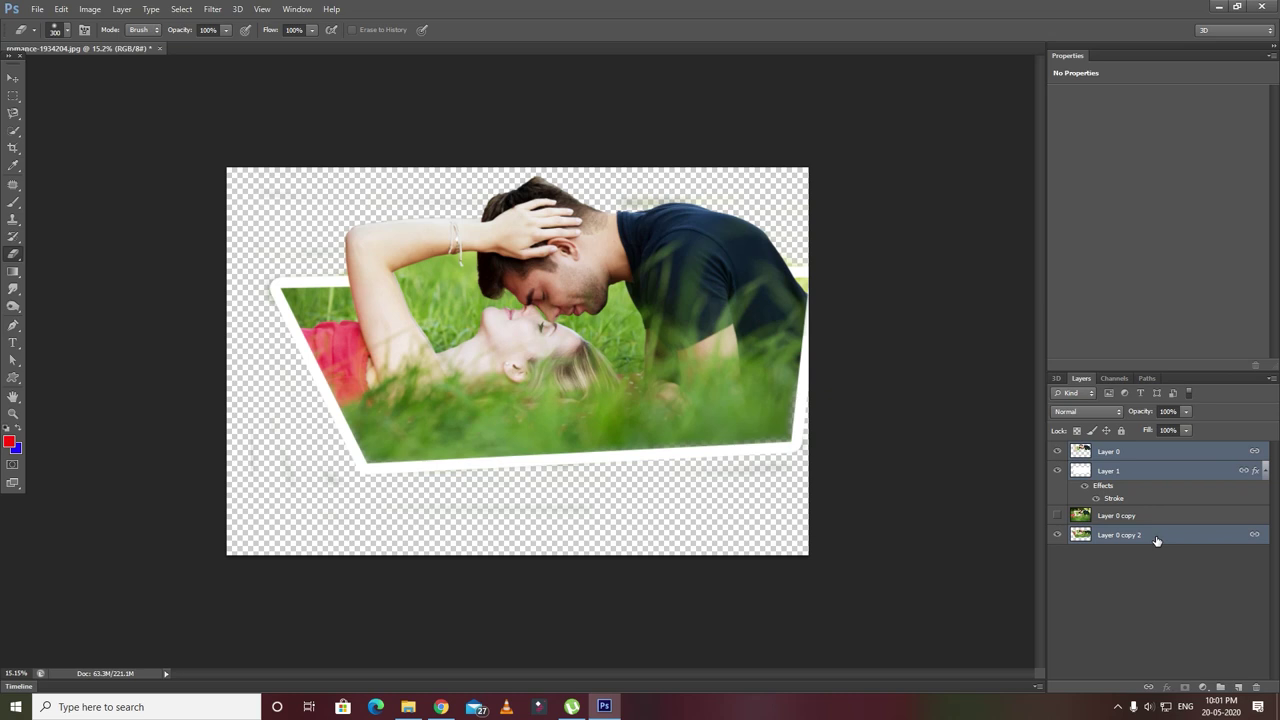
click(1148, 687)
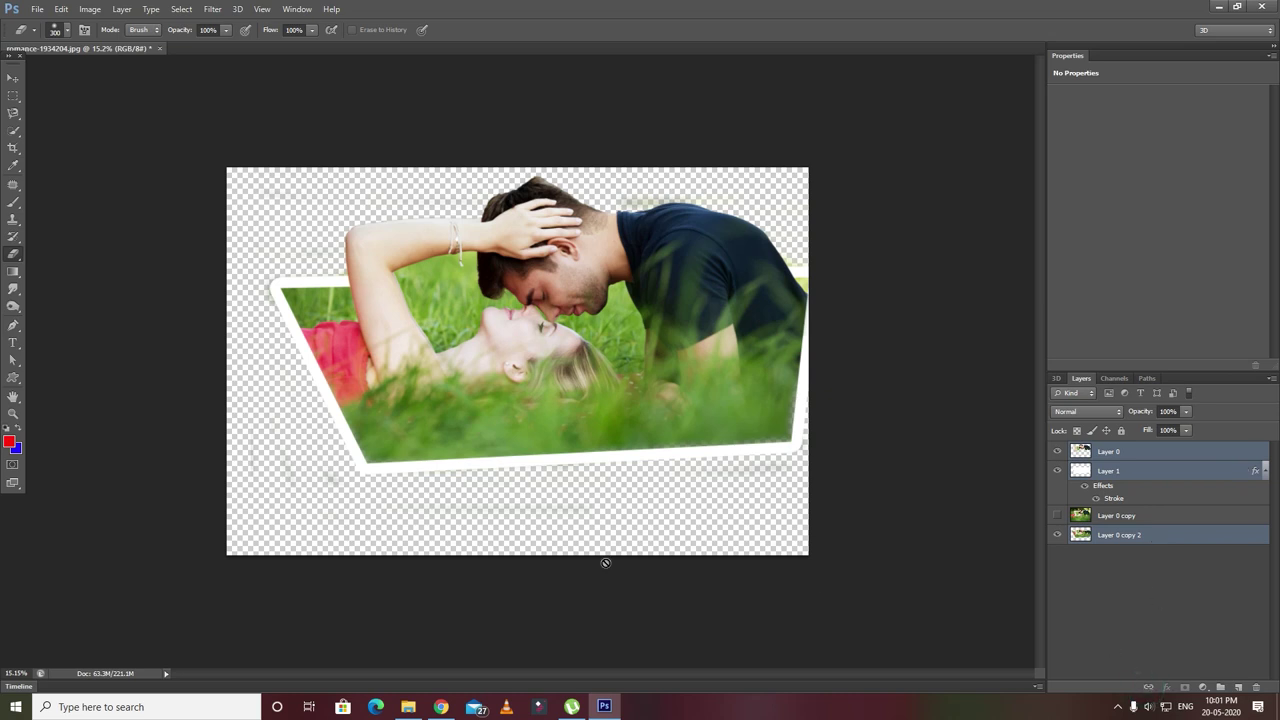
click(279, 422)
click(622, 266)
Step: Erase the green fringe above the man's shoulder on Layer 0 copy 2, then add a new empty layer
click(1140, 566)
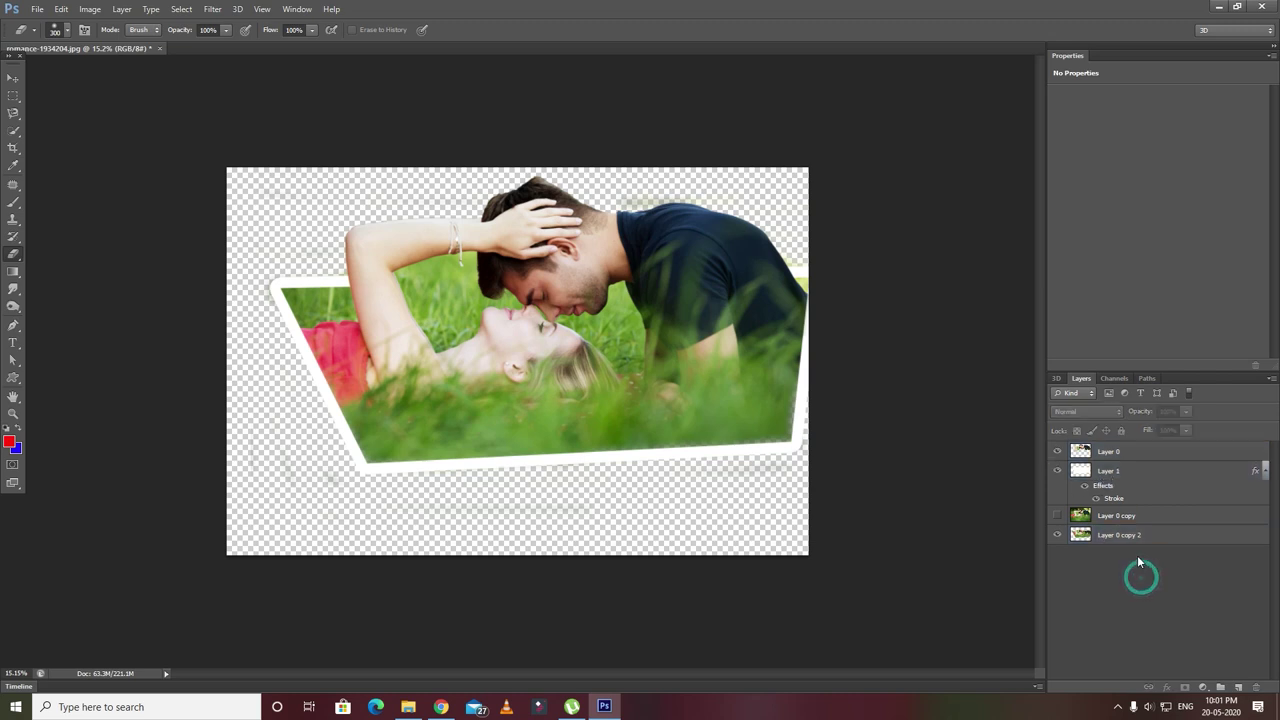
click(1134, 540)
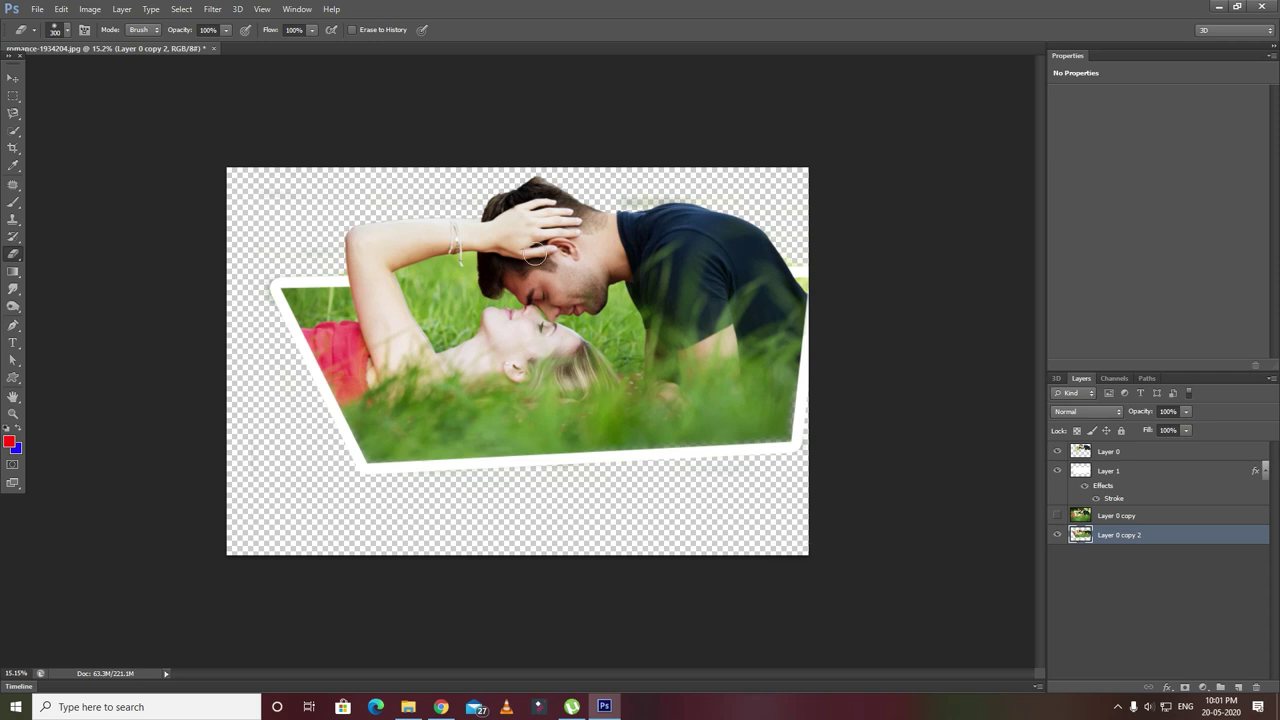
drag(620, 194, 684, 191)
click(1238, 688)
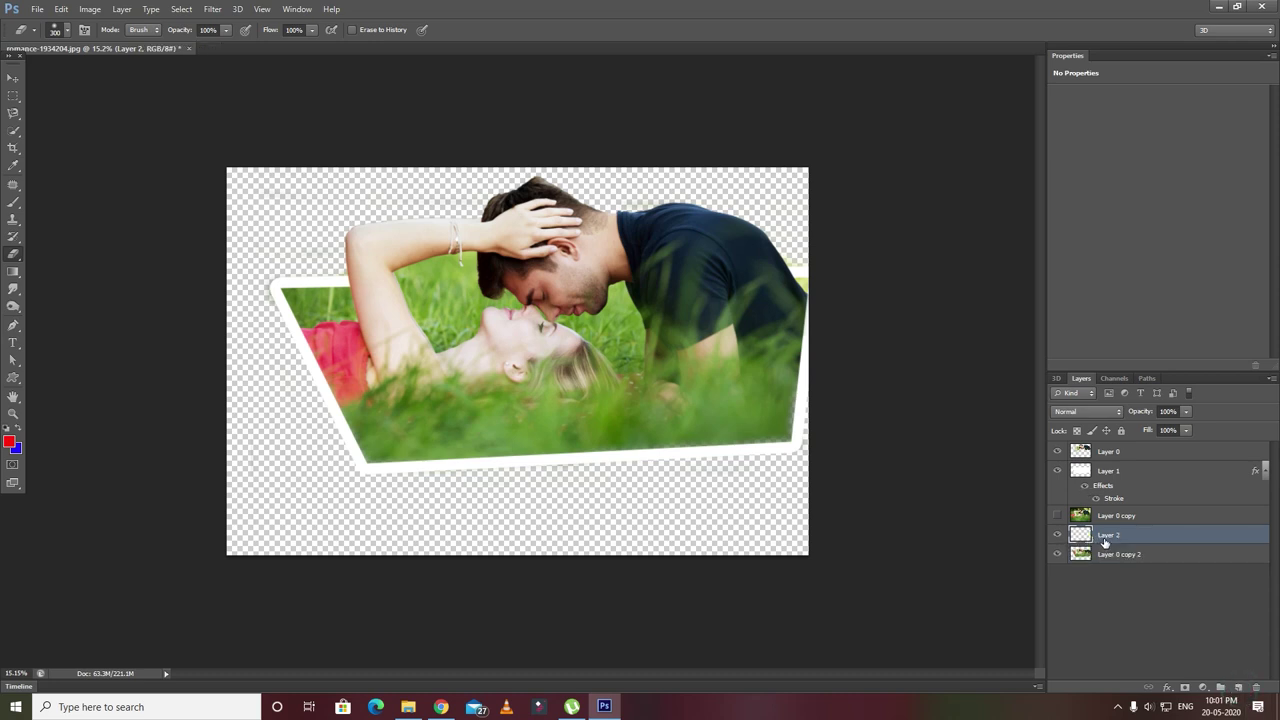
Step: Draw a pink-and-rainbow gradient on Layer 2 and place it beneath Layer 0 copy 2
click(13, 271)
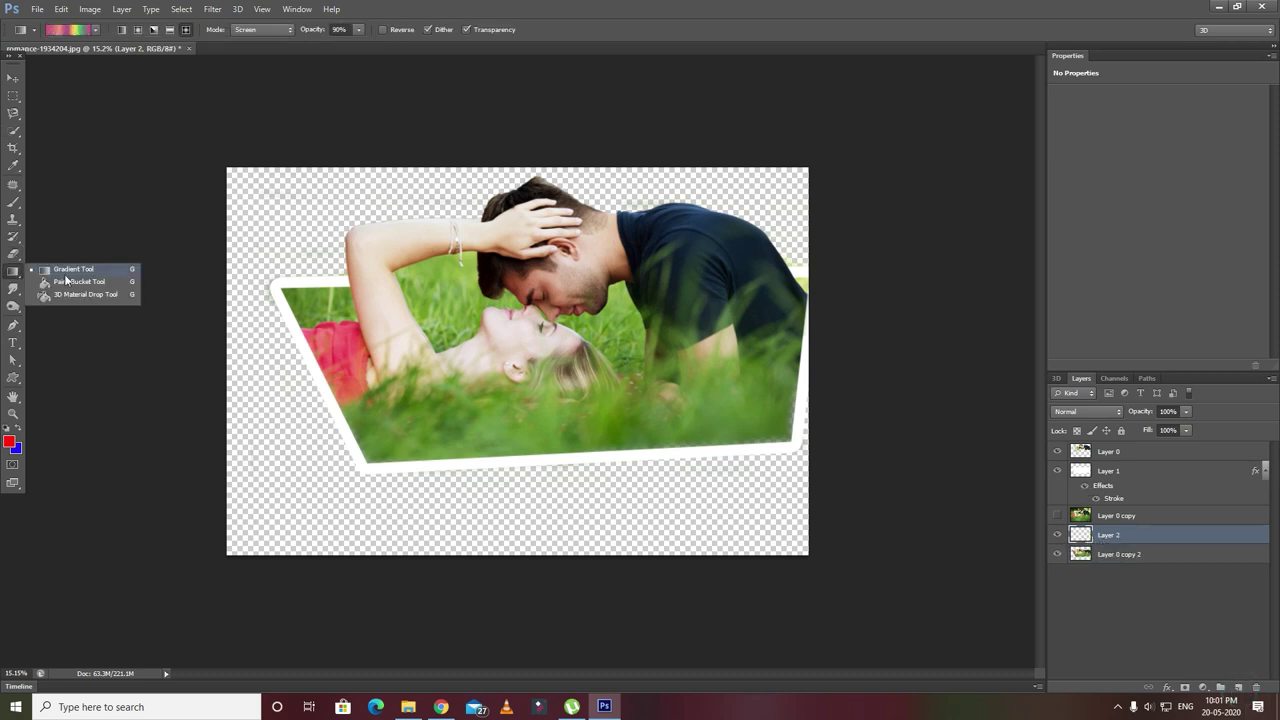
click(68, 272)
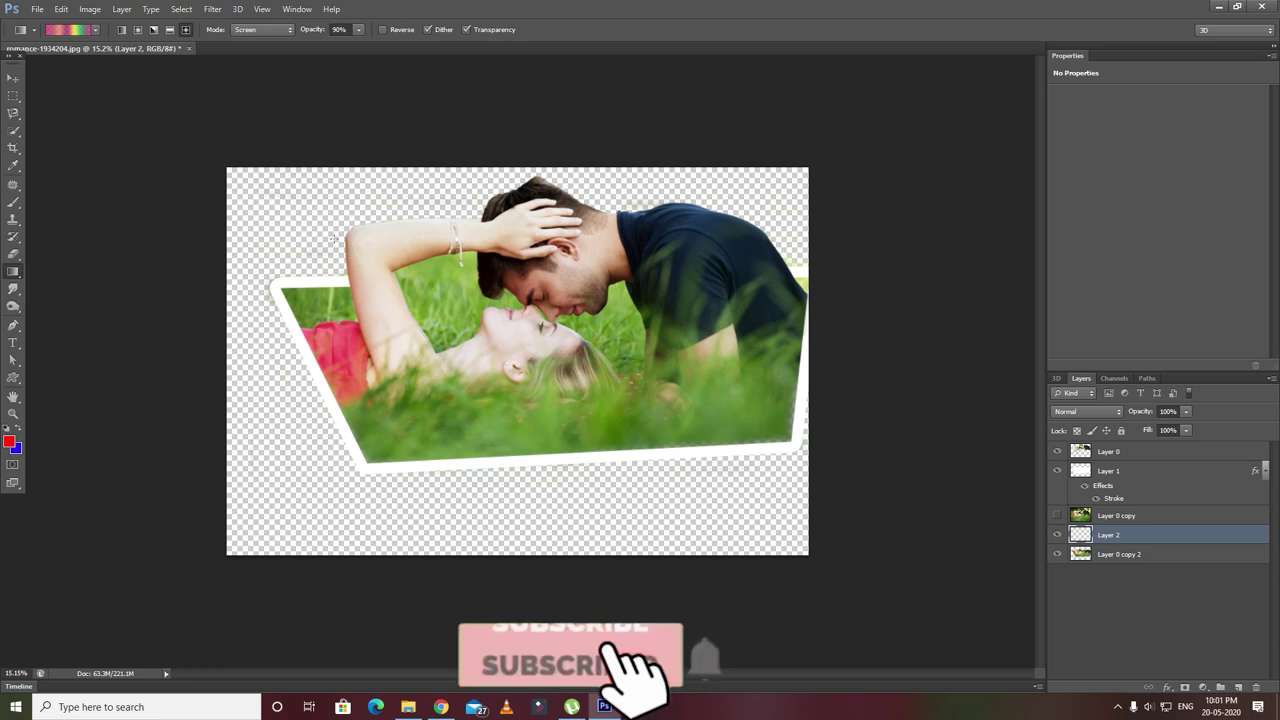
drag(289, 206, 545, 404)
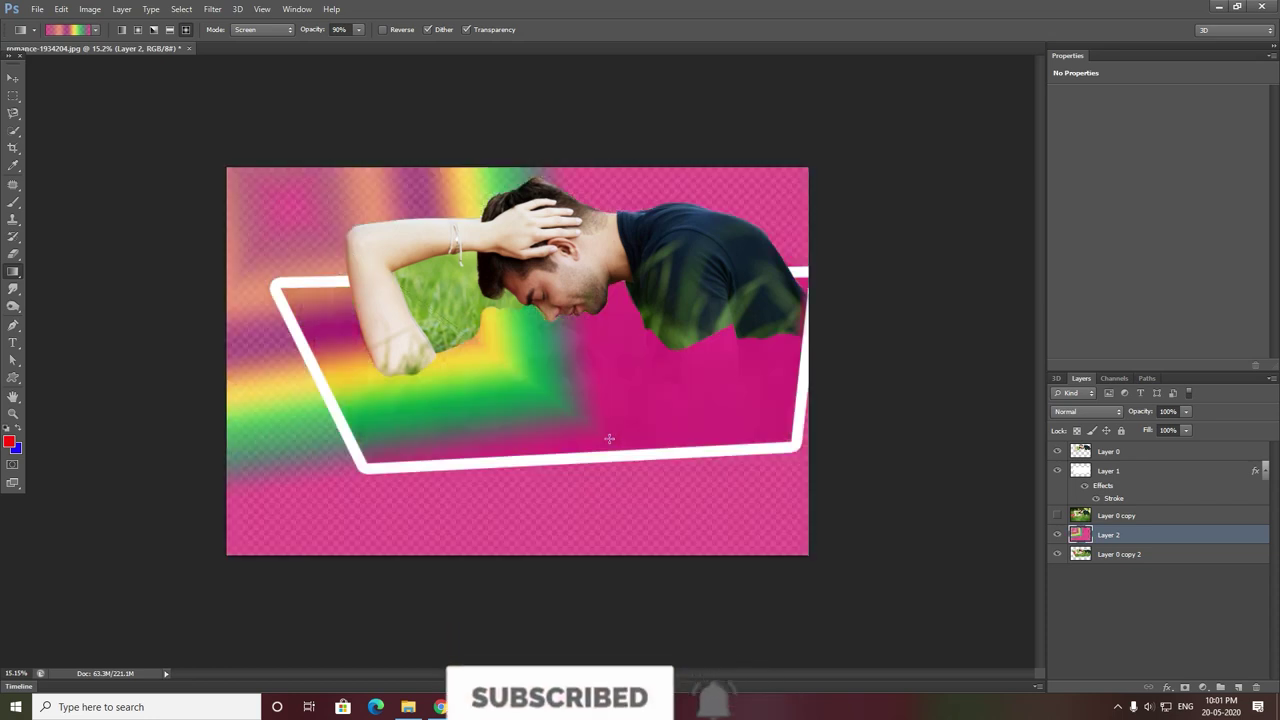
drag(1112, 541, 1112, 578)
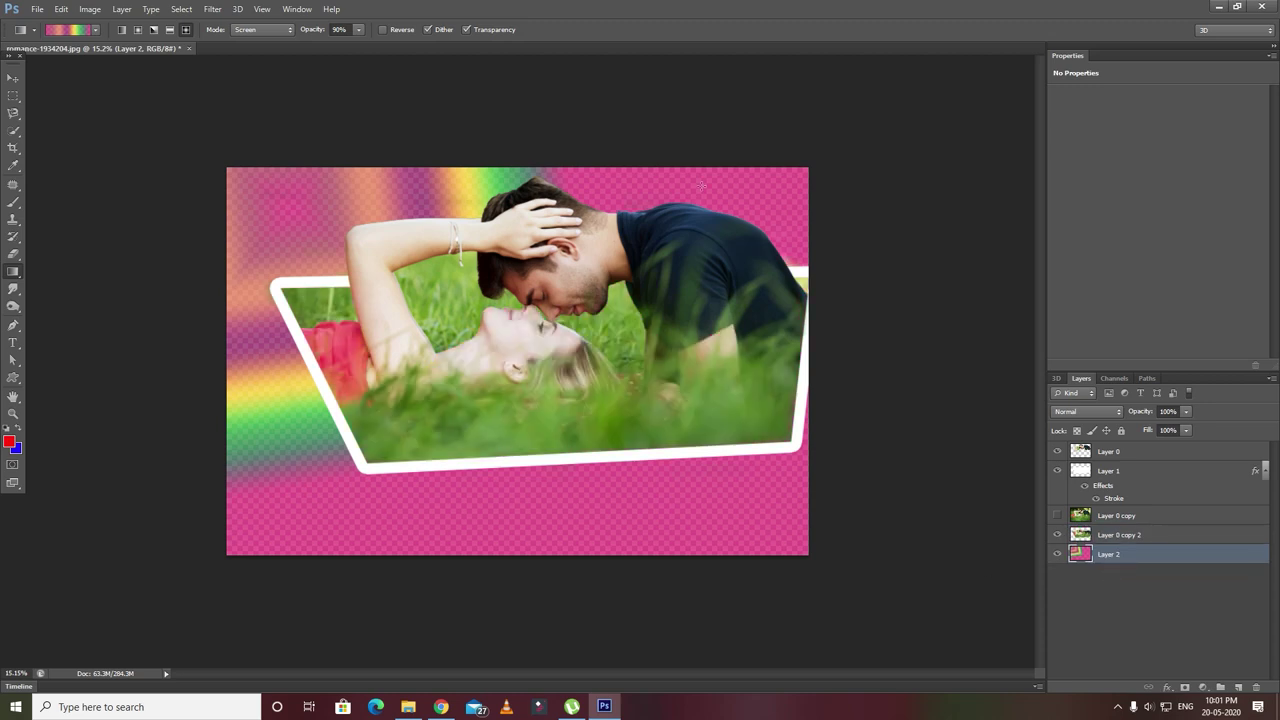
mouse_move(268, 199)
mouse_down()
mouse_move(390, 292)
mouse_move(446, 316)
mouse_up()
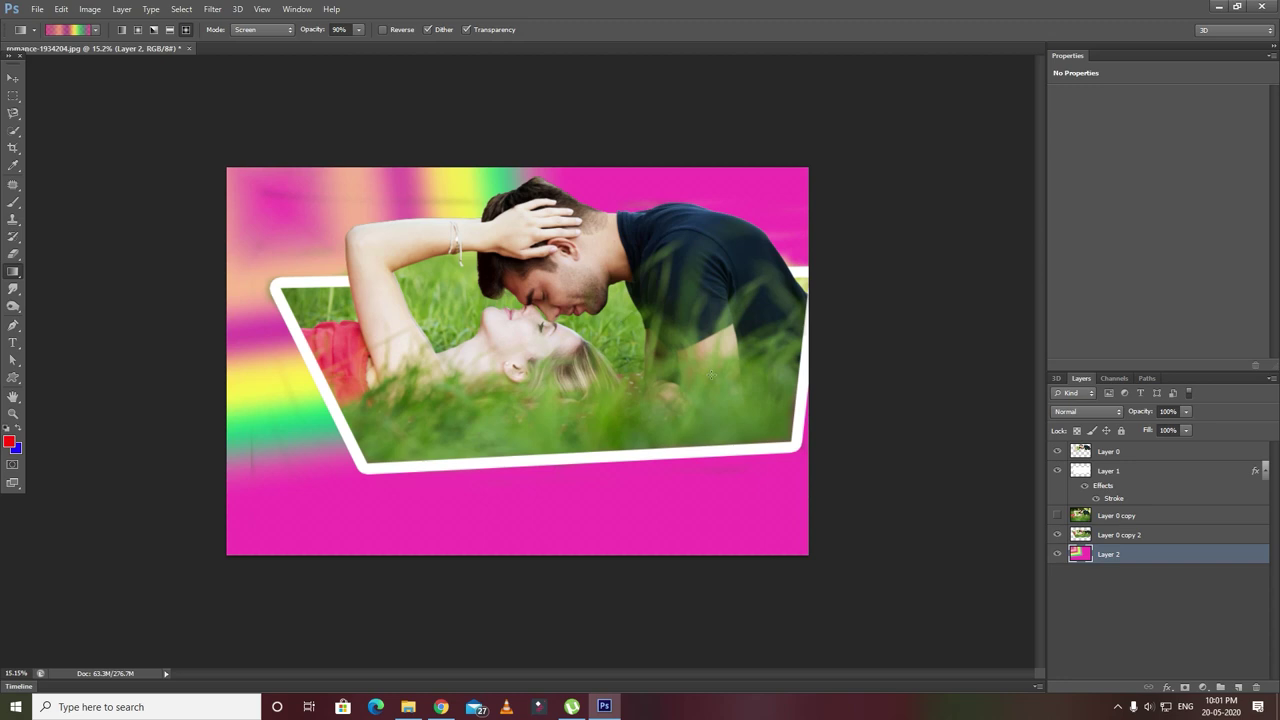
click(1132, 536)
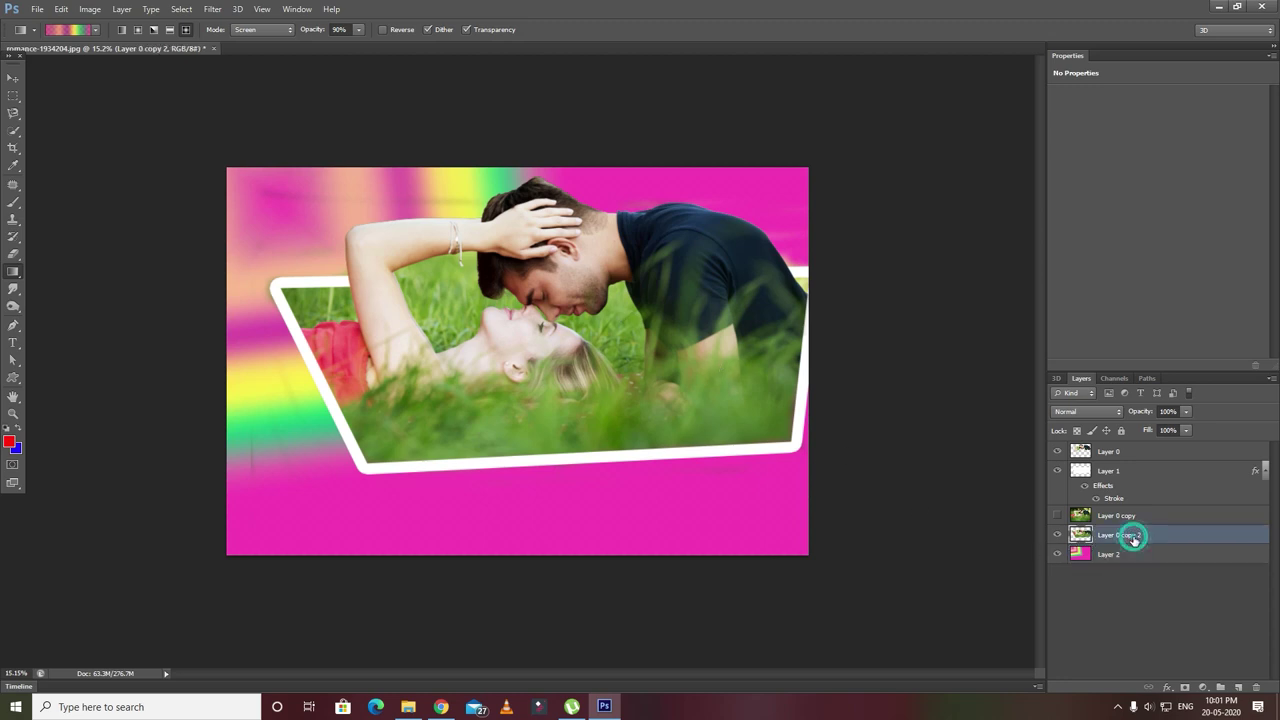
Step: Scale the couple, frame and photo layers to about 87% by 85% and shift them left
click(13, 78)
ctrl+click(1112, 472)
ctrl+click(1110, 451)
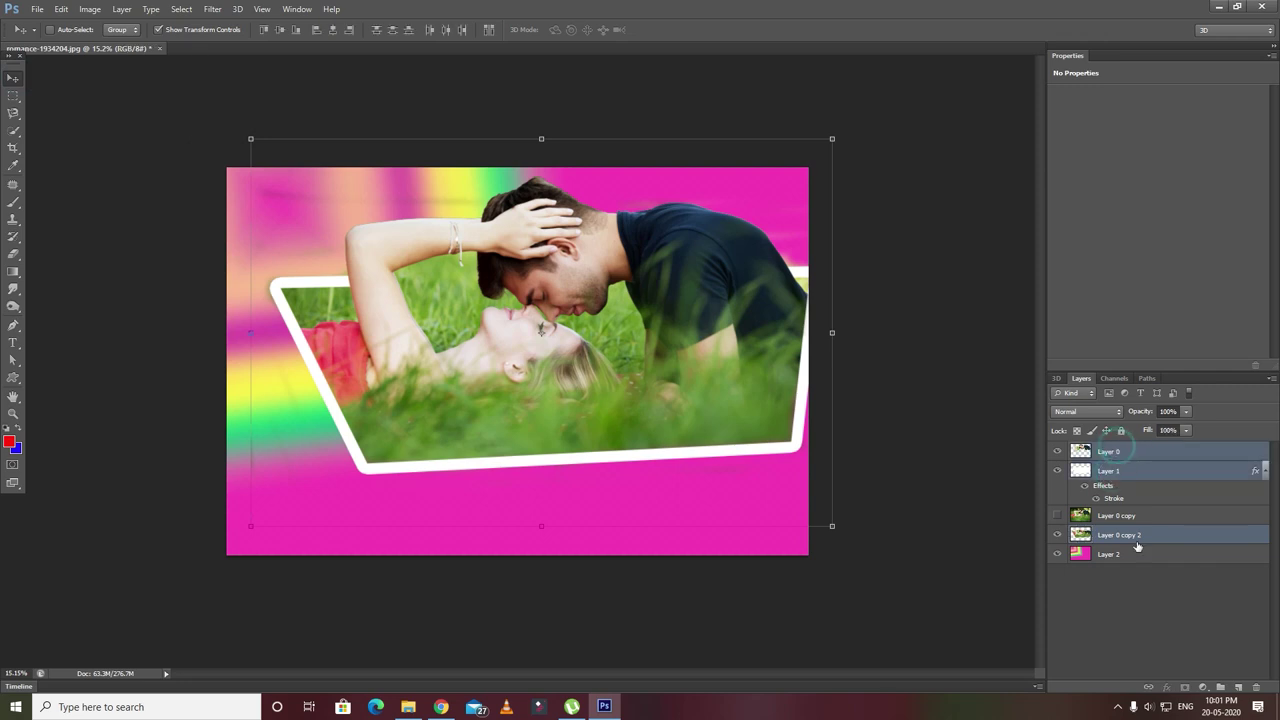
drag(700, 390, 665, 391)
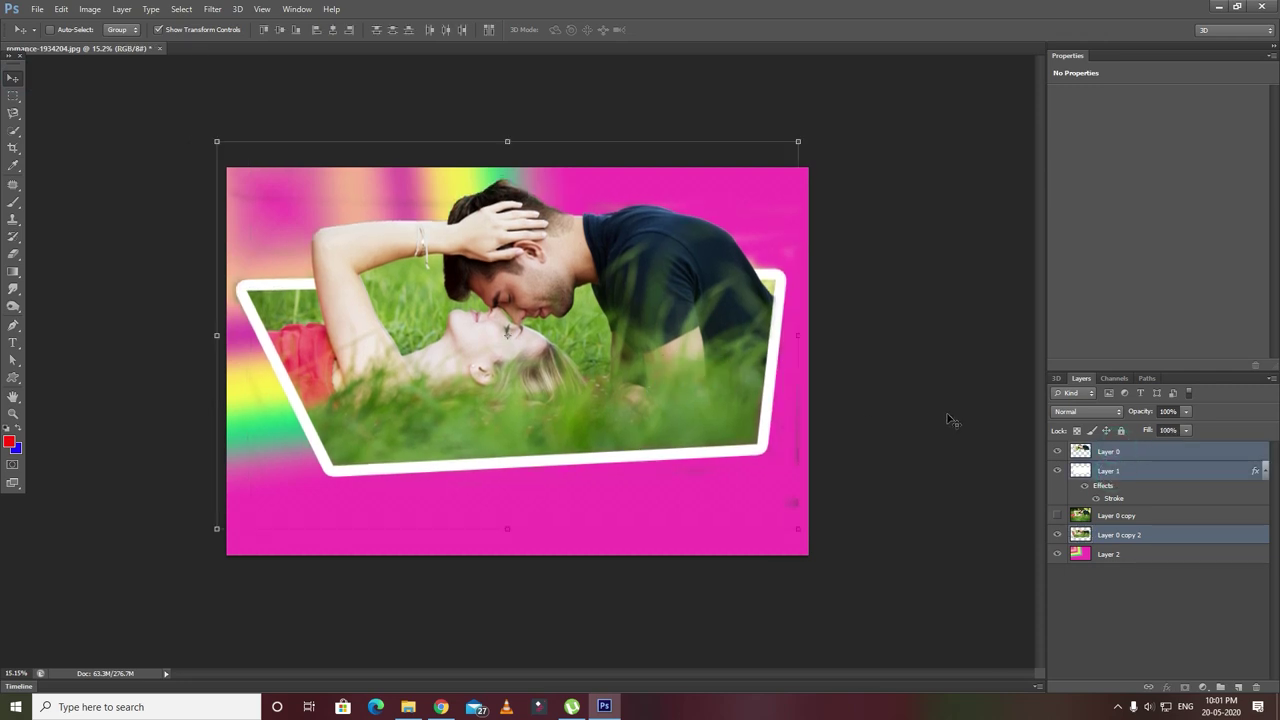
drag(214, 137, 287, 199)
drag(687, 362, 641, 356)
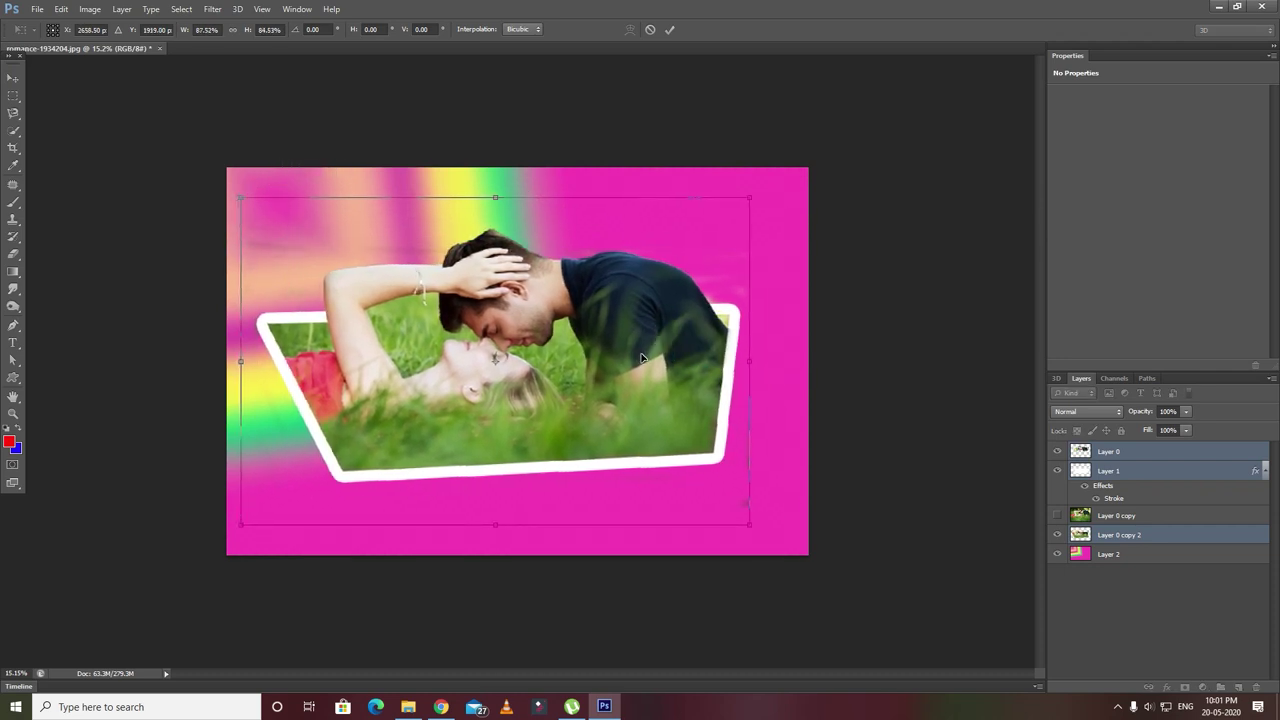
key(Return)
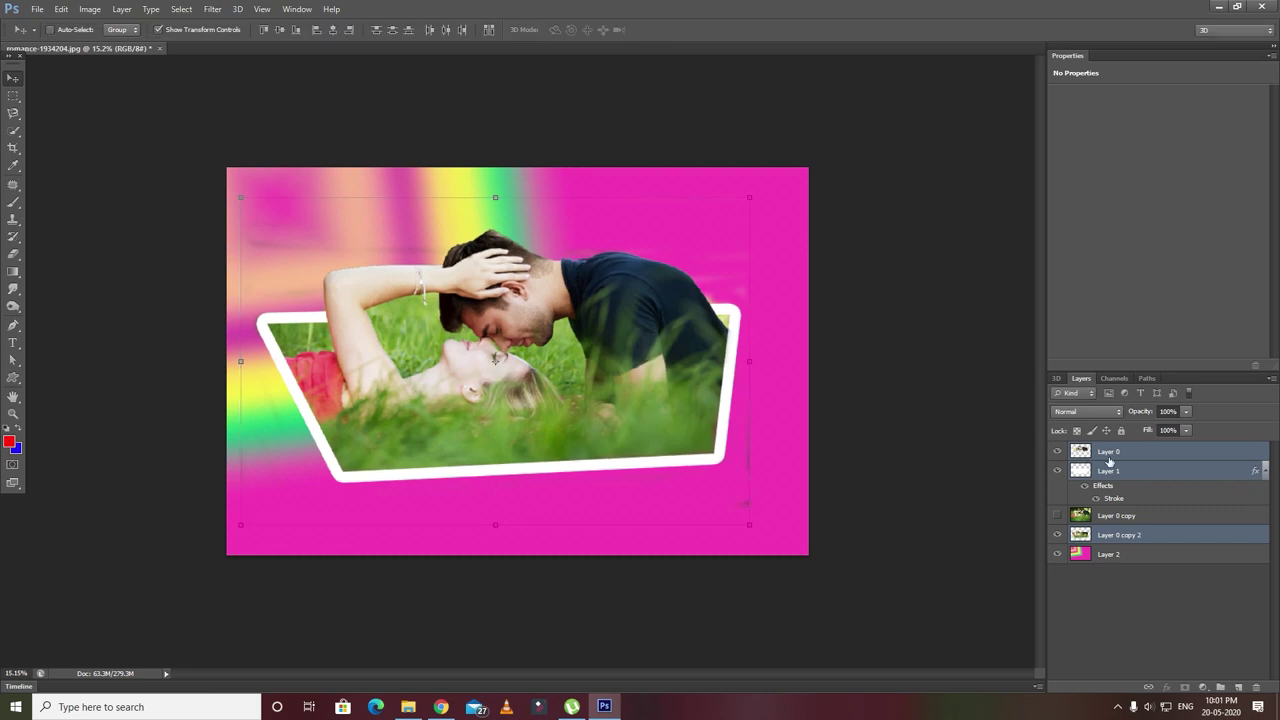
Step: Erase the stray grass and dark traces outside the frame on Layer 0 copy 2 with an enlarged eraser
click(1145, 540)
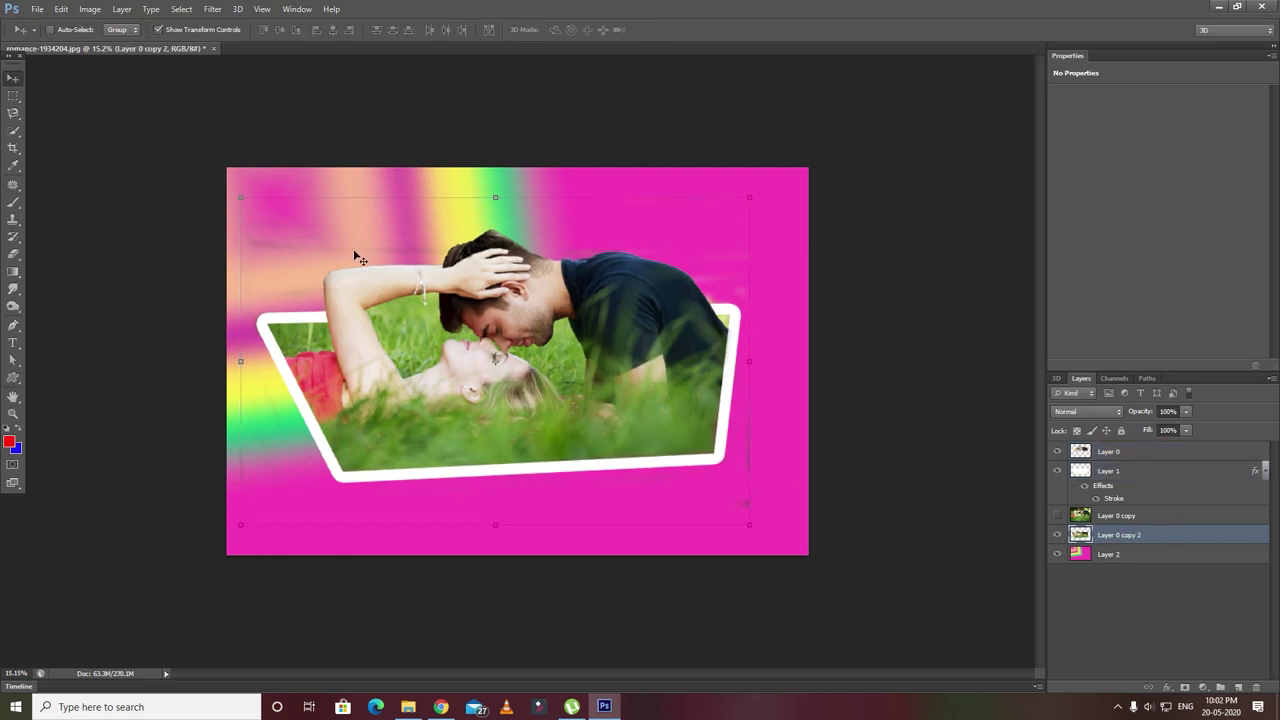
click(13, 253)
click(250, 235)
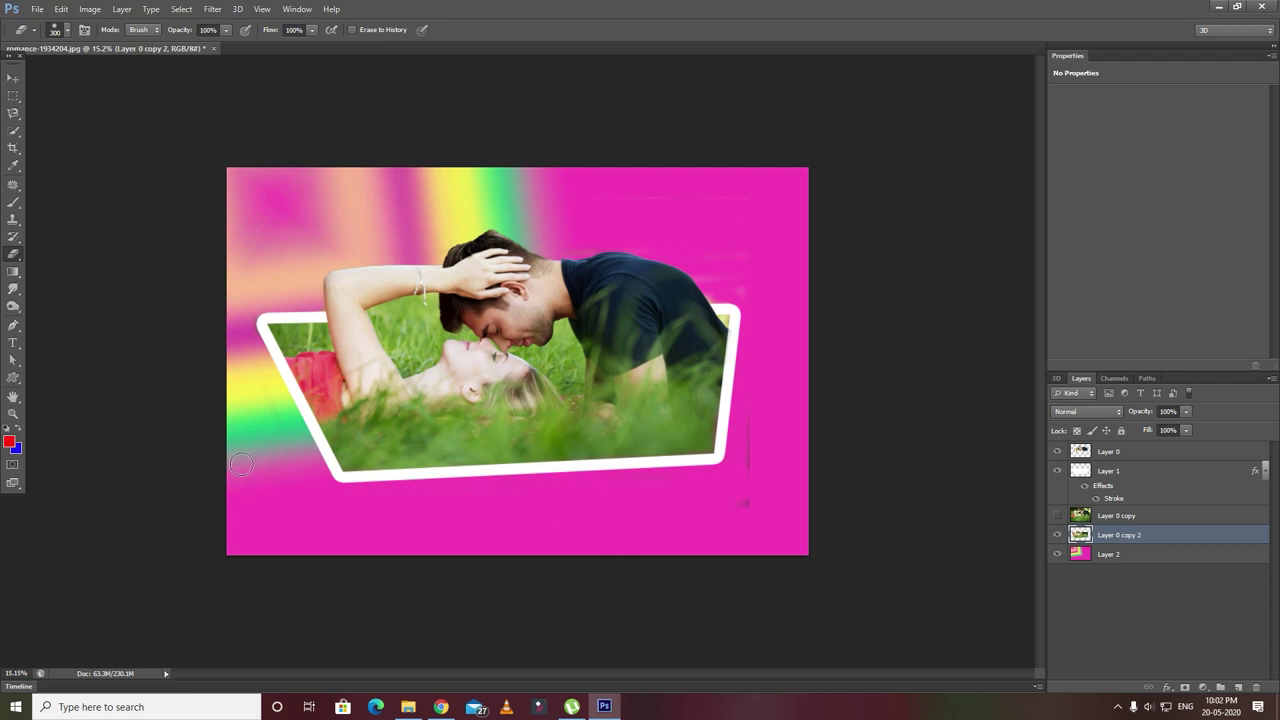
key(bracketright)
key(bracketright)
key(bracketright)
key(bracketright)
key(bracketright)
click(242, 381)
click(13, 77)
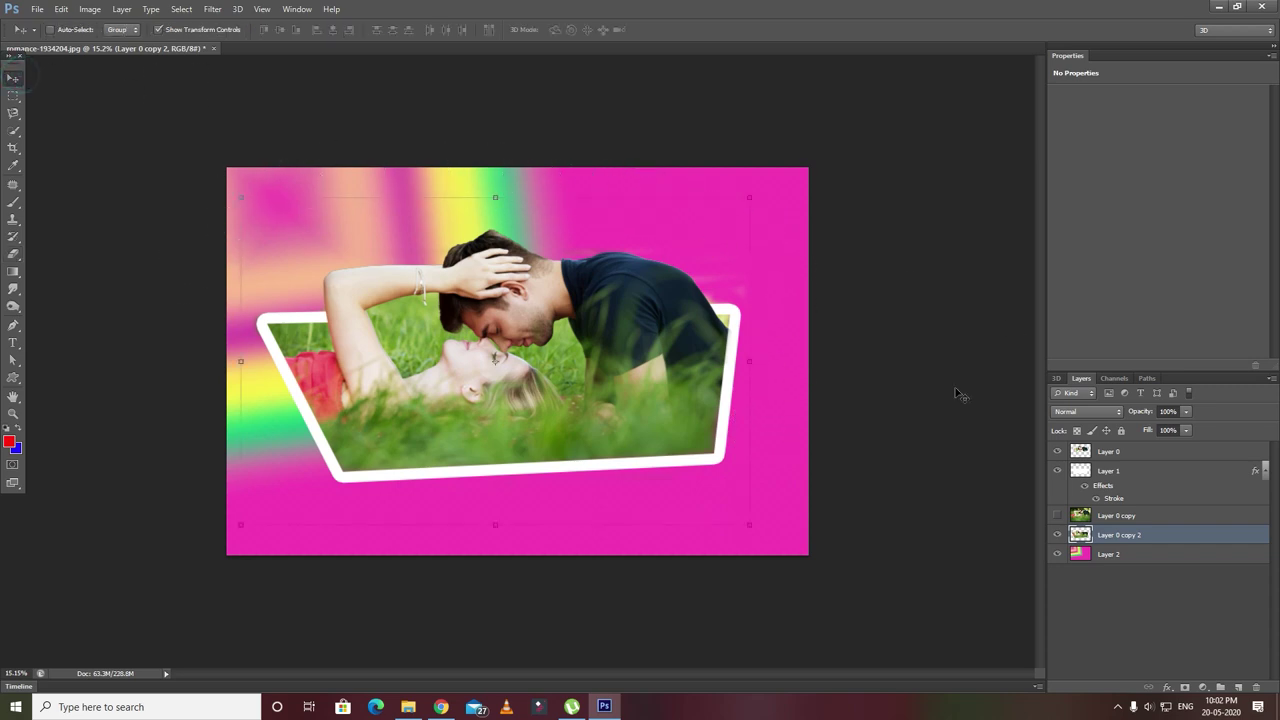
Step: Merge Layer 0, Layer 1 and Layer 0 copy 2 into a single Layer 0
ctrl+click(1130, 472)
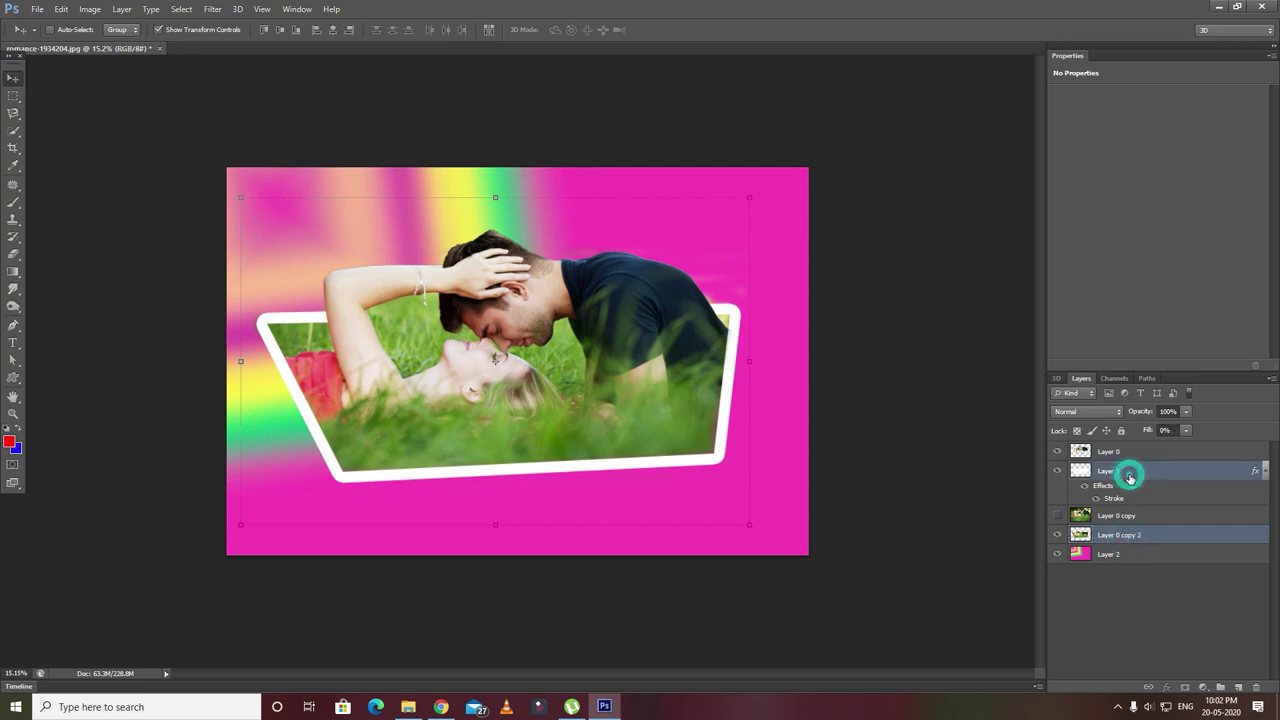
ctrl+click(1129, 452)
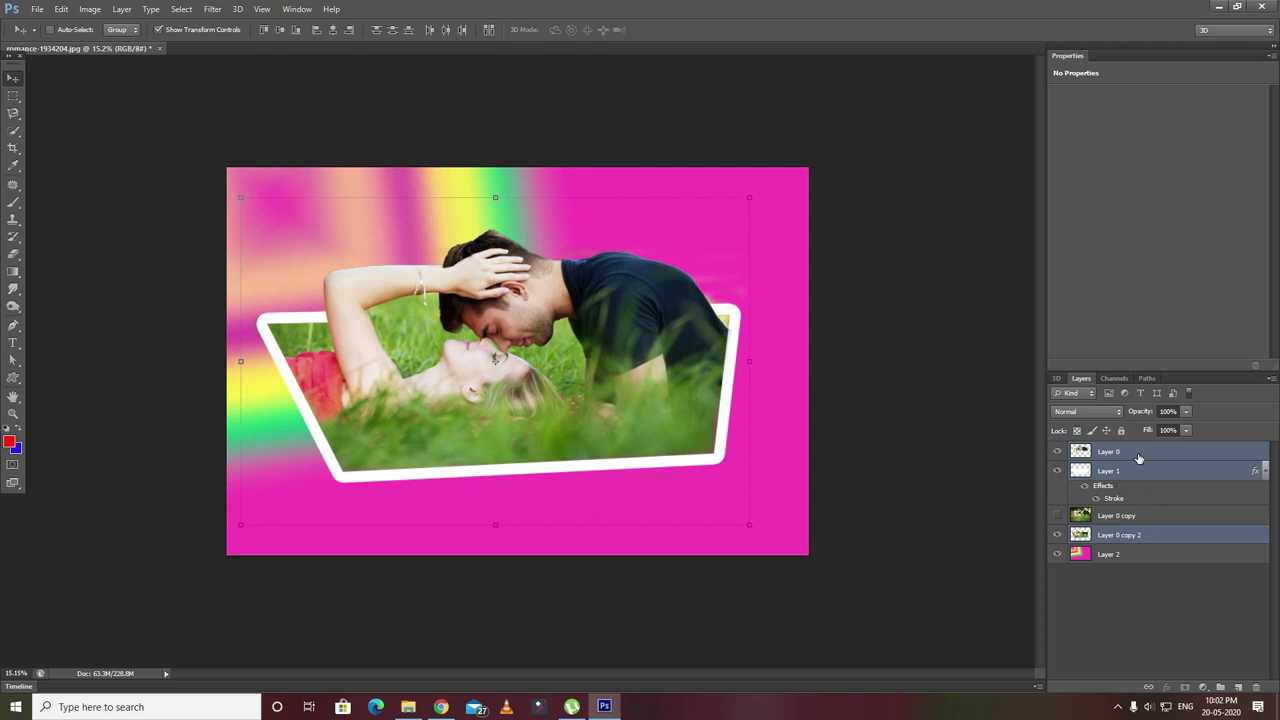
right_click(1138, 458)
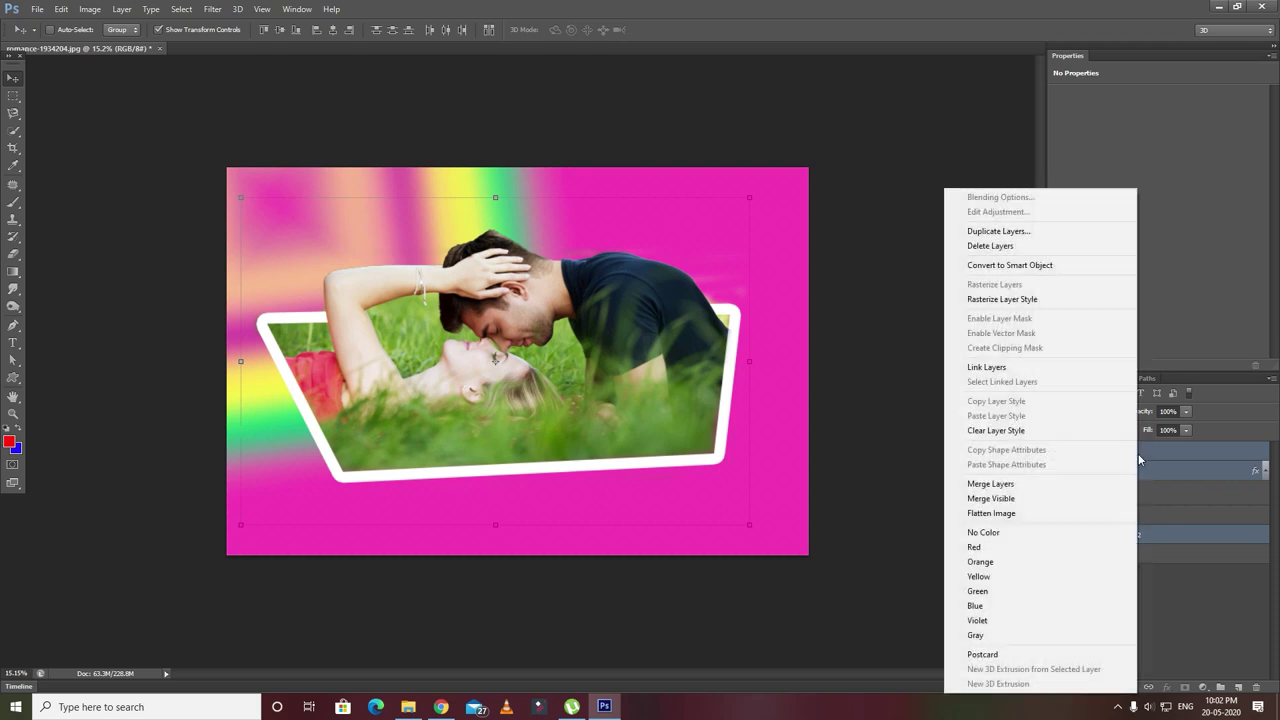
click(1008, 486)
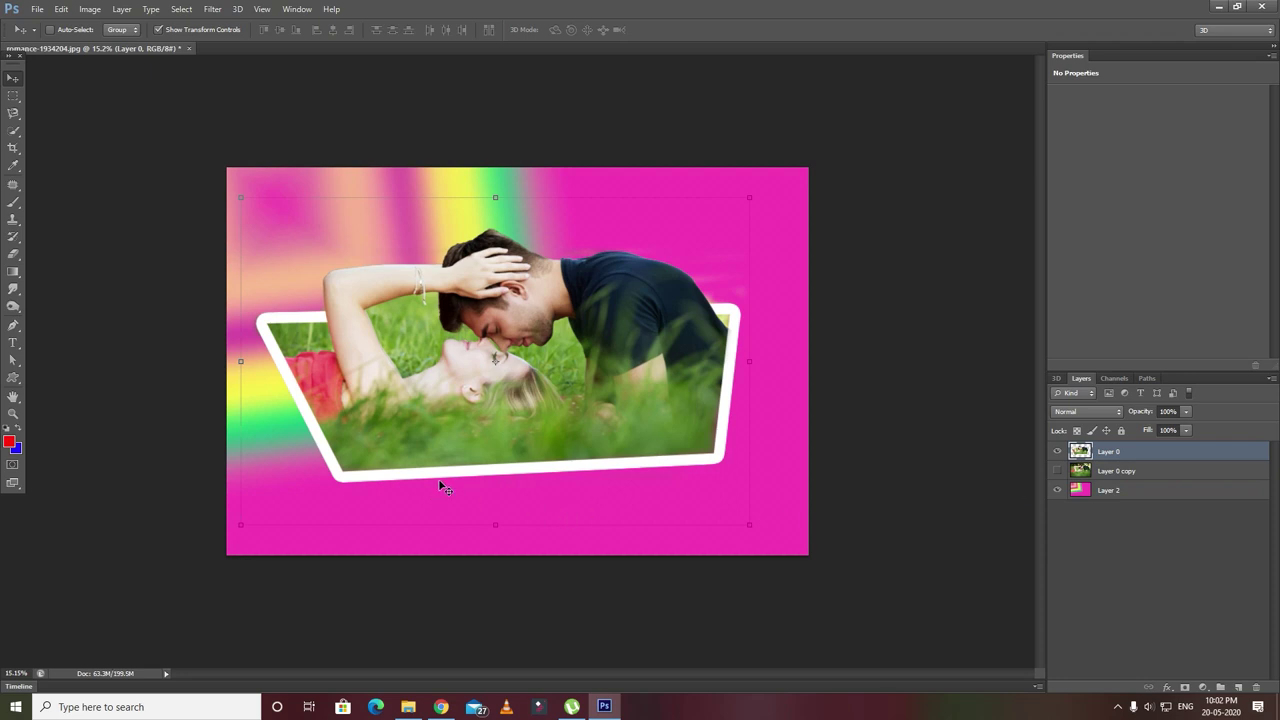
click(424, 197)
Step: Put the merged Layer 0 into Warp mode via Edit > Transform > Warp
right_click(424, 199)
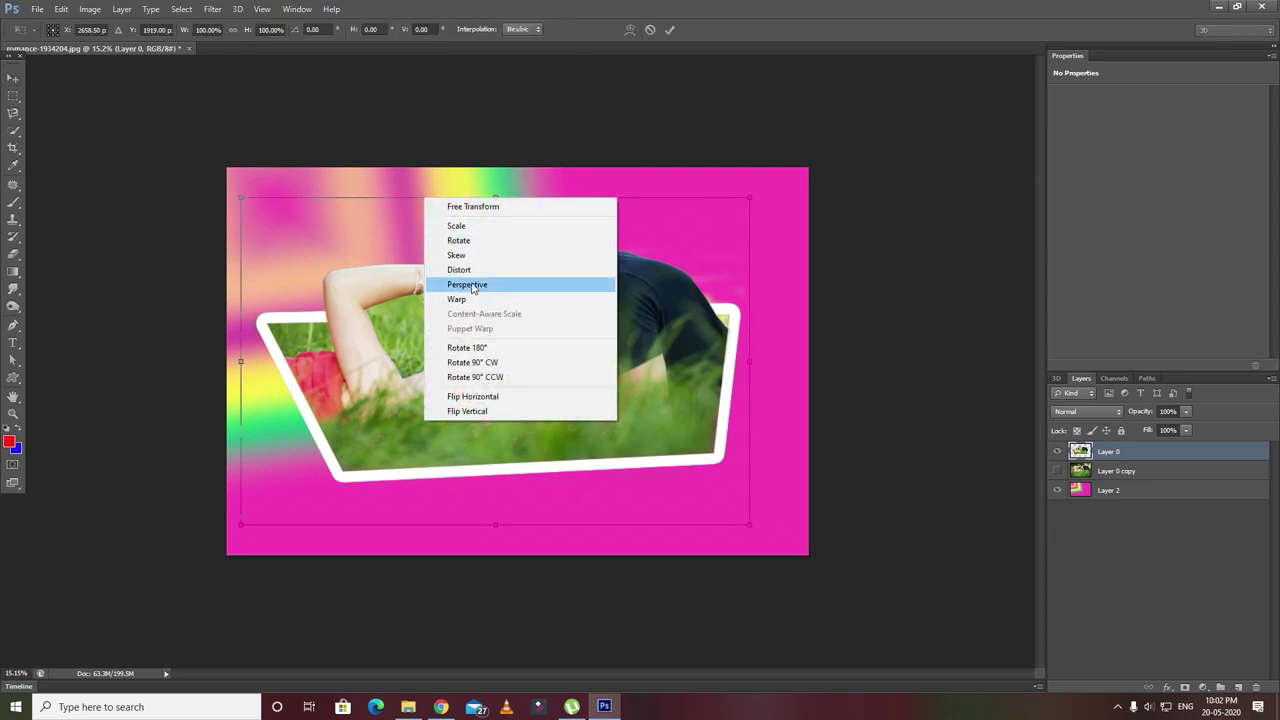
click(392, 200)
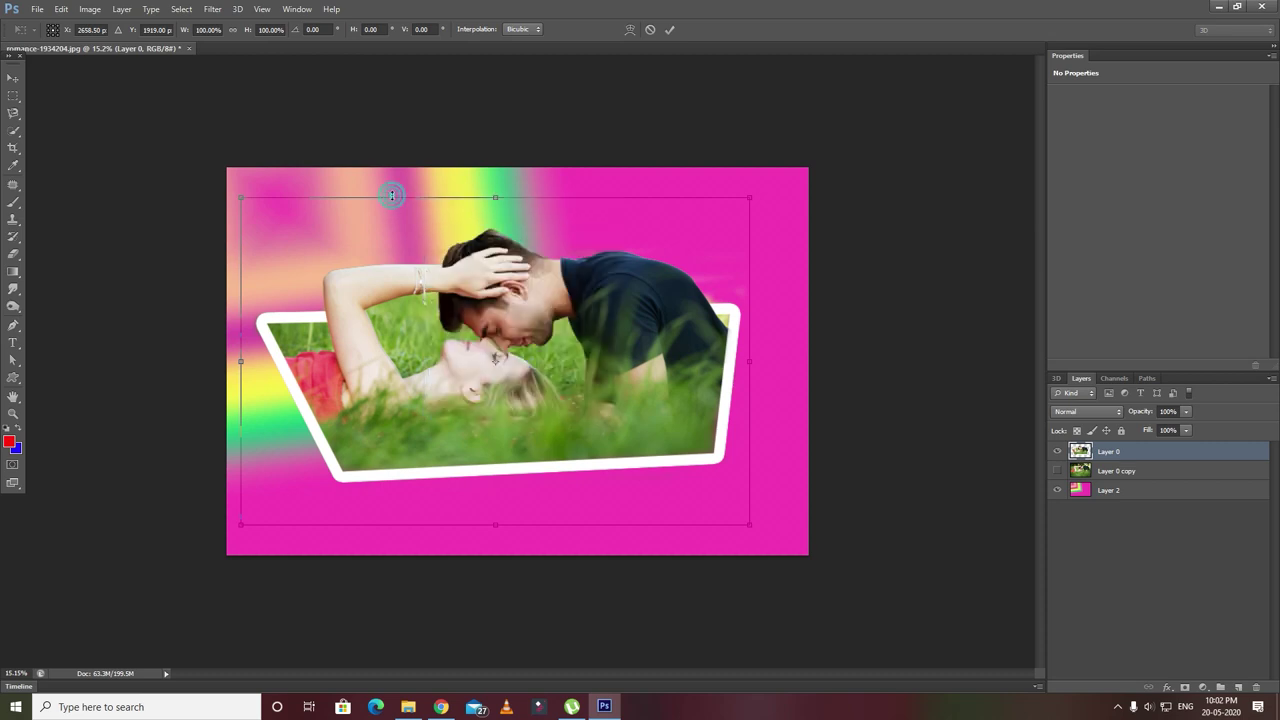
click(62, 9)
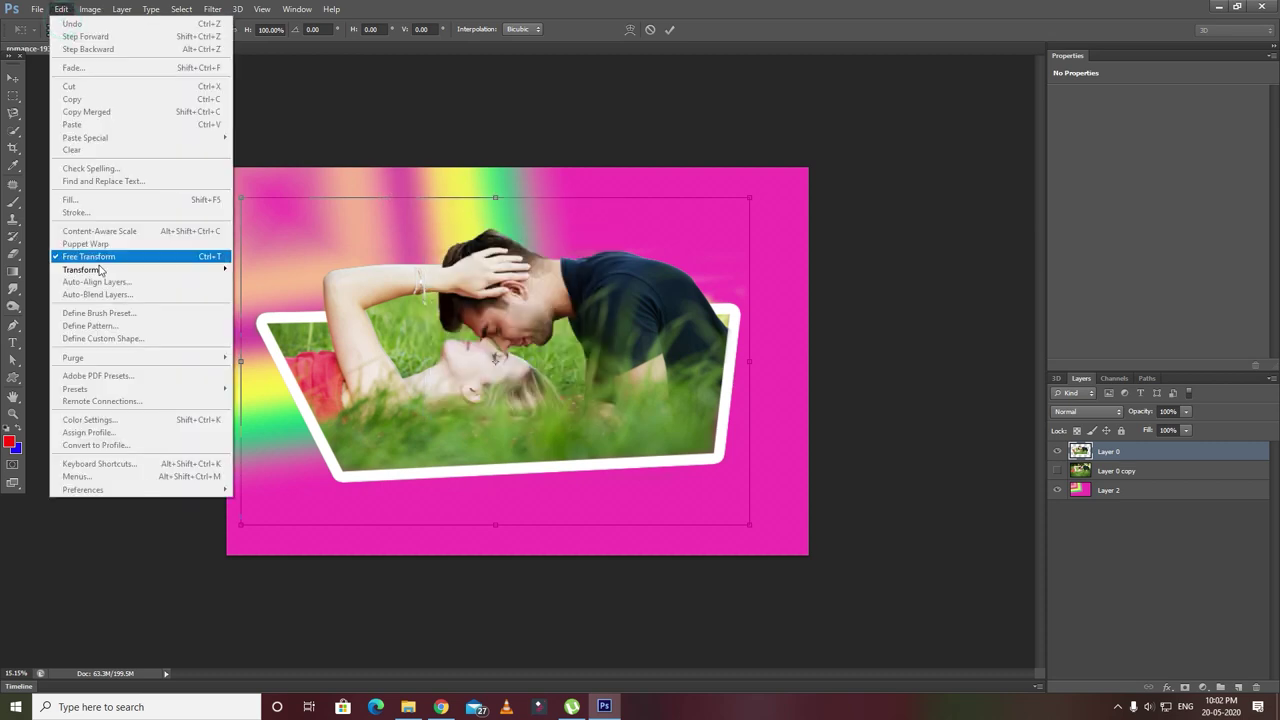
mouse_move(97, 277)
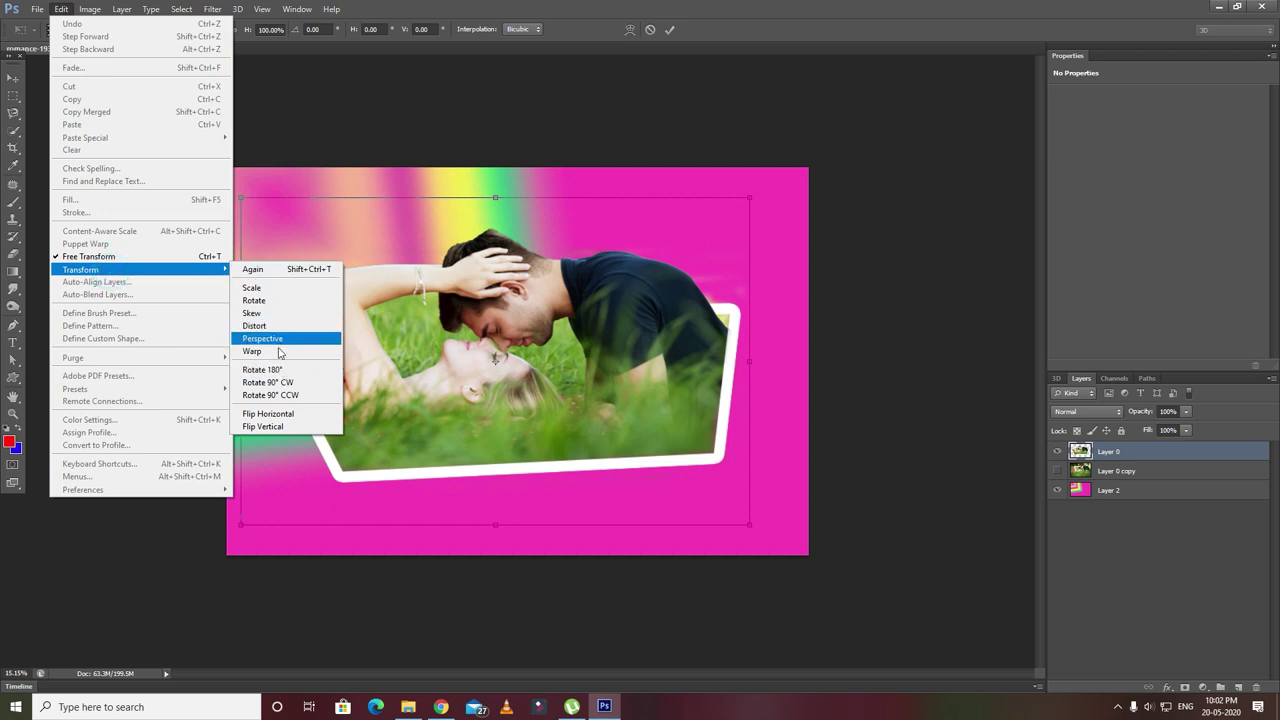
click(252, 351)
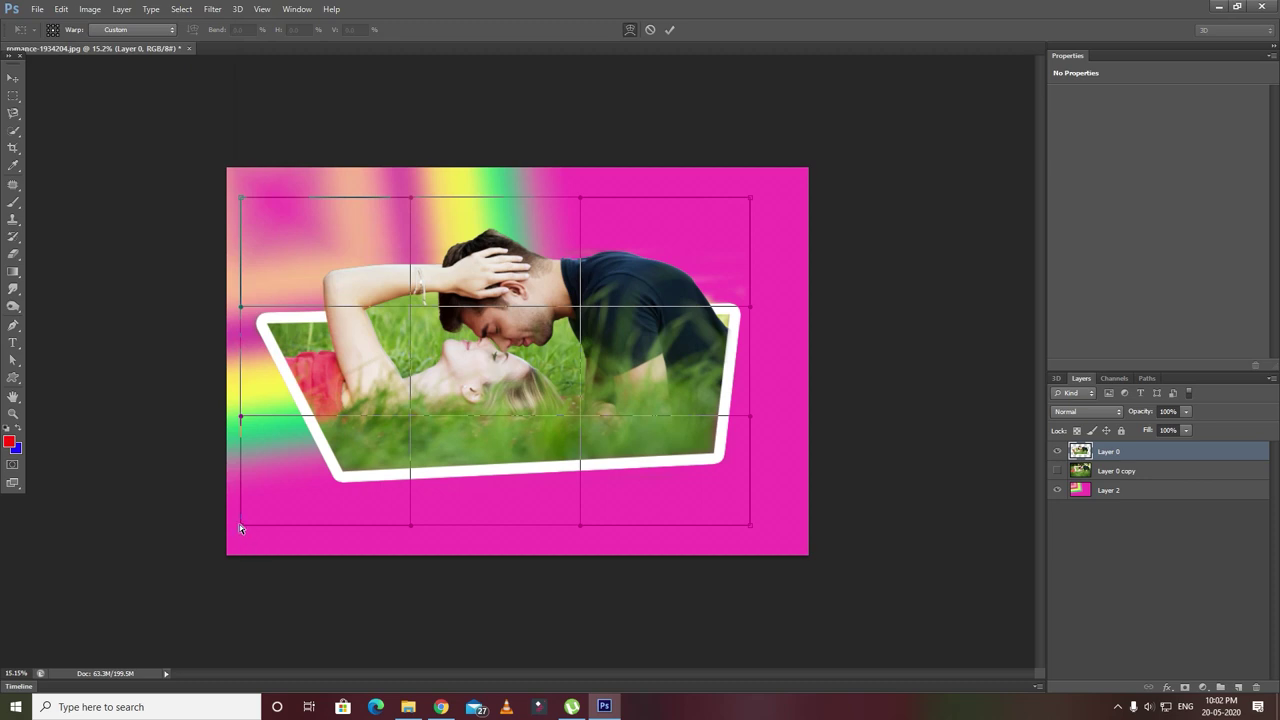
Step: Pull the warp corners and side edges so the frame curls outward and bends
drag(240, 527, 23, 447)
drag(752, 530, 890, 411)
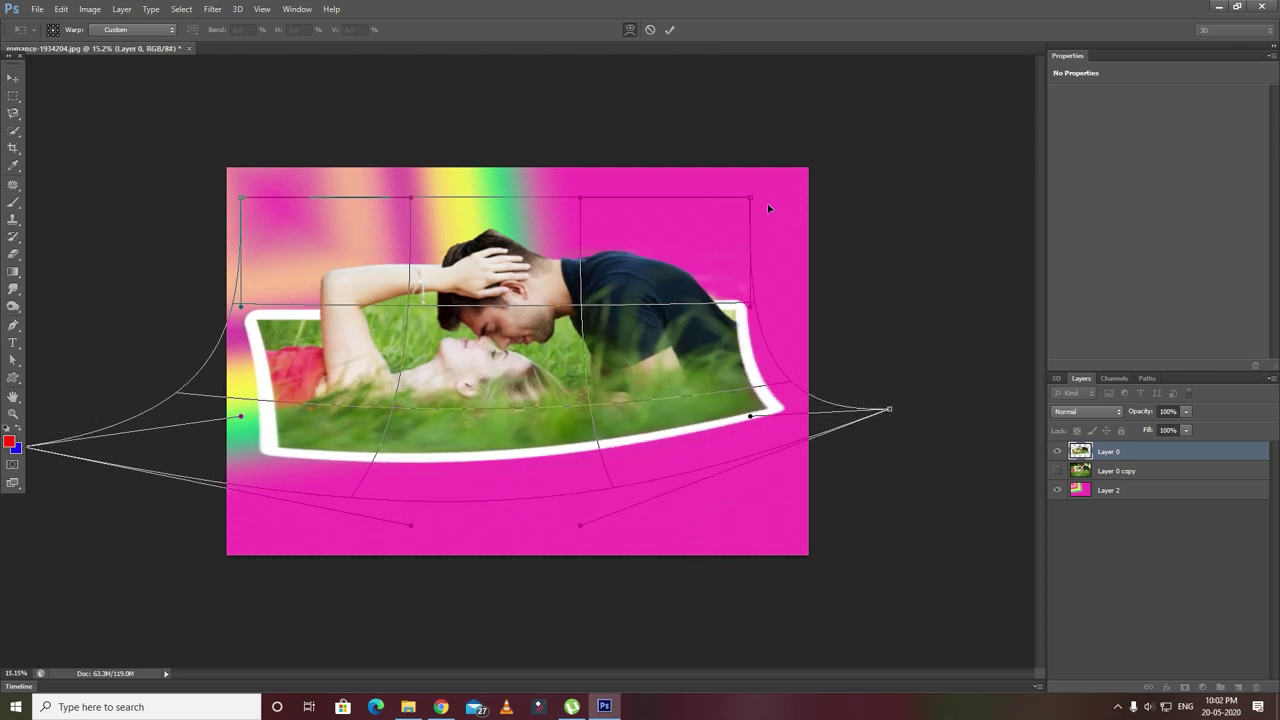
drag(750, 200, 759, 240)
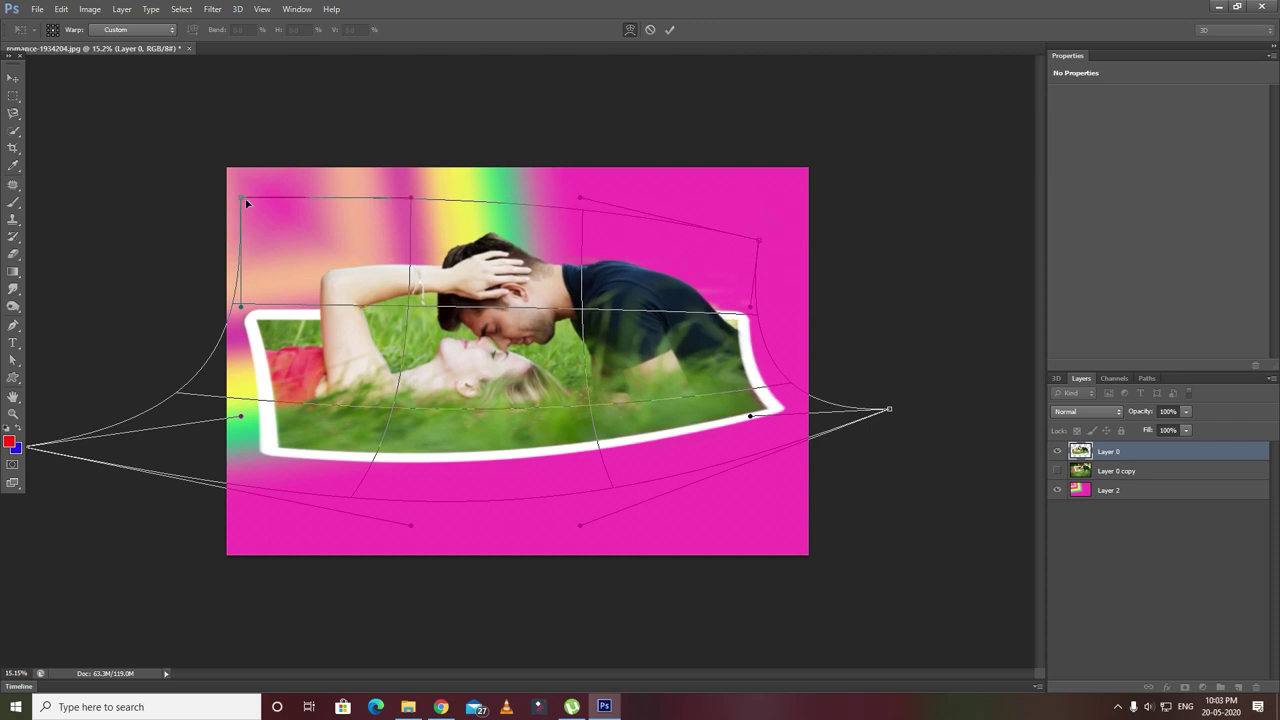
drag(241, 198, 172, 218)
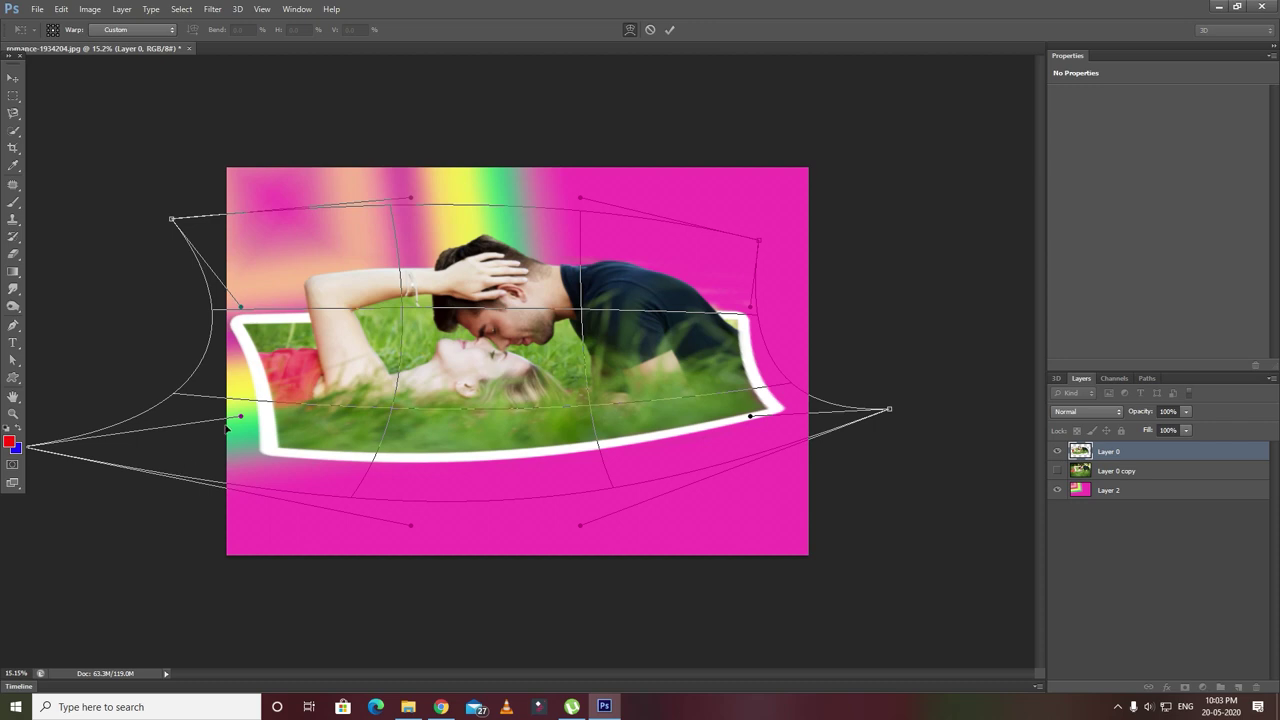
drag(242, 416, 299, 418)
drag(751, 312, 708, 272)
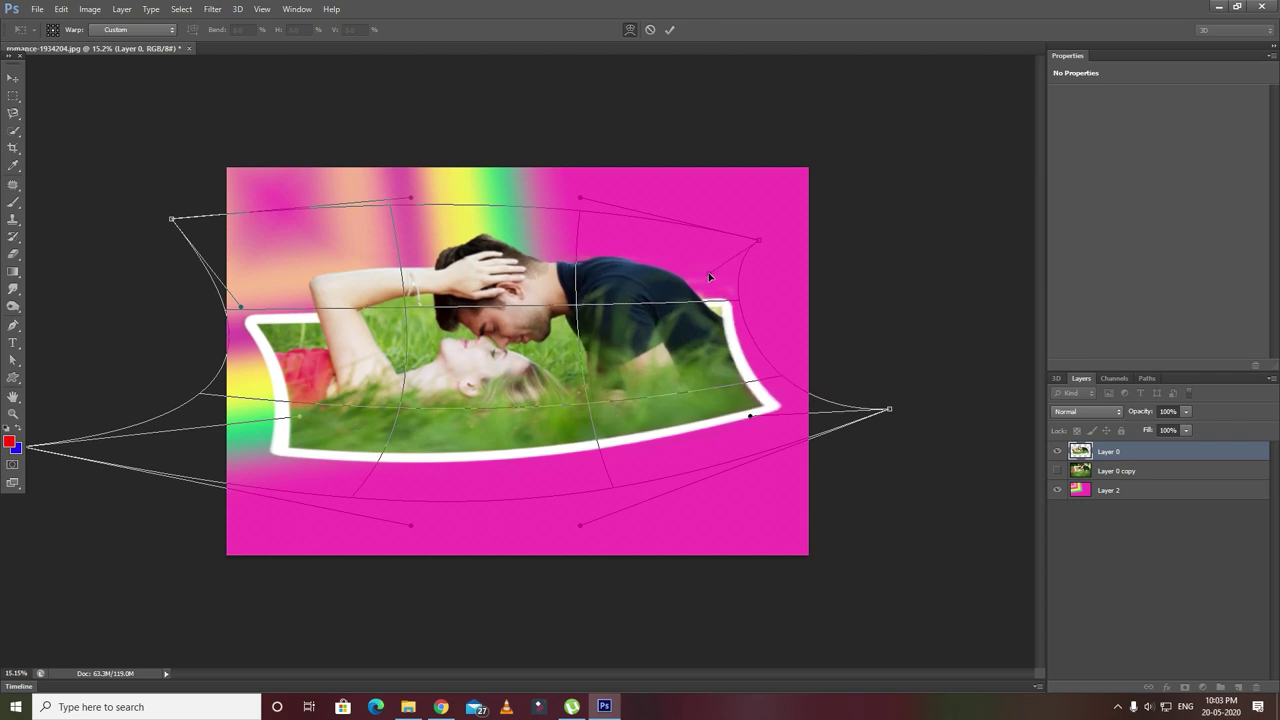
Step: Bend the frame's lower and top edges to finish the wavy, flexed-print shape
drag(889, 409, 900, 468)
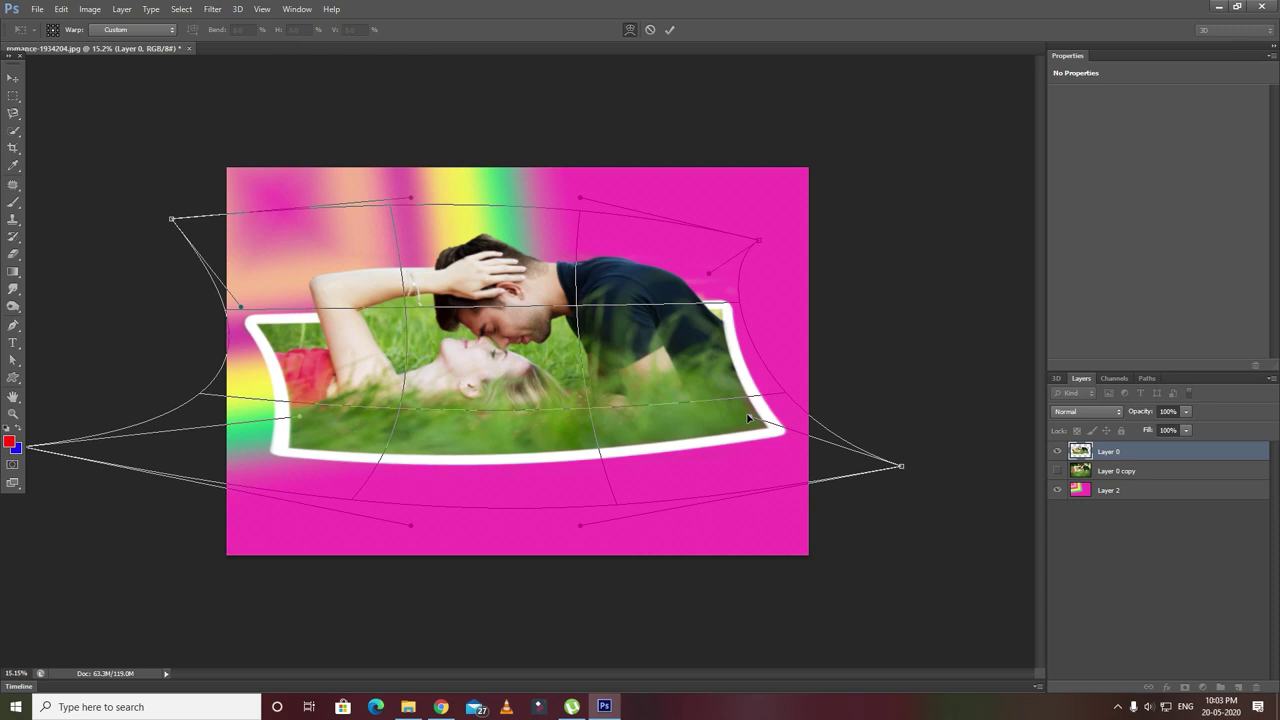
drag(749, 418, 662, 437)
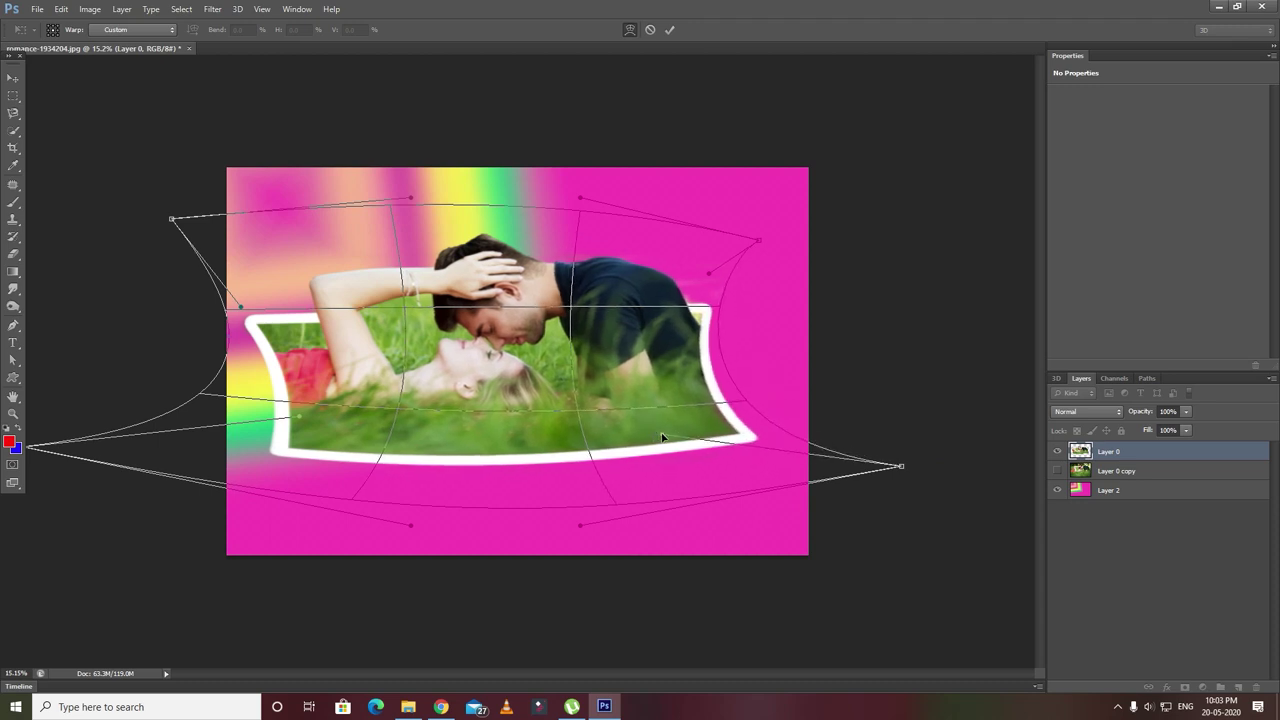
drag(576, 527, 591, 582)
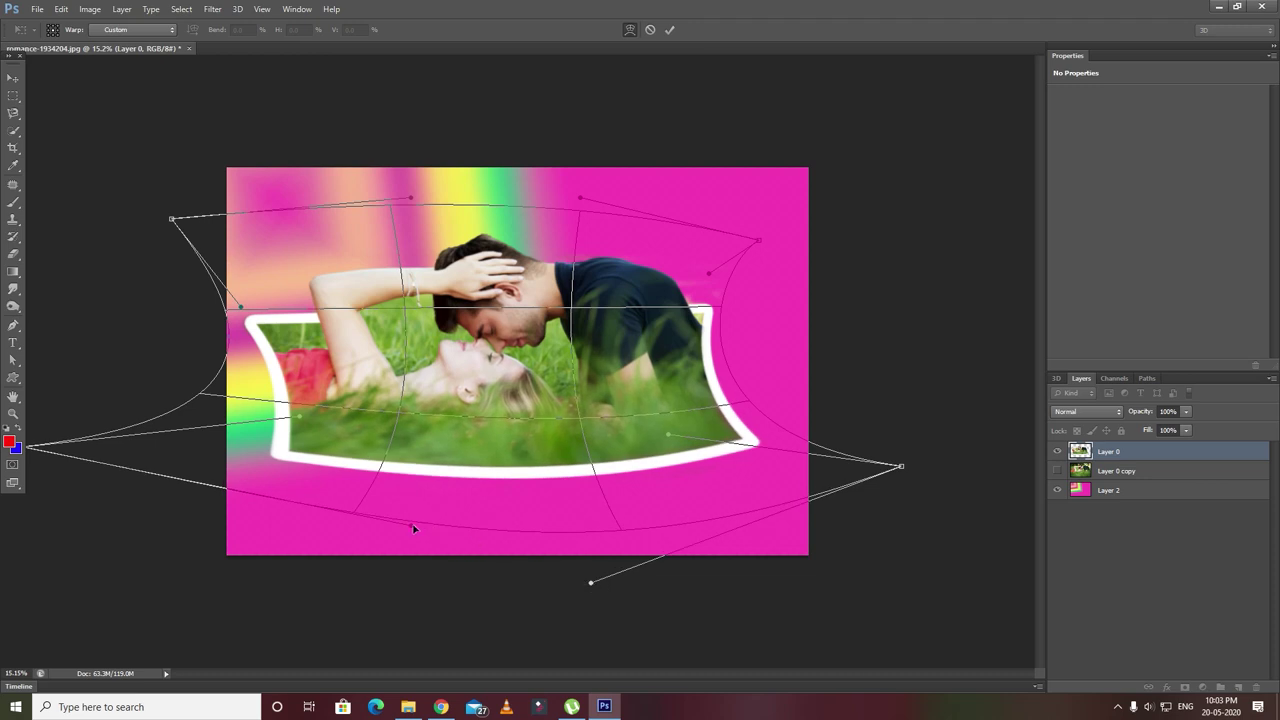
drag(414, 528, 400, 609)
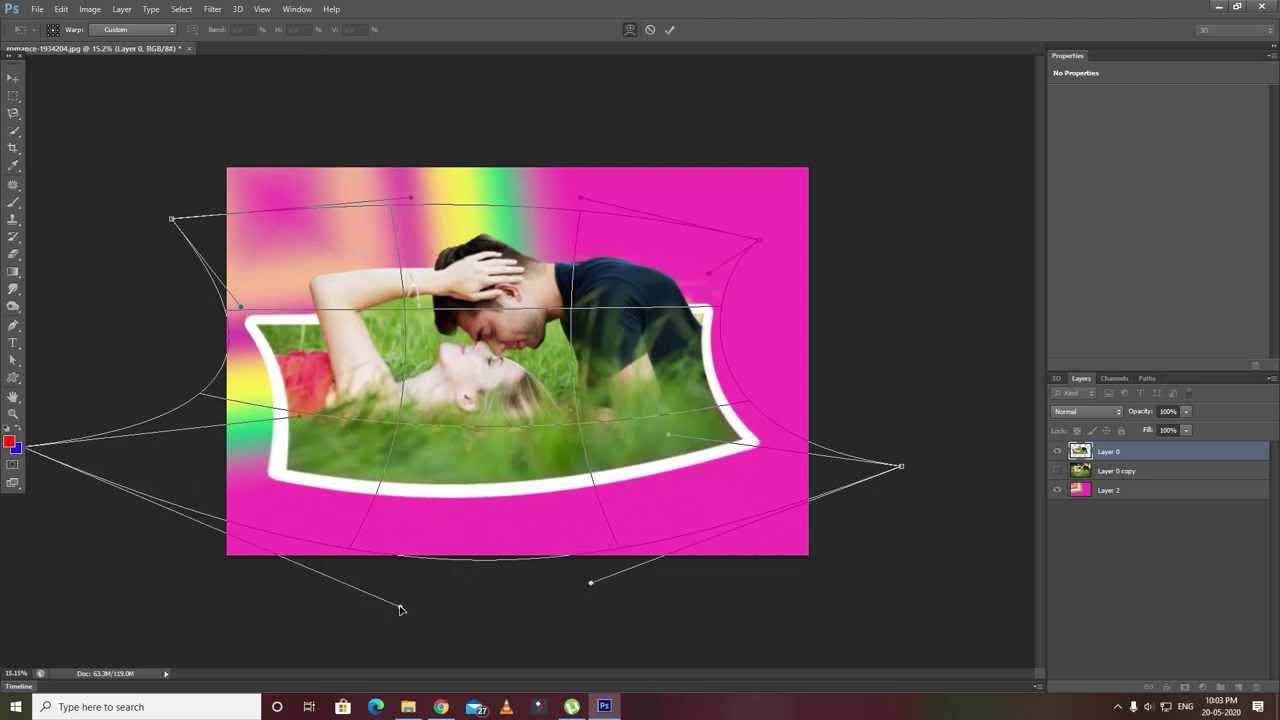
drag(413, 198, 418, 160)
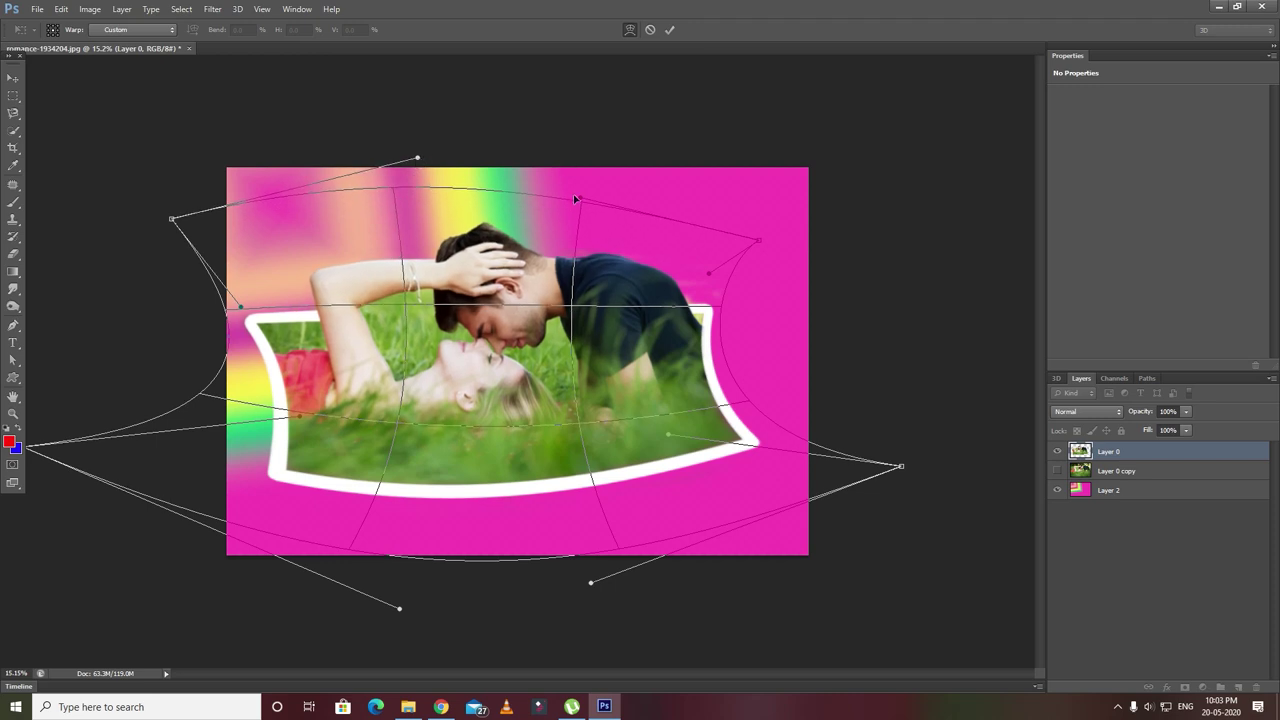
drag(579, 200, 594, 158)
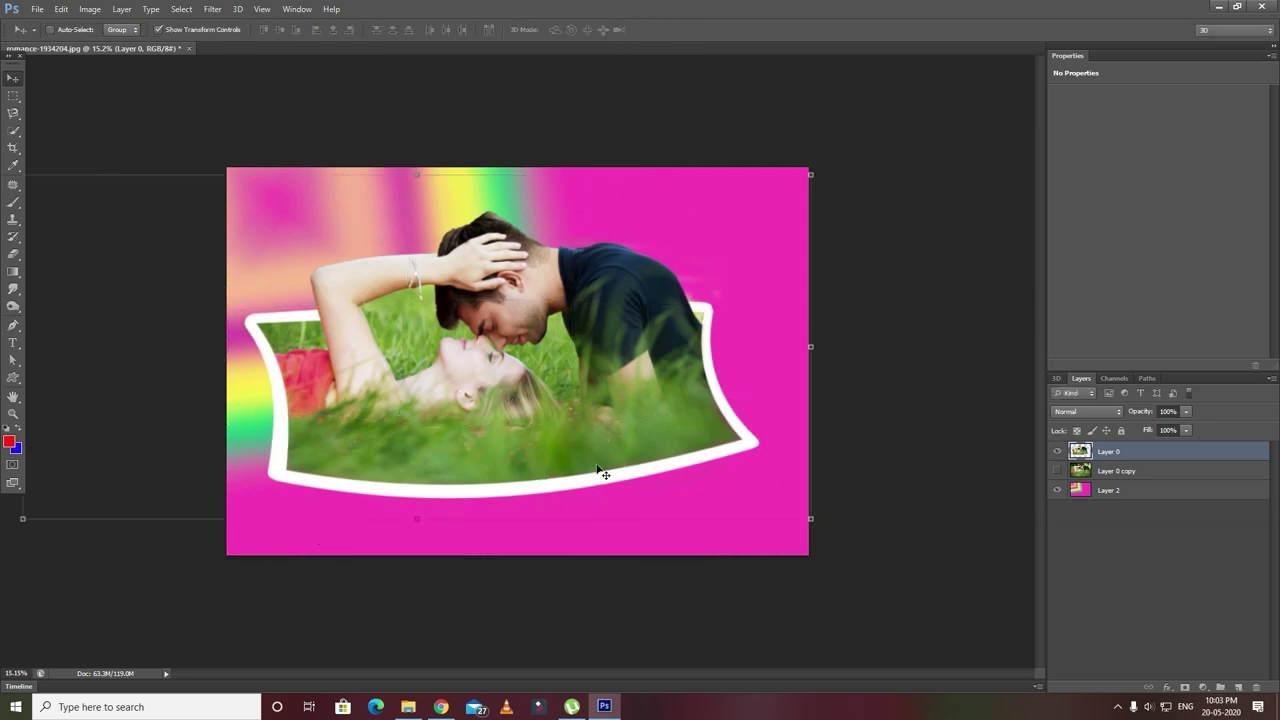
Step: Shift the warped framed couple slightly up and right, using the unframed copy as reference
click(13, 78)
click(1058, 471)
drag(472, 380, 478, 363)
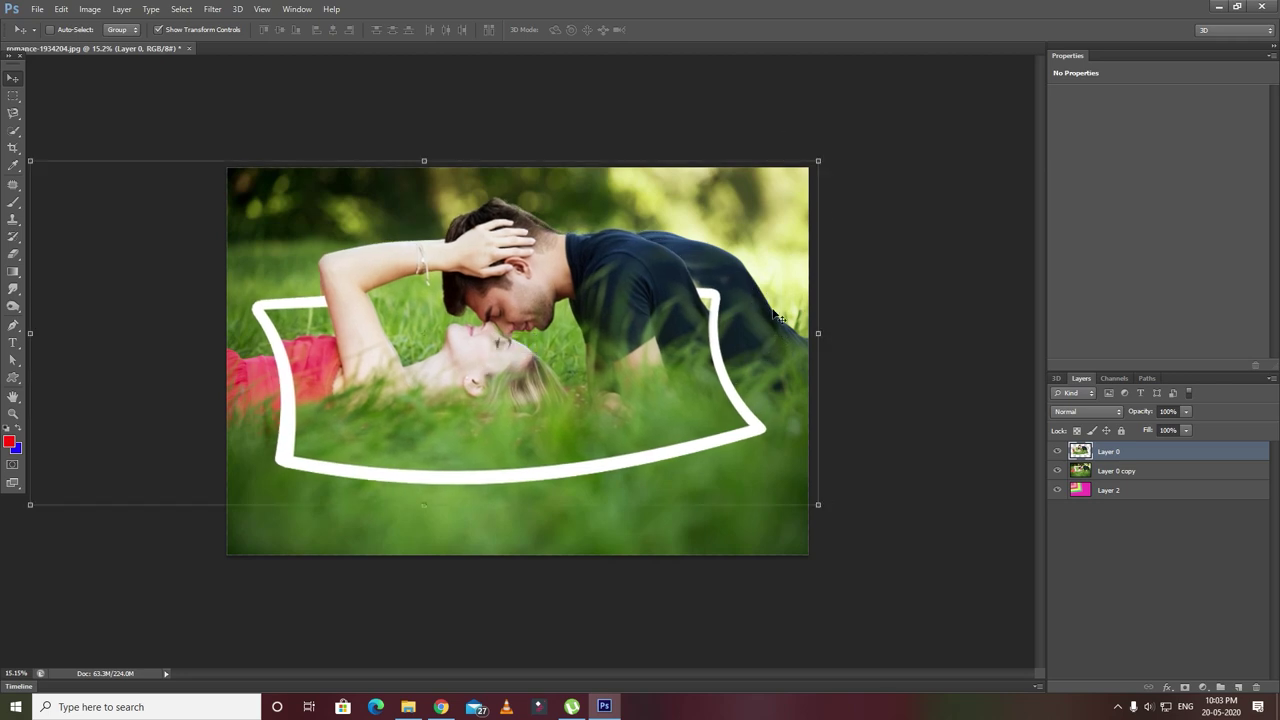
mouse_move(590, 385)
mouse_down()
mouse_move(607, 344)
mouse_move(588, 392)
mouse_move(610, 383)
mouse_move(598, 373)
mouse_up()
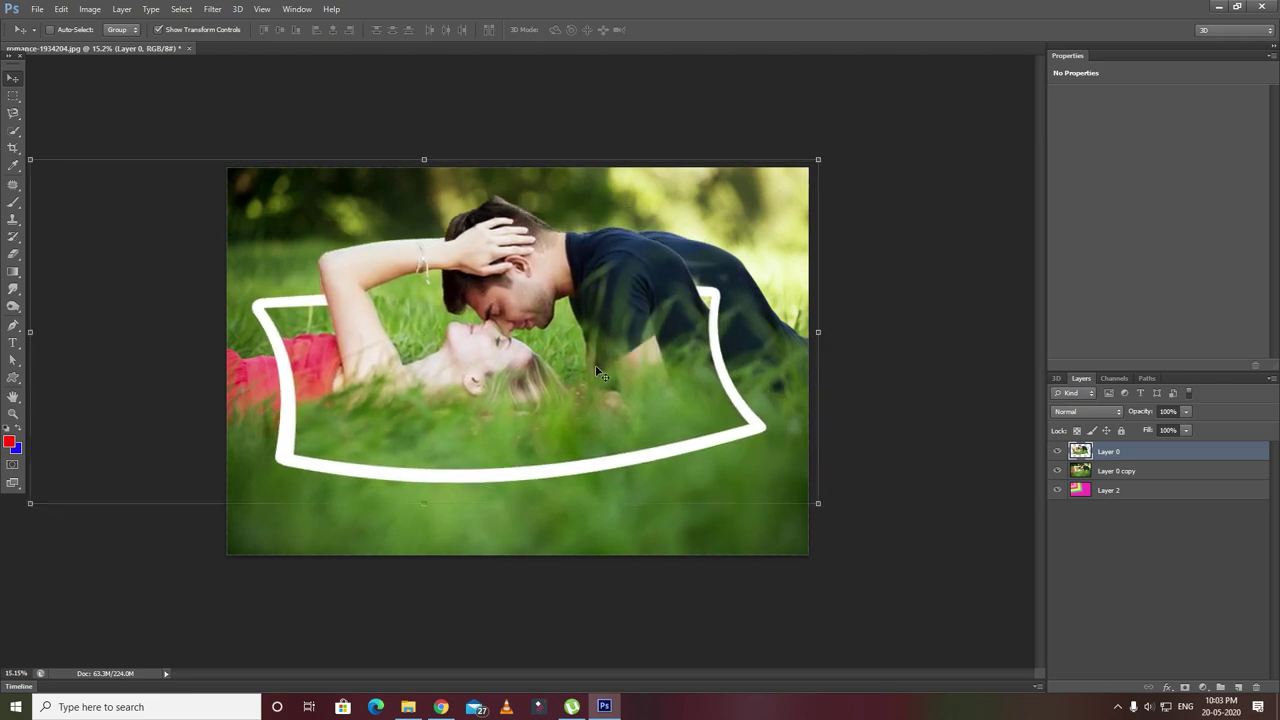
click(1057, 471)
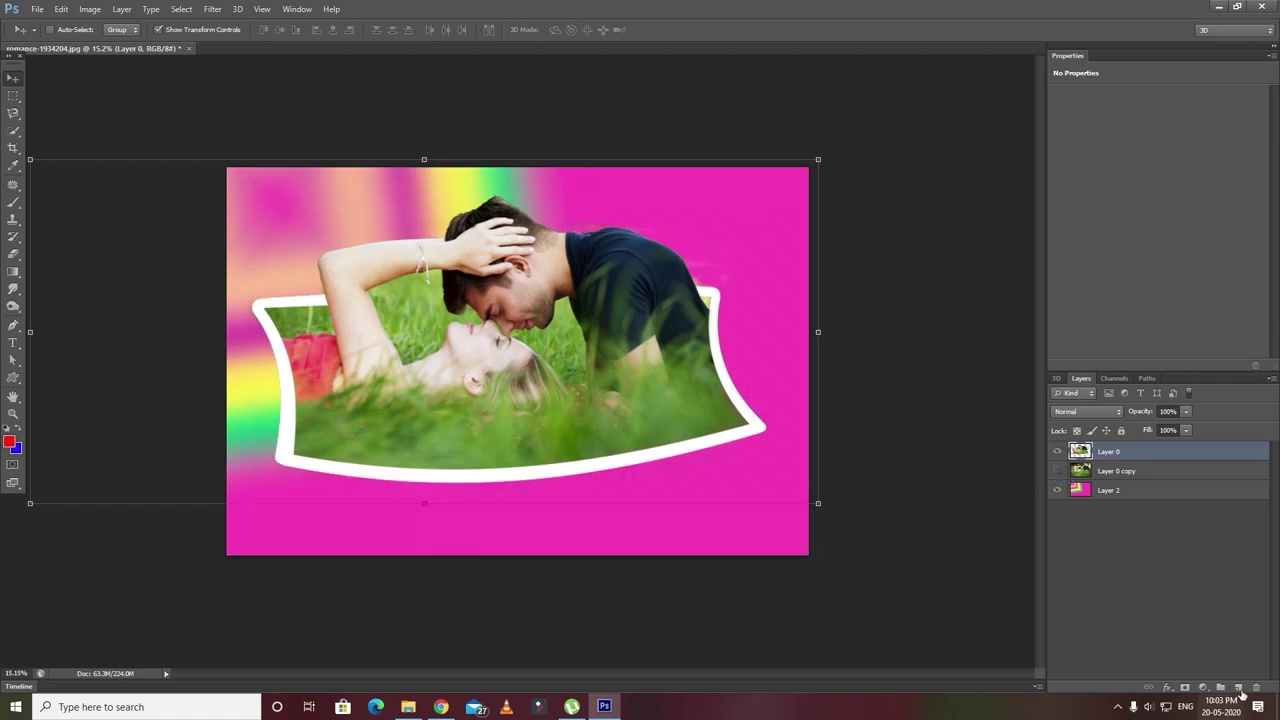
Step: Add a new empty Layer 3 above the unframed Layer 0 copy
click(1114, 469)
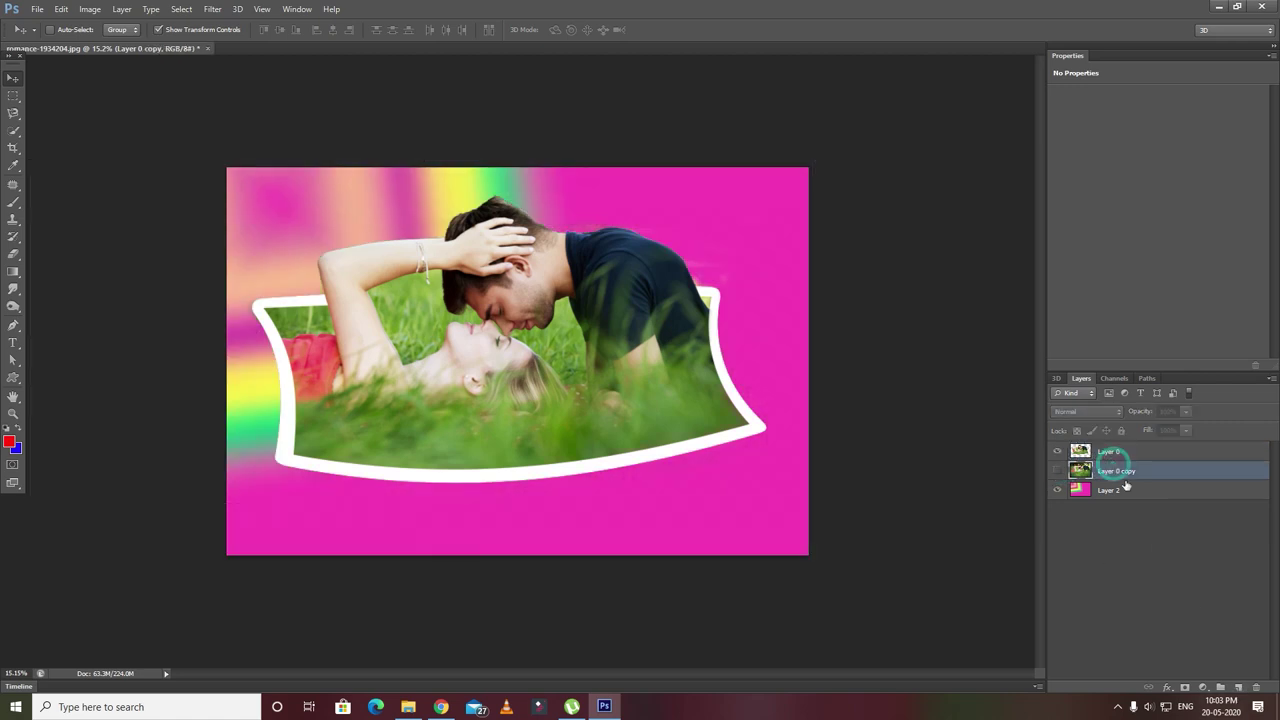
click(1238, 688)
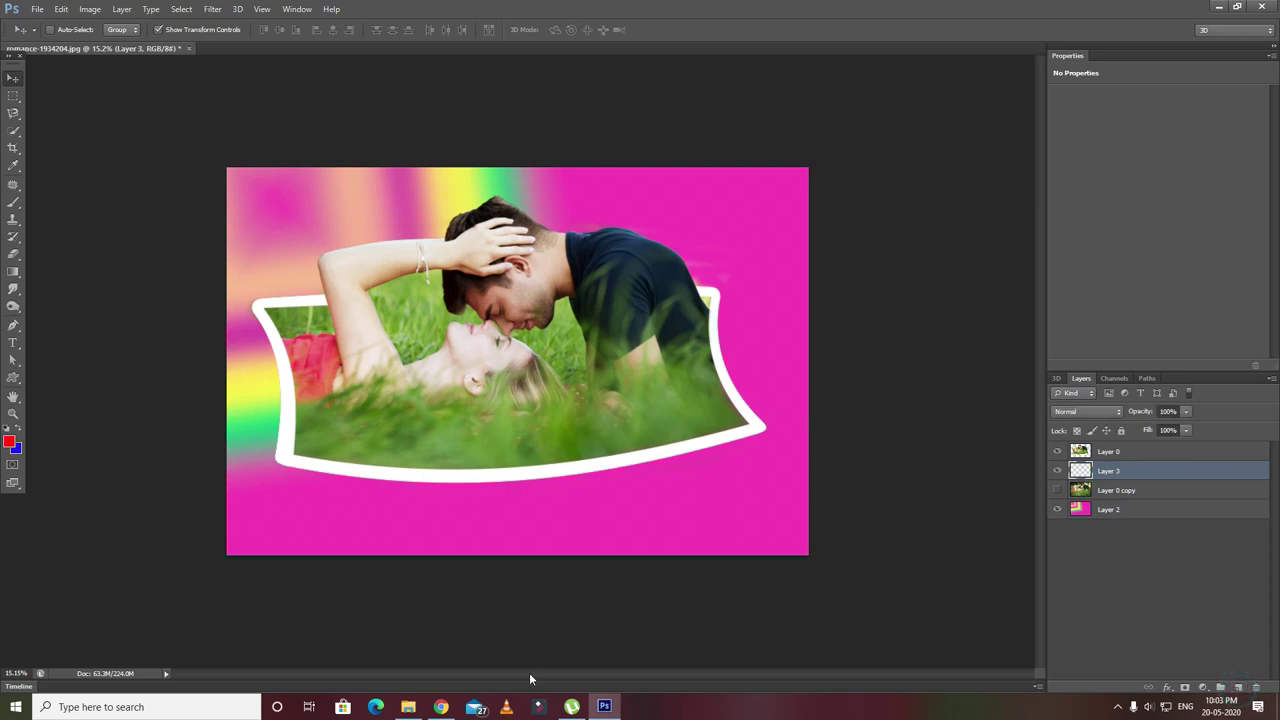
click(441, 707)
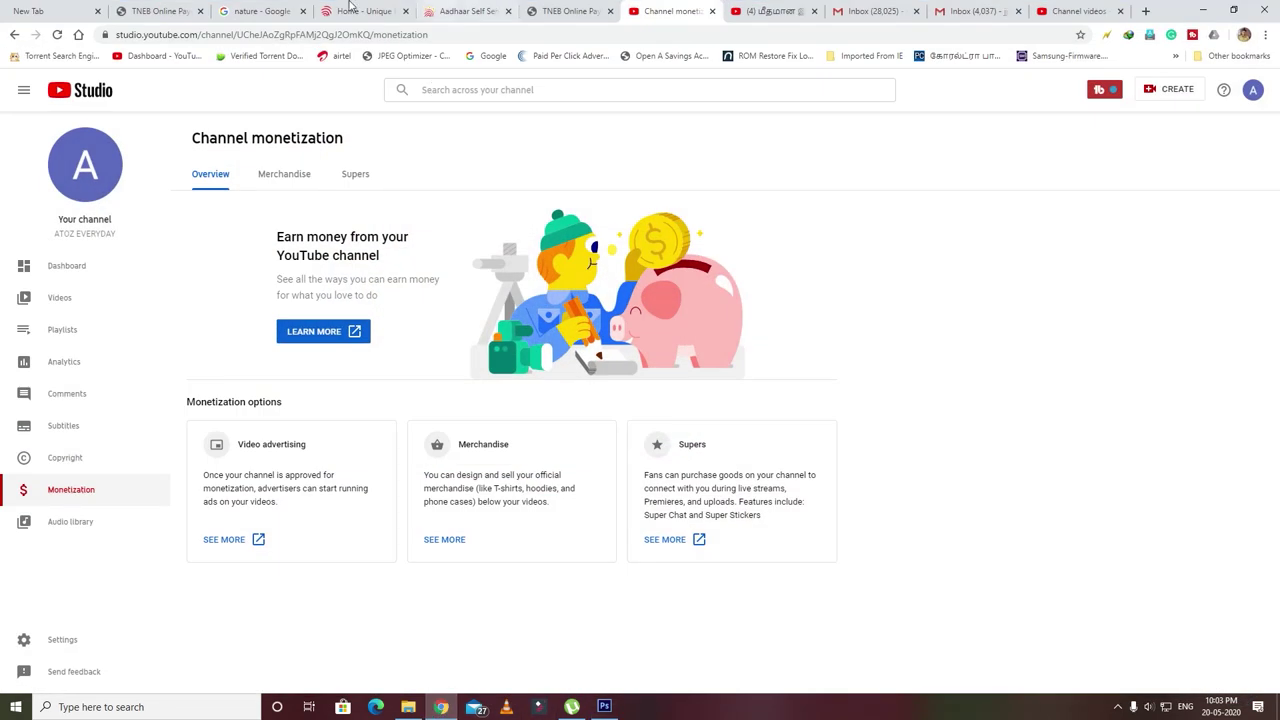
Step: Copy the 'Nature's Temples' green forest image from Google Images and return to Photoshop
click(244, 11)
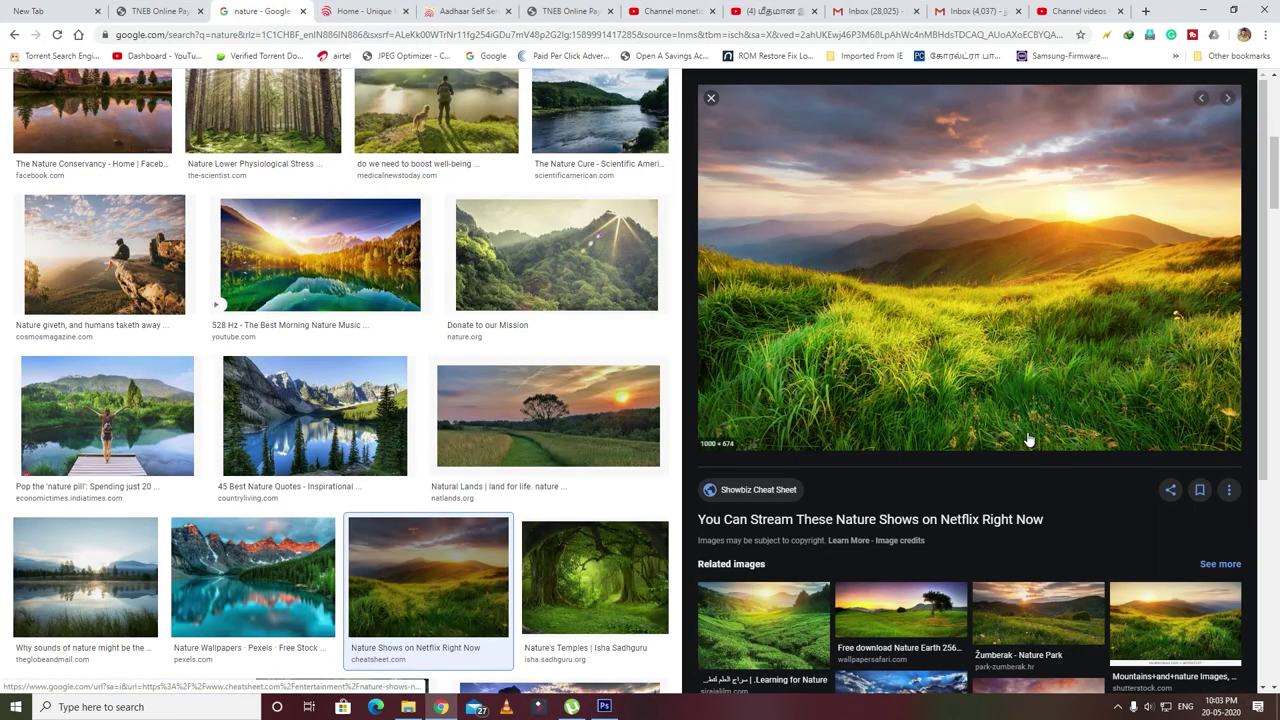
scroll(1010, 534, down, 2)
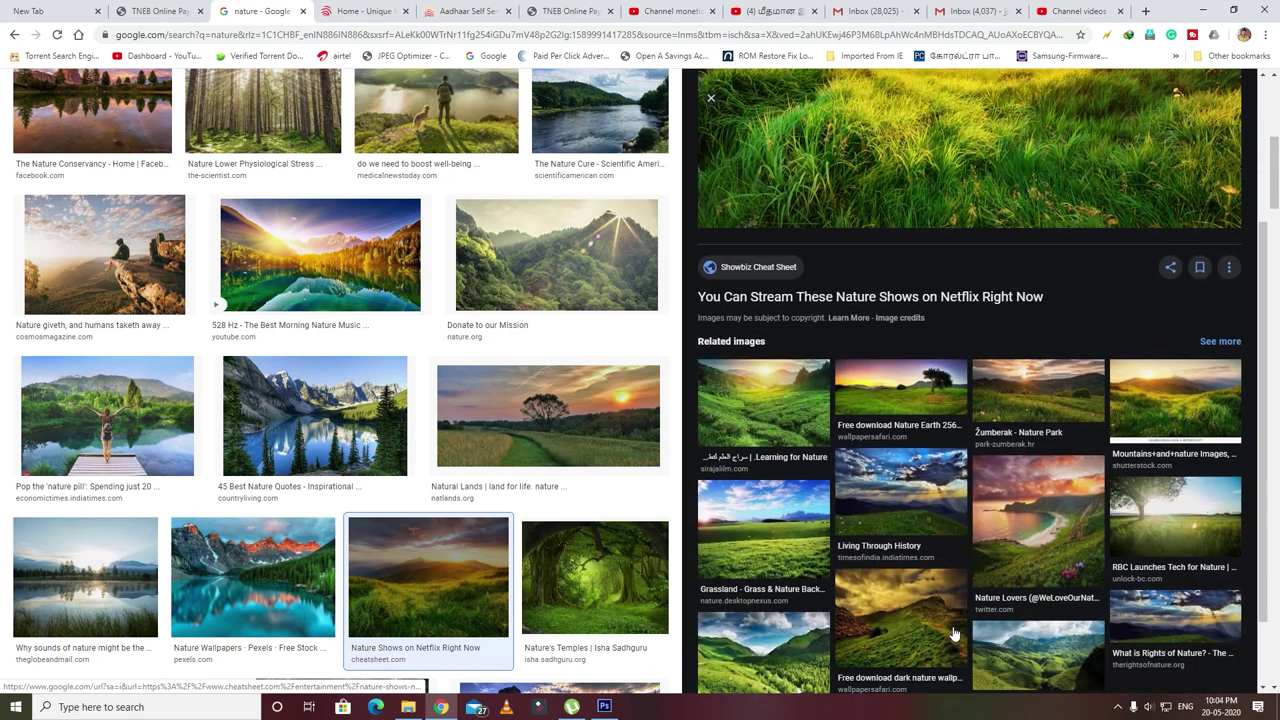
scroll(955, 634, down, 1)
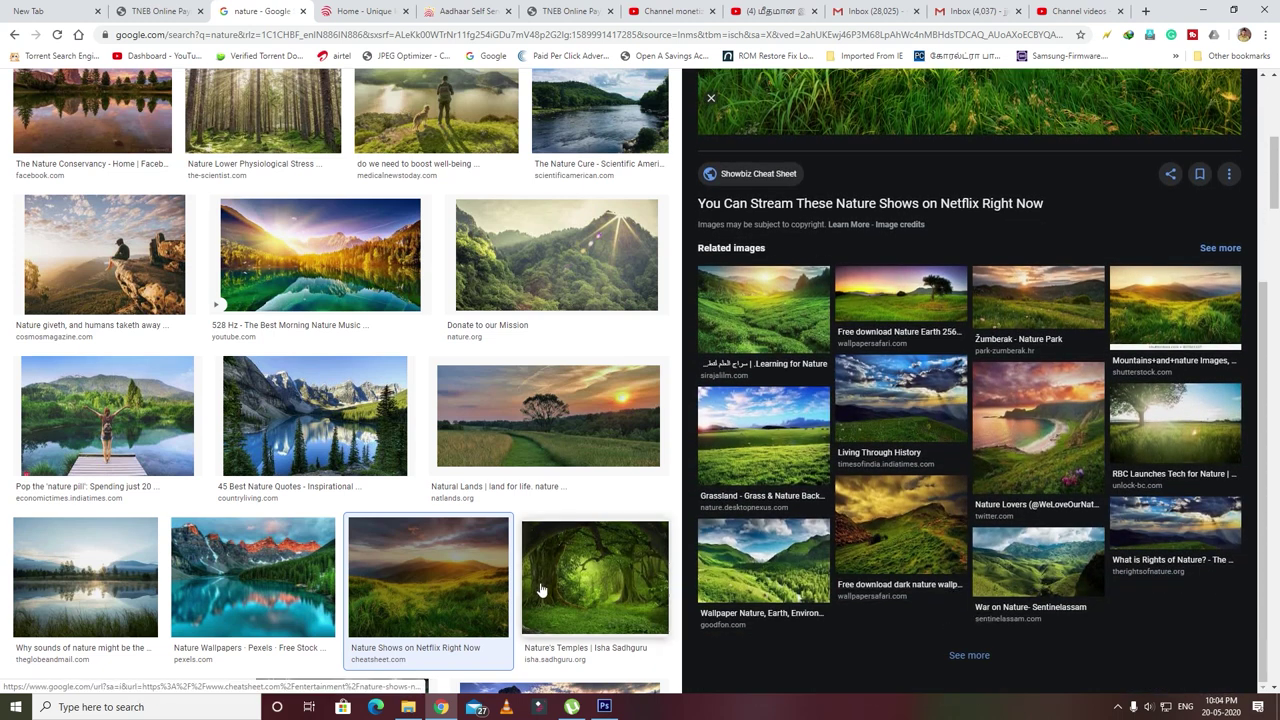
click(608, 577)
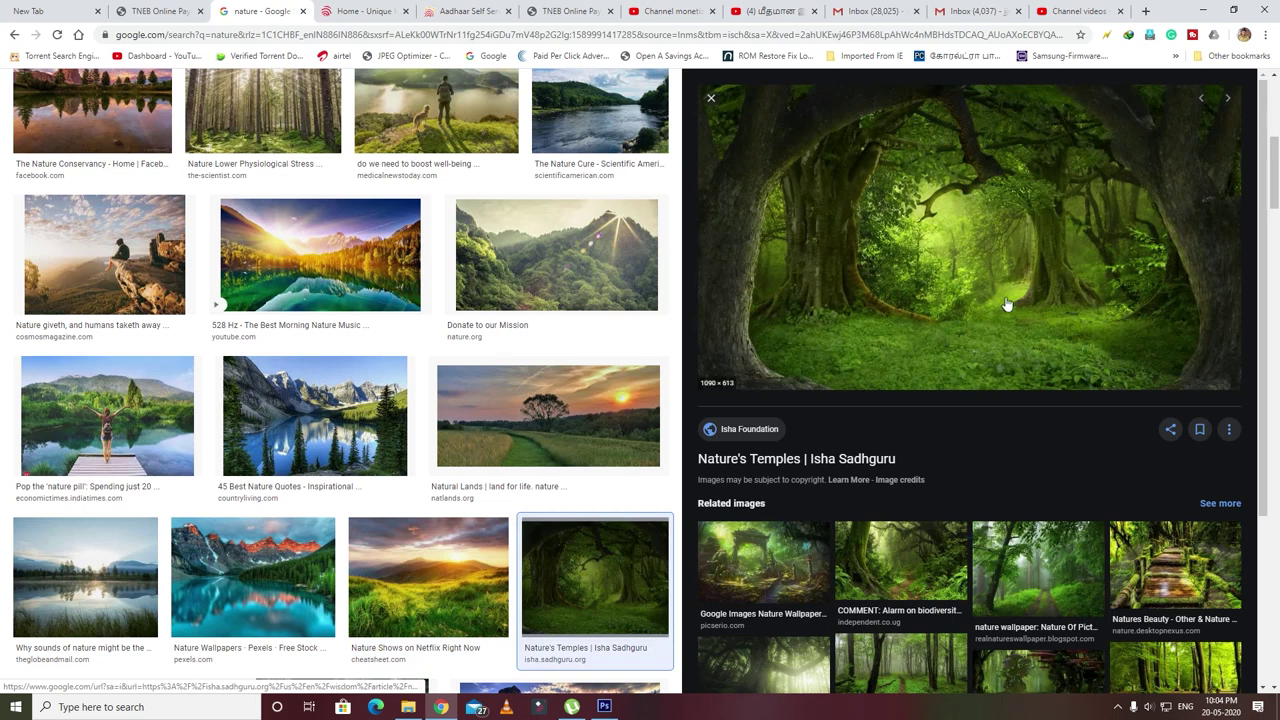
click(1005, 295)
click(371, 11)
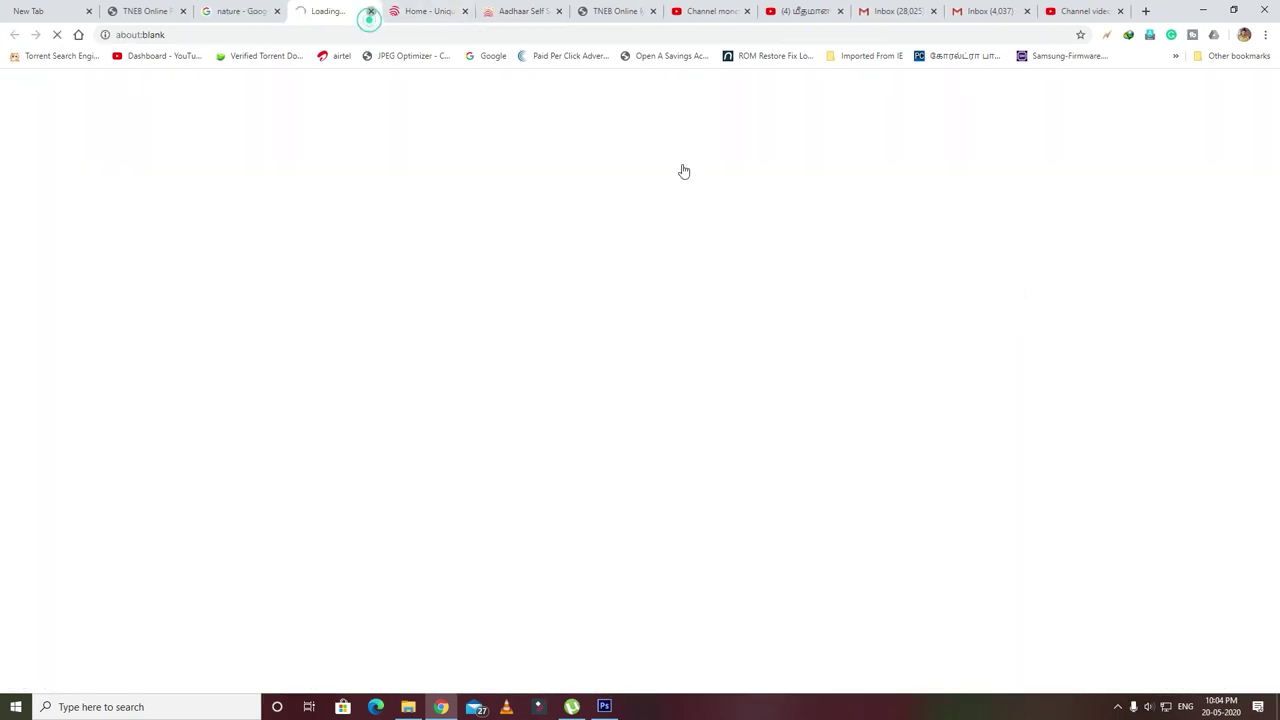
right_click(933, 243)
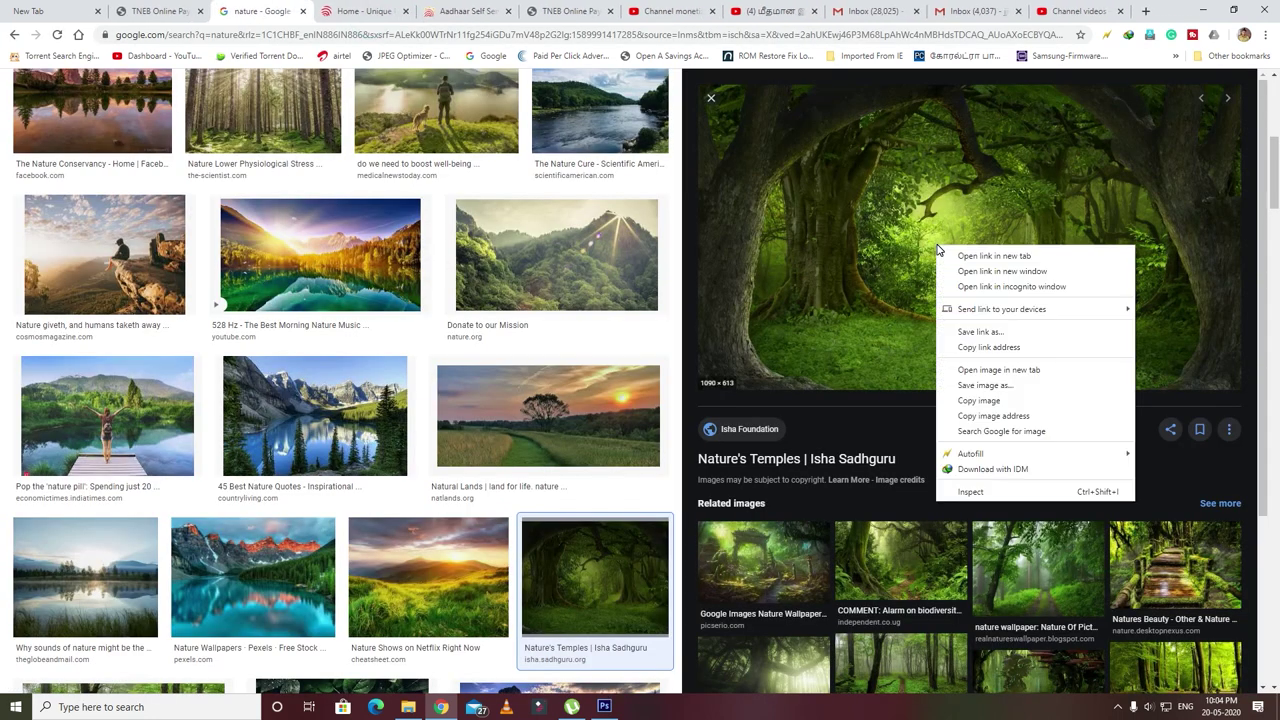
click(976, 404)
click(604, 706)
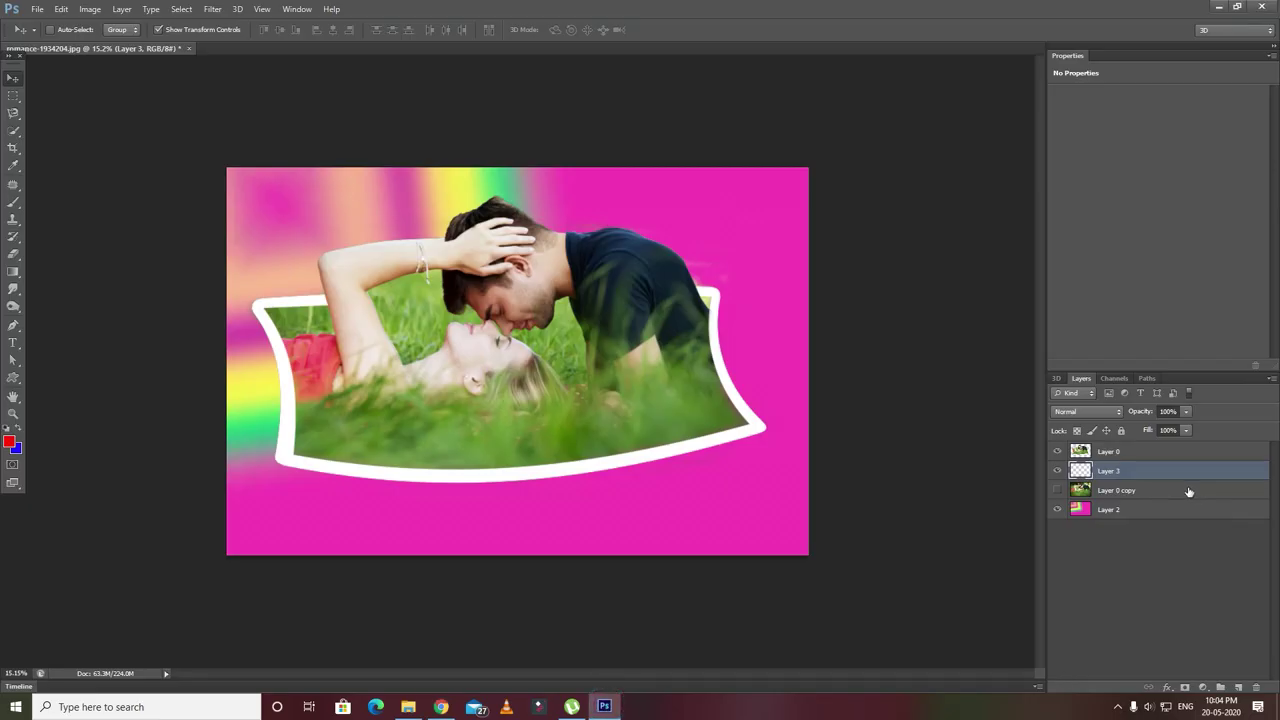
Step: Paste the forest picture into Layer 3 and stretch it to fill the whole canvas
click(1123, 480)
key(ctrl+t)
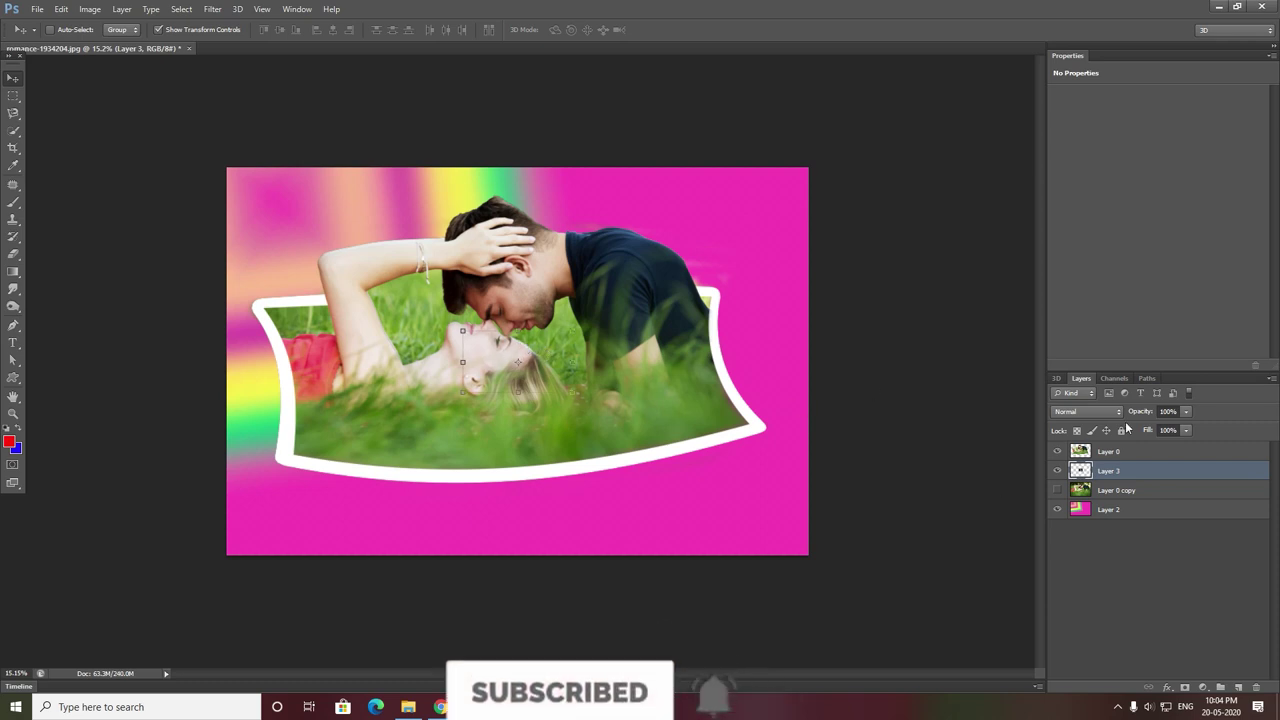
click(1058, 452)
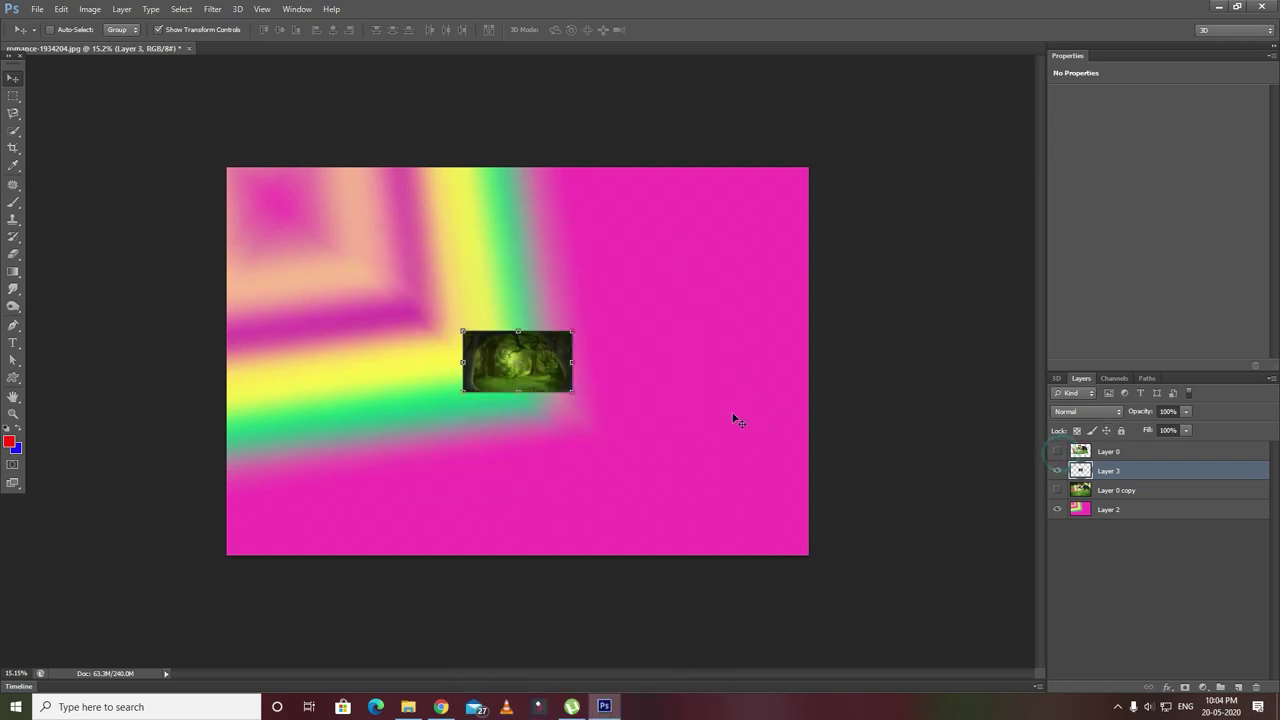
click(460, 330)
drag(295, 219, 212, 157)
drag(586, 396, 812, 563)
key(Return)
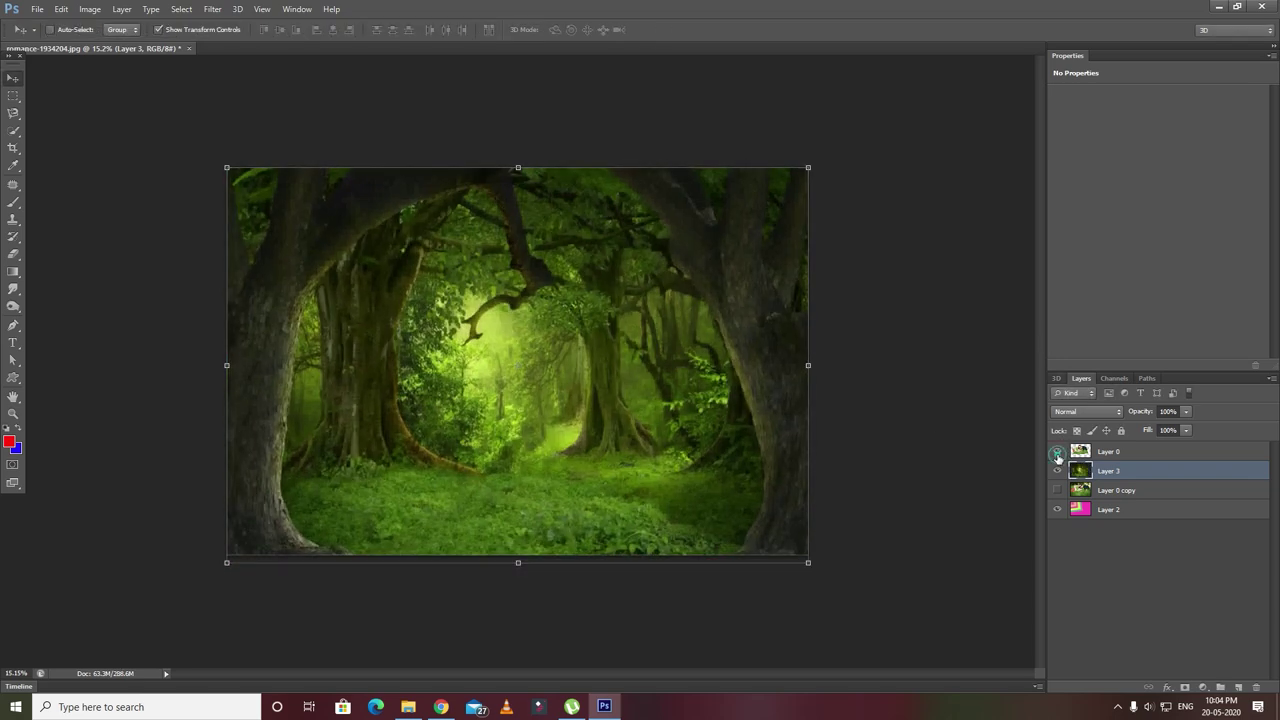
click(1058, 452)
mouse_move(633, 308)
mouse_down()
mouse_move(643, 348)
mouse_move(633, 308)
mouse_up()
Step: Scale the framed couple on Layer 0 down to about 63% by 84% and commit the transform
click(1118, 455)
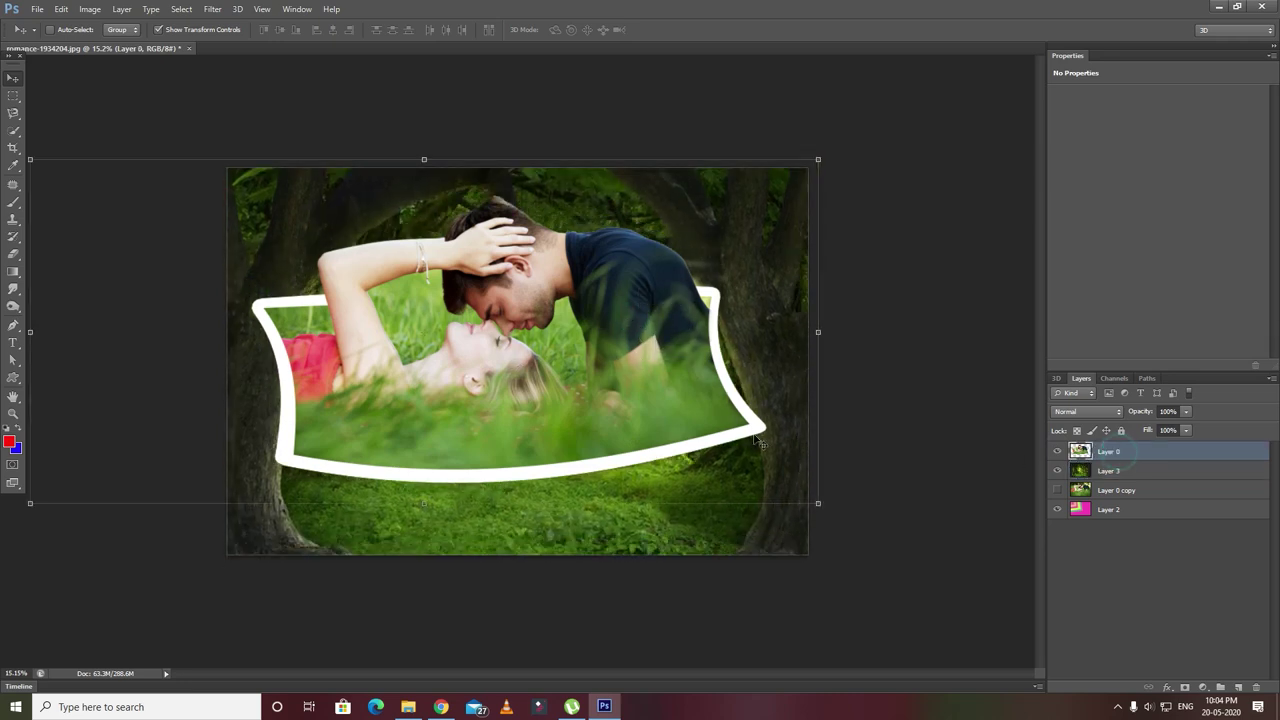
drag(540, 309, 567, 350)
key(ctrl+t)
drag(849, 194, 663, 240)
drag(567, 392, 640, 425)
drag(437, 576, 437, 571)
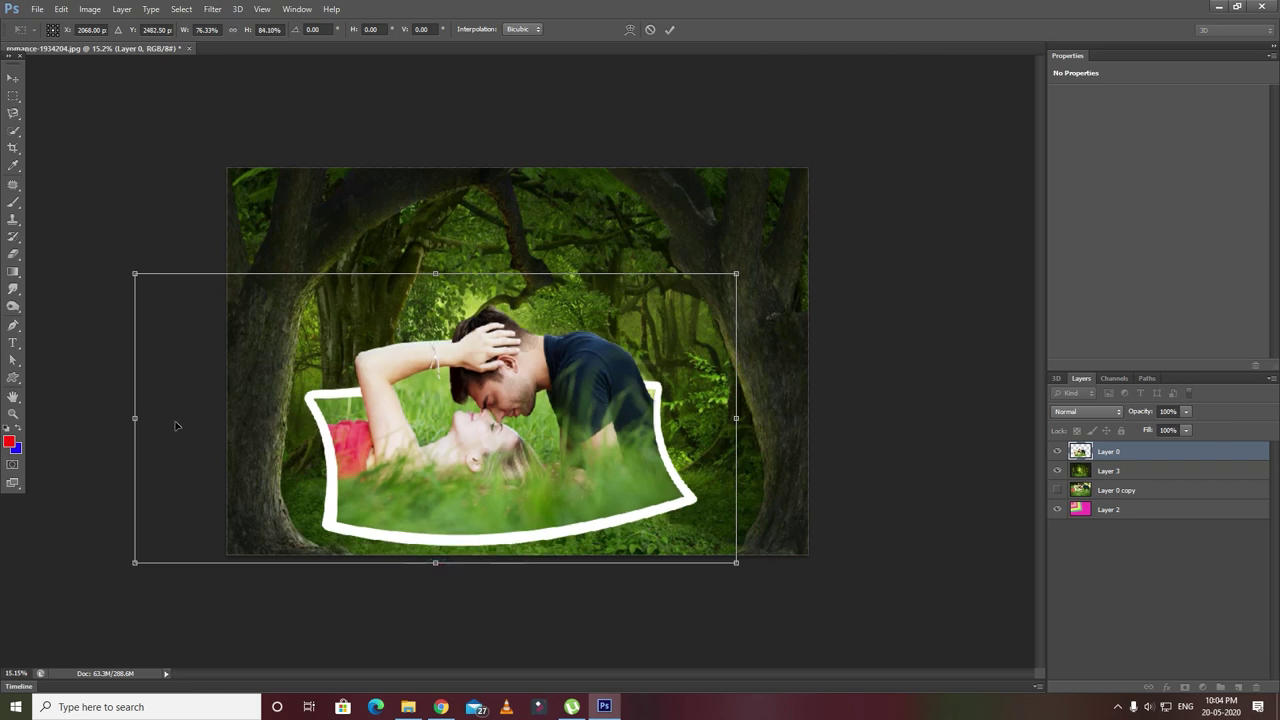
drag(134, 420, 240, 418)
drag(581, 349, 556, 338)
key(Return)
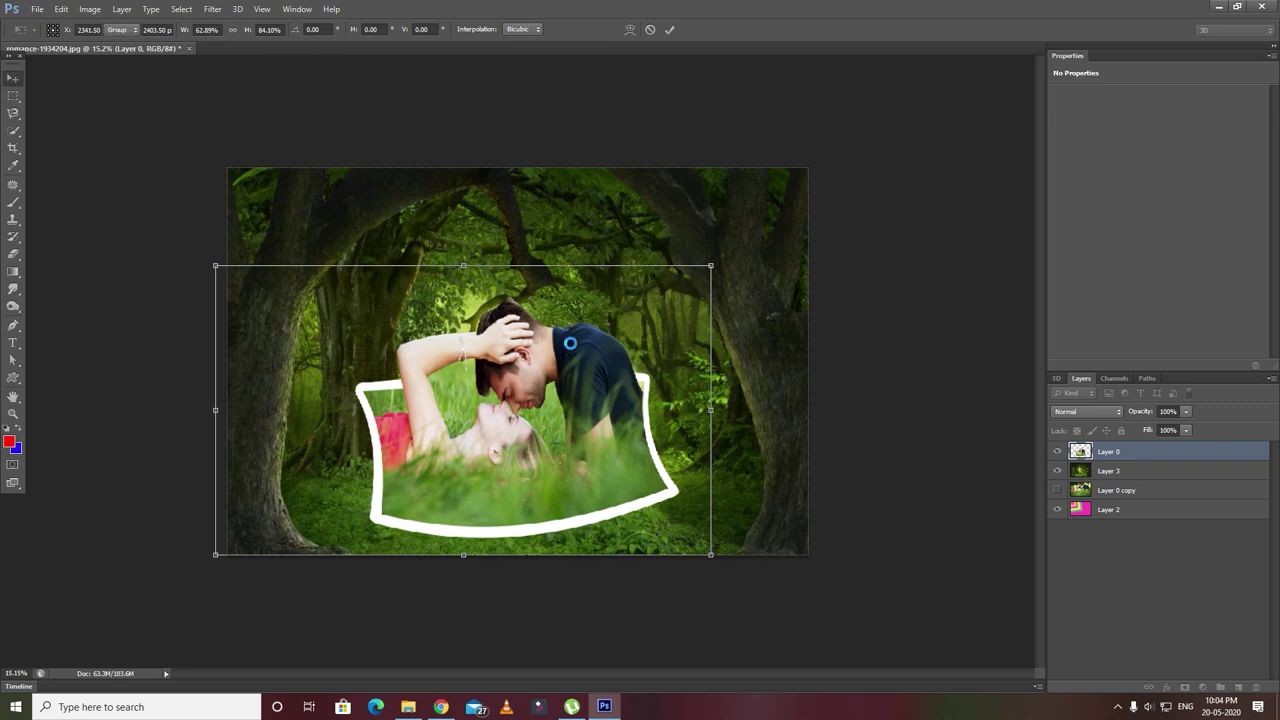
Step: Nudge the framed couple with the Move tool so it sits low and centred over the forest
mouse_move(510, 421)
mouse_down()
mouse_move(497, 414)
mouse_move(521, 428)
mouse_up()
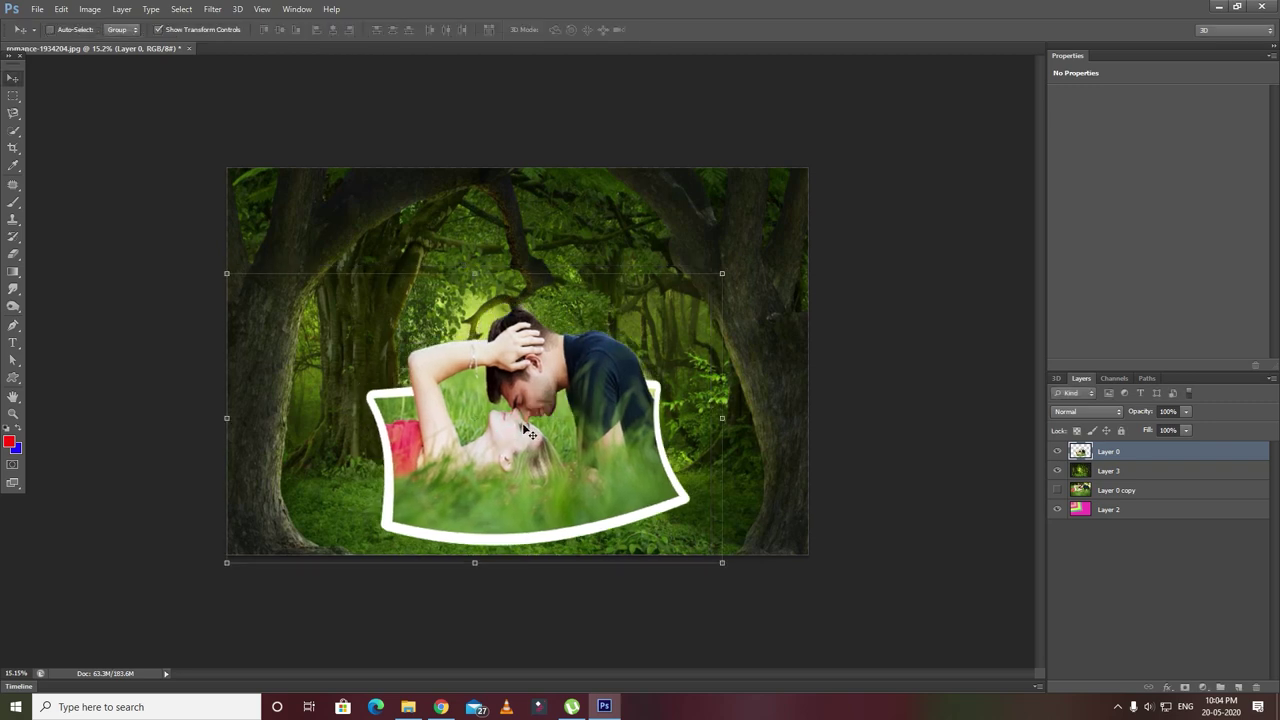
click(13, 95)
click(13, 78)
drag(598, 392, 606, 384)
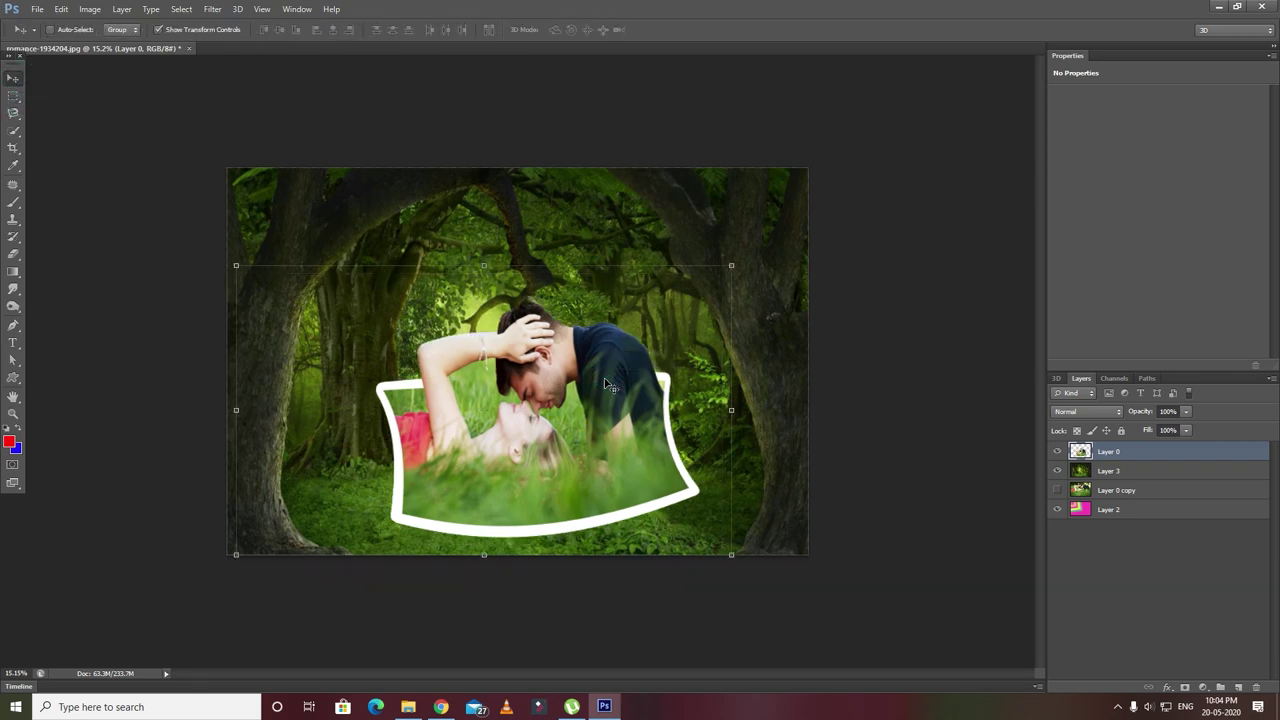
Step: Turn off visibility of Layer 2, the pink gradient beneath the forest background
click(1058, 510)
click(1058, 511)
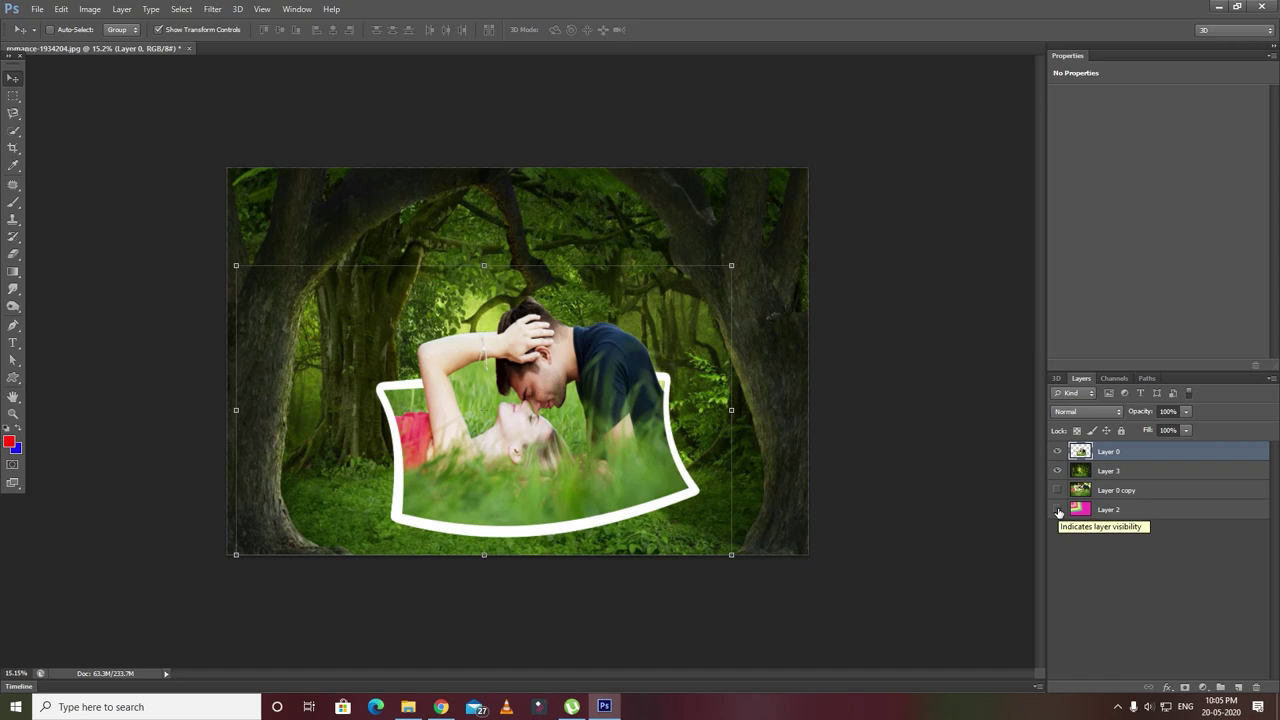